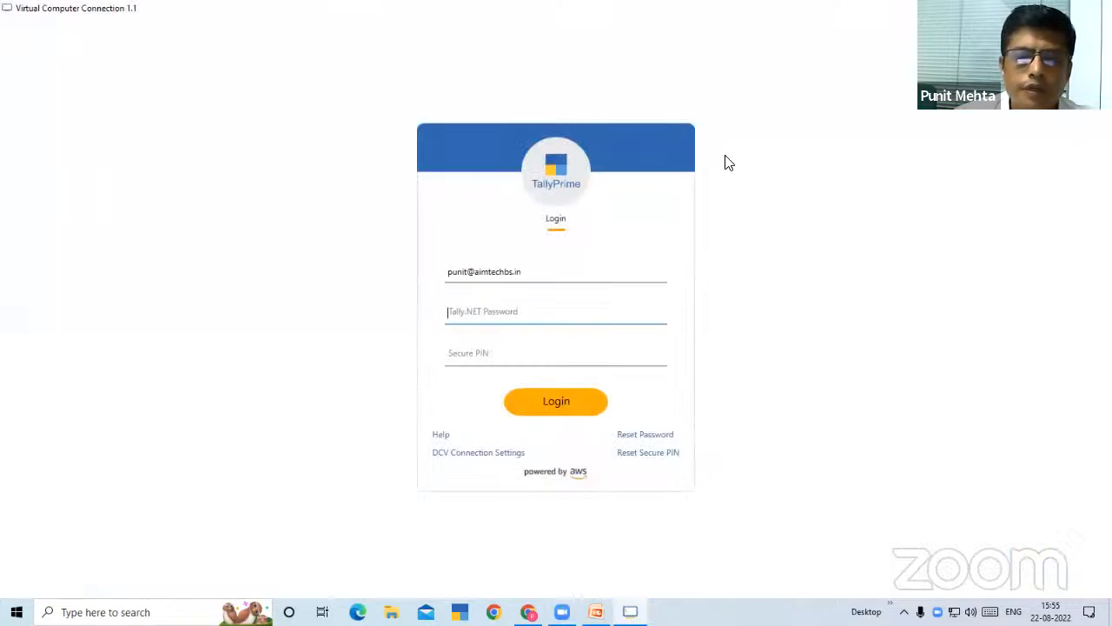
Log in to the virtual computer connection with the Tally.NET account password and the Secure PIN
click(729, 163)
click(728, 157)
text(***)
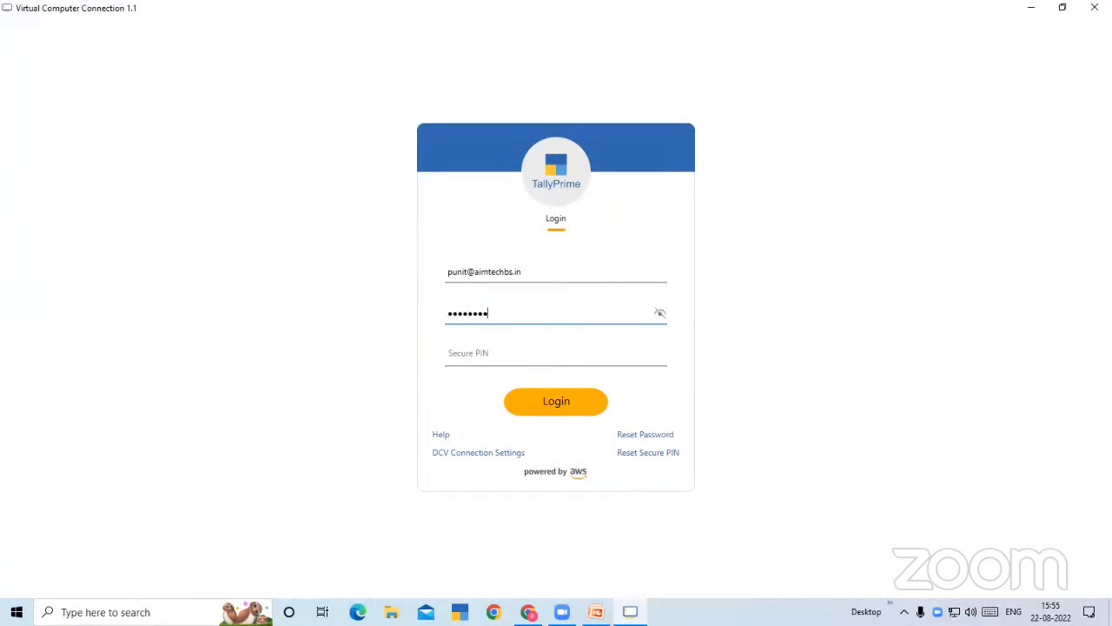
click(537, 354)
text(******)
click(561, 414)
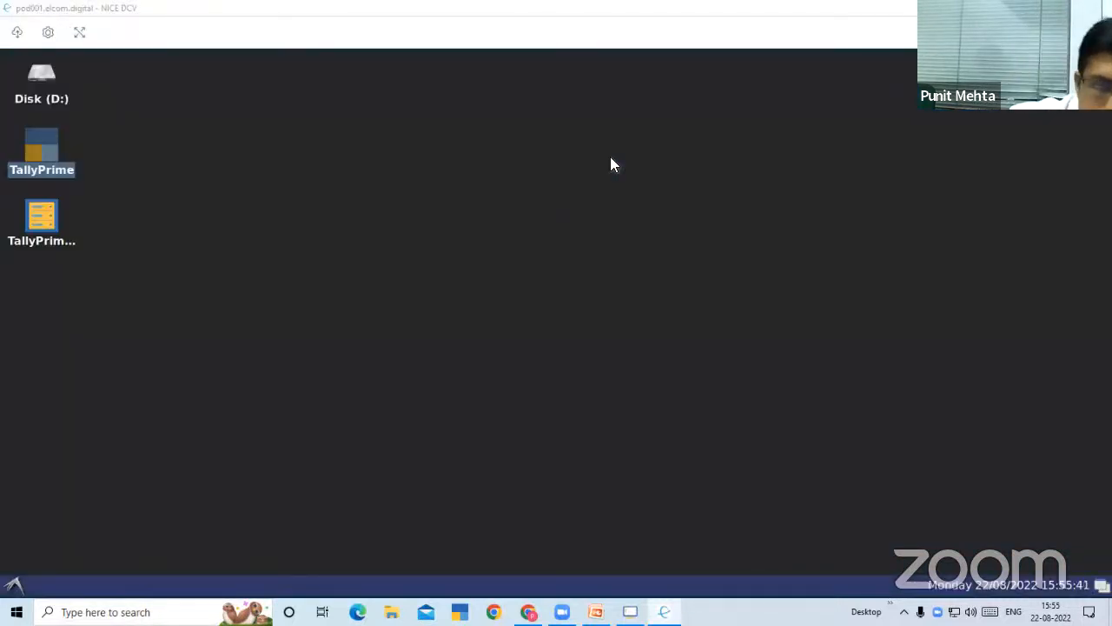
Launch TallyPrime on the remote desktop and open E-Invoicing Company -A with the username a
double_click(46, 158)
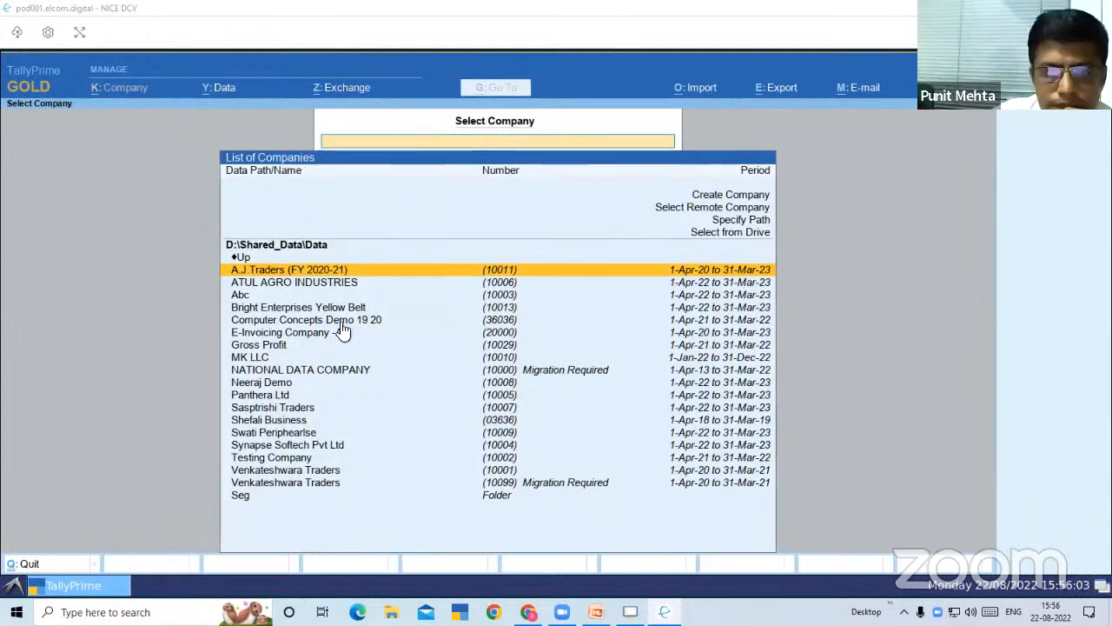
click(317, 339)
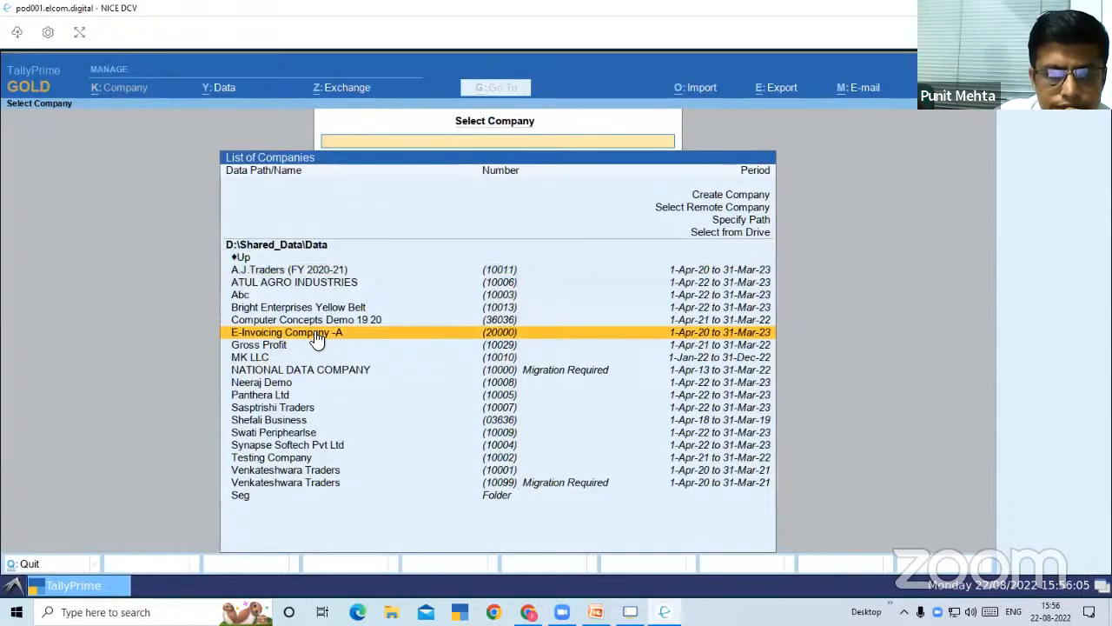
click(315, 339)
text(a)
key(Return)
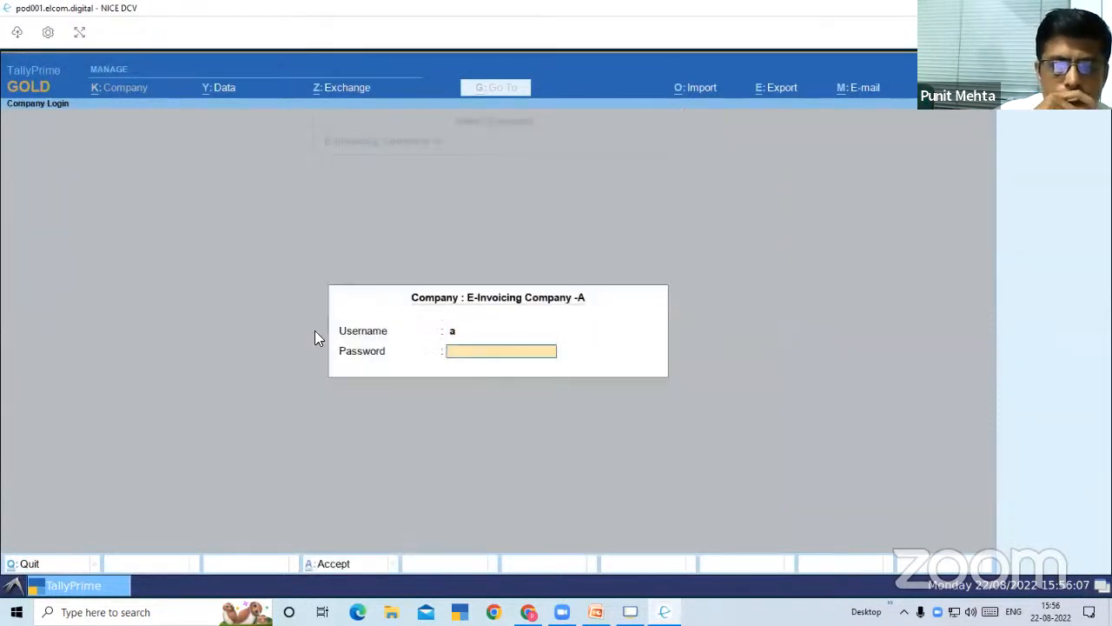
key(Return)
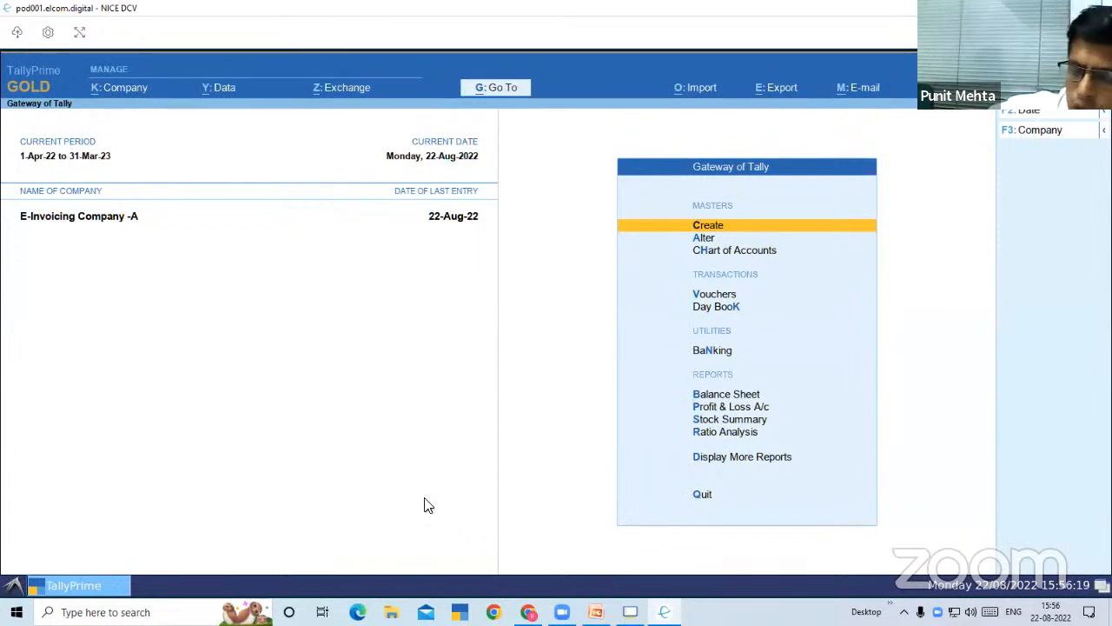
Start a new accounting voucher of the type Sales
click(717, 296)
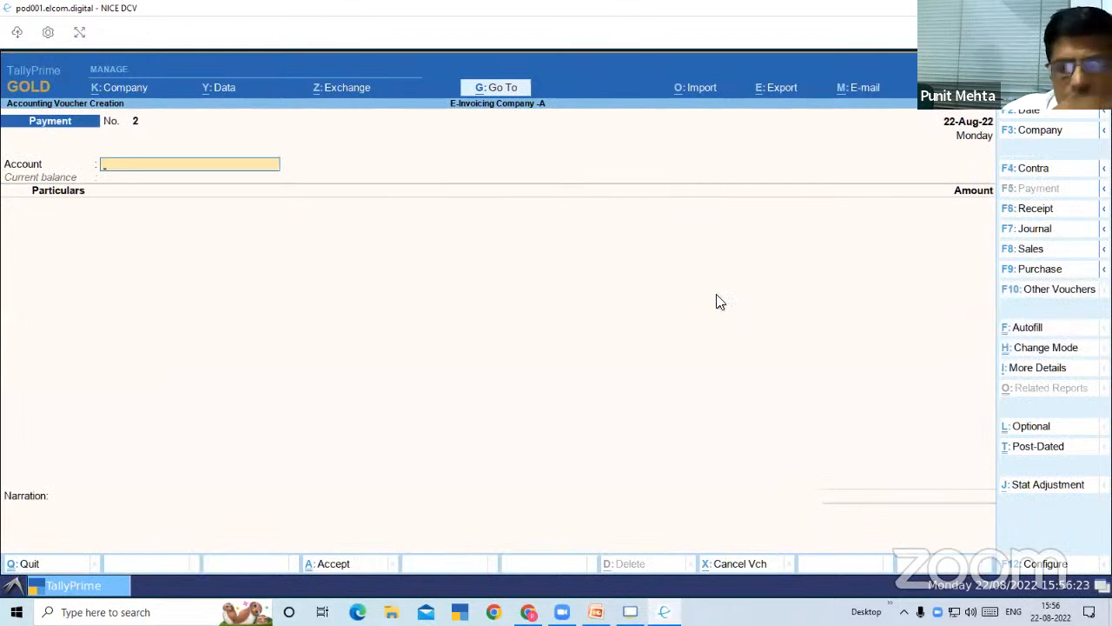
key(F8)
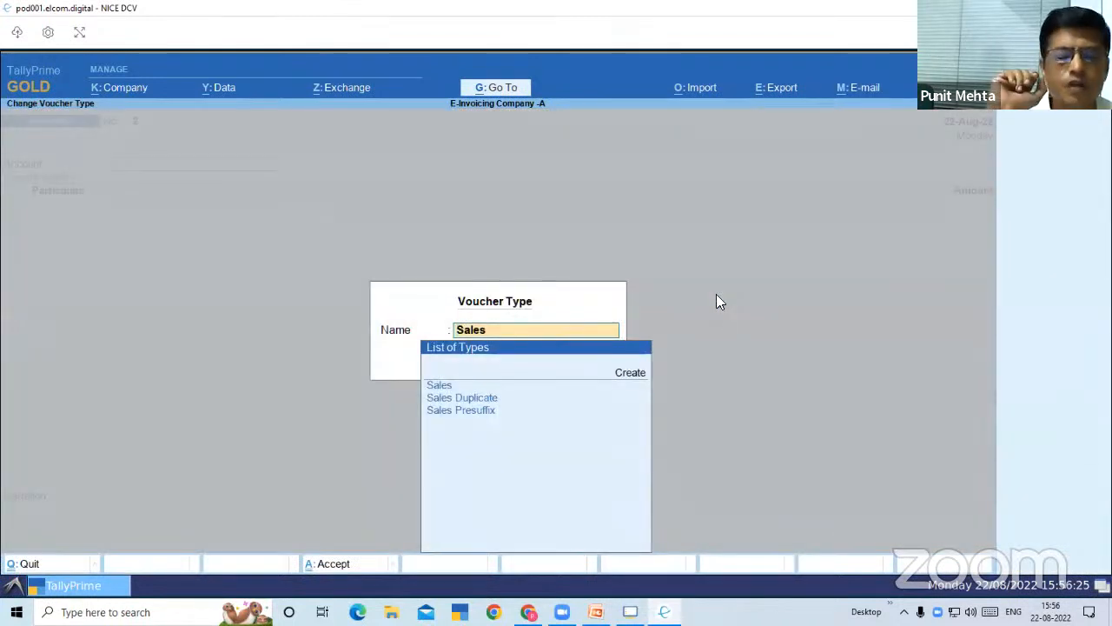
key(Return)
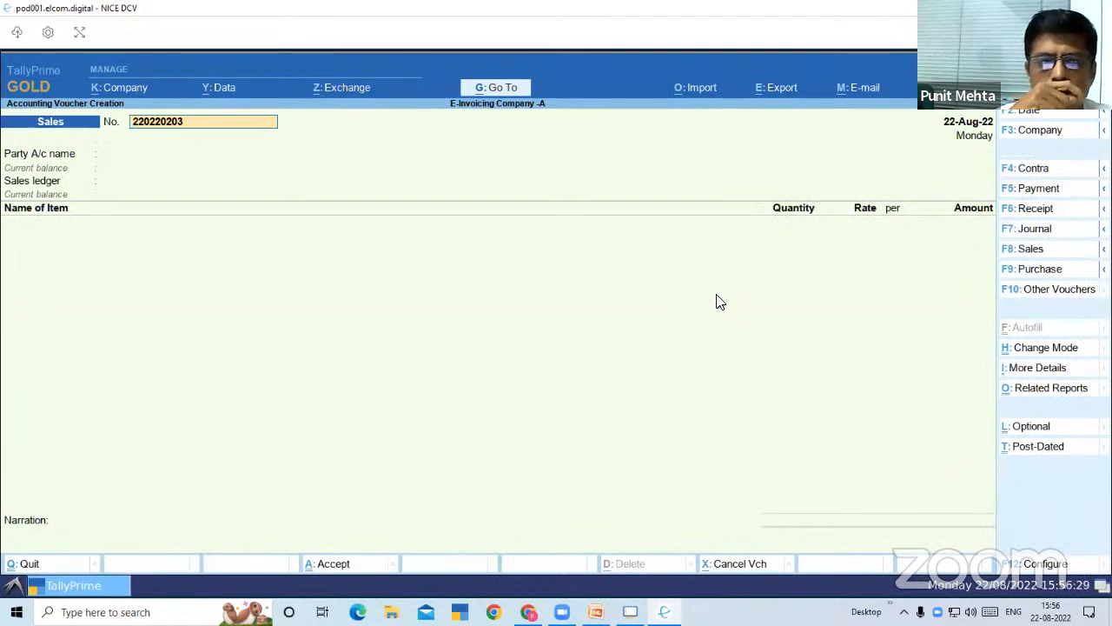
Set the sales voucher number to san/287/22-23
text(san)
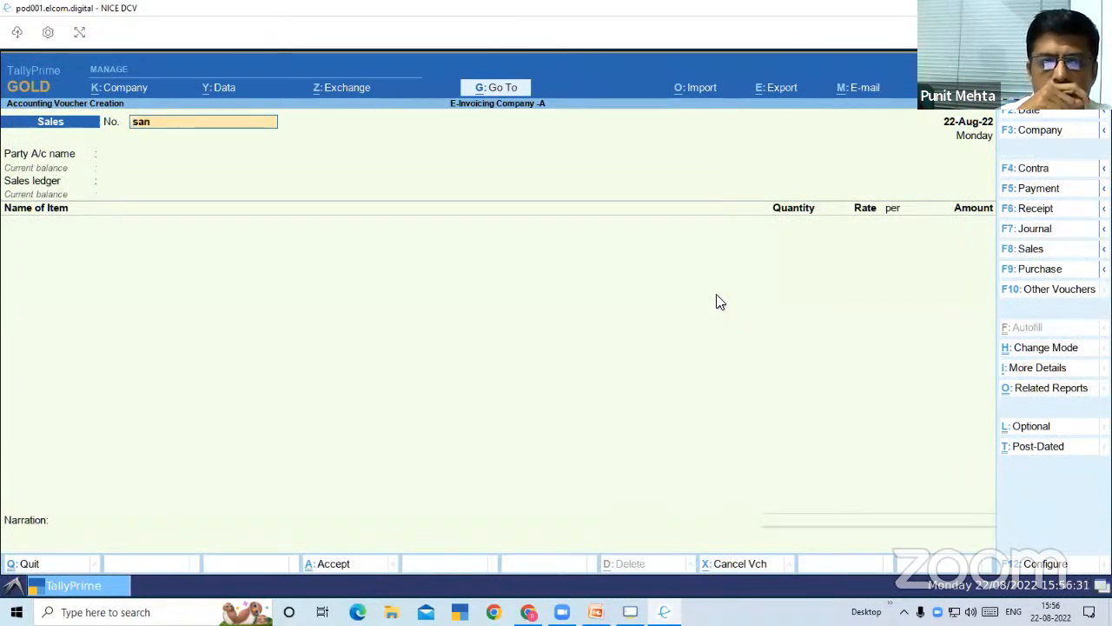
text(/2)
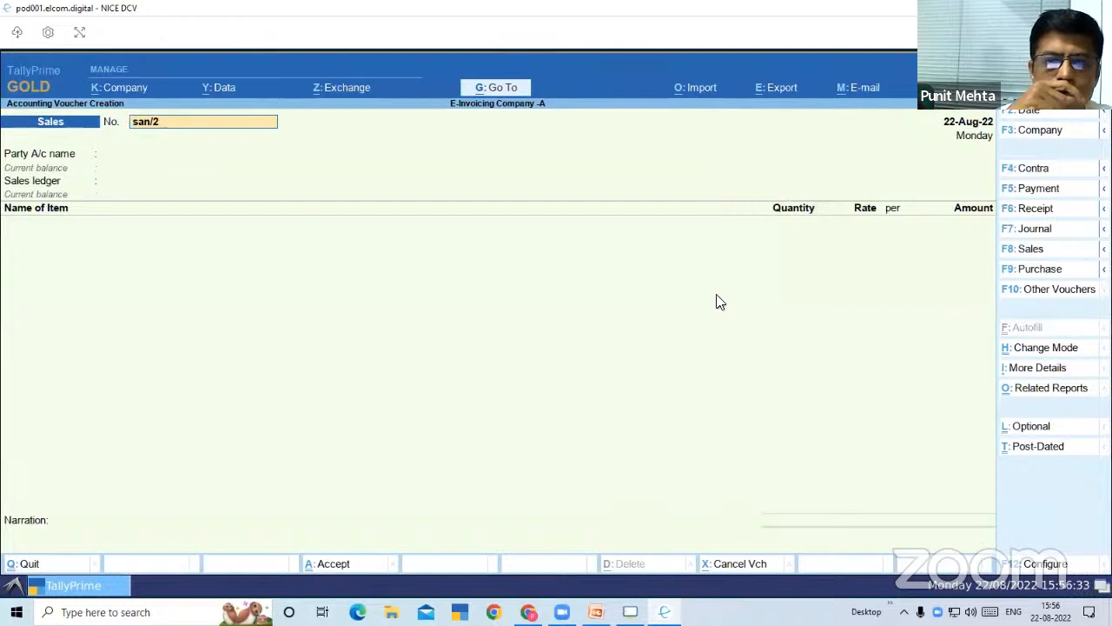
text(87)
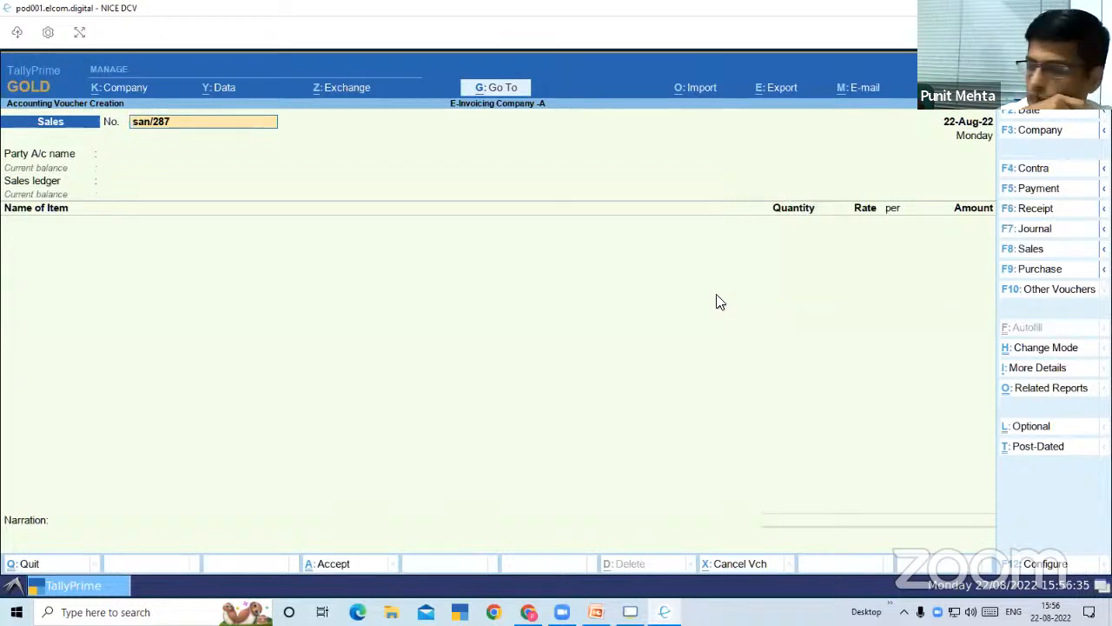
text(/22-23)
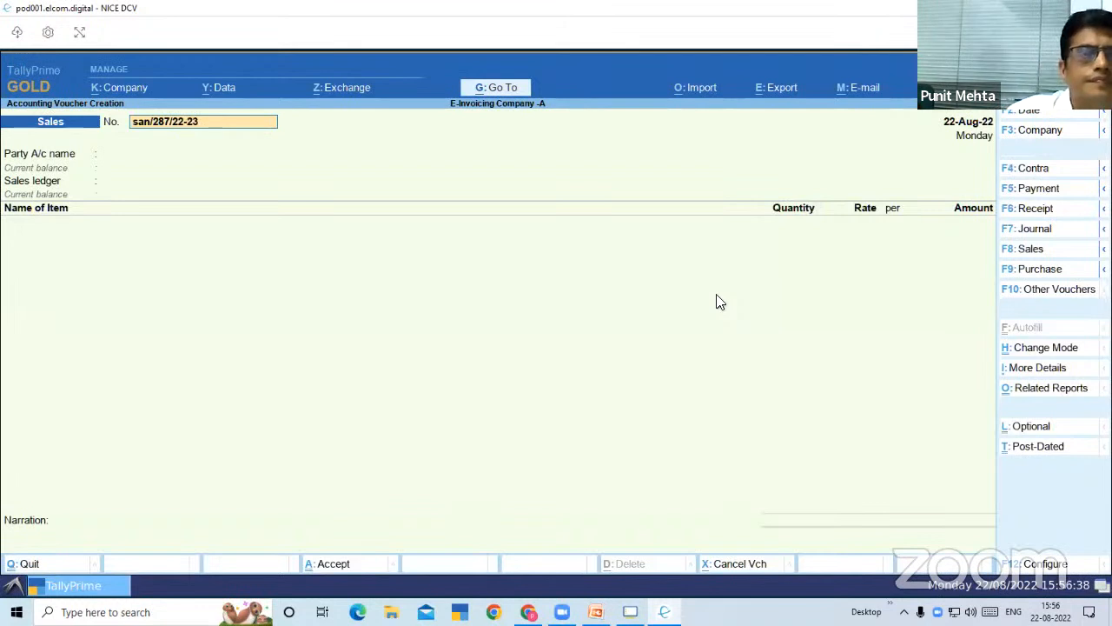
key(Return)
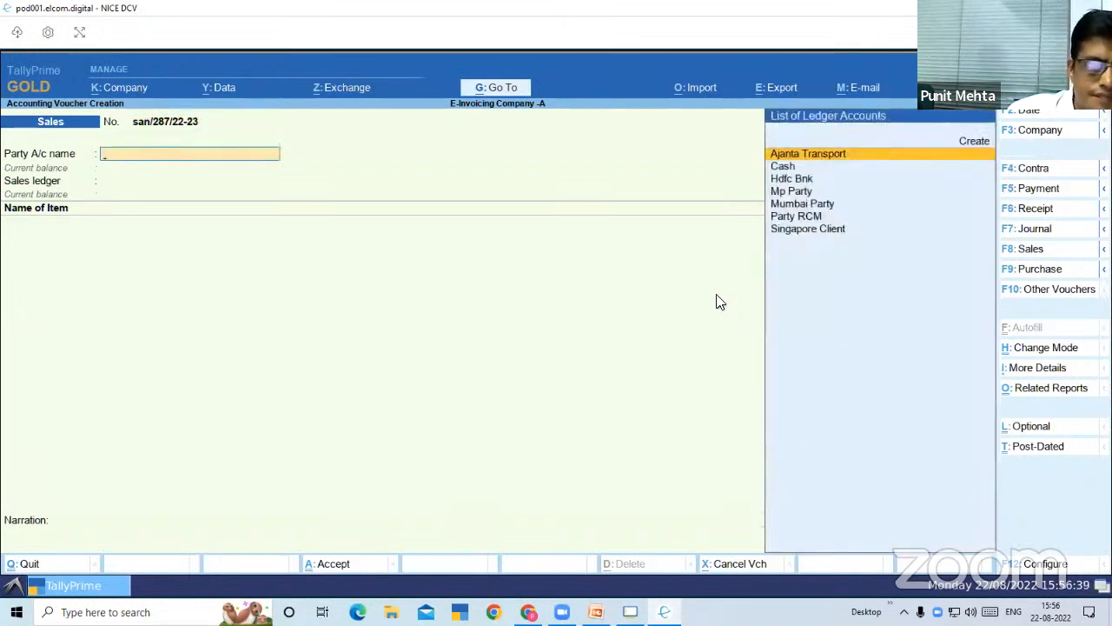
Choose Mumbai Party as the party account of the sales voucher
key(Down)
key(Down)
key(Down)
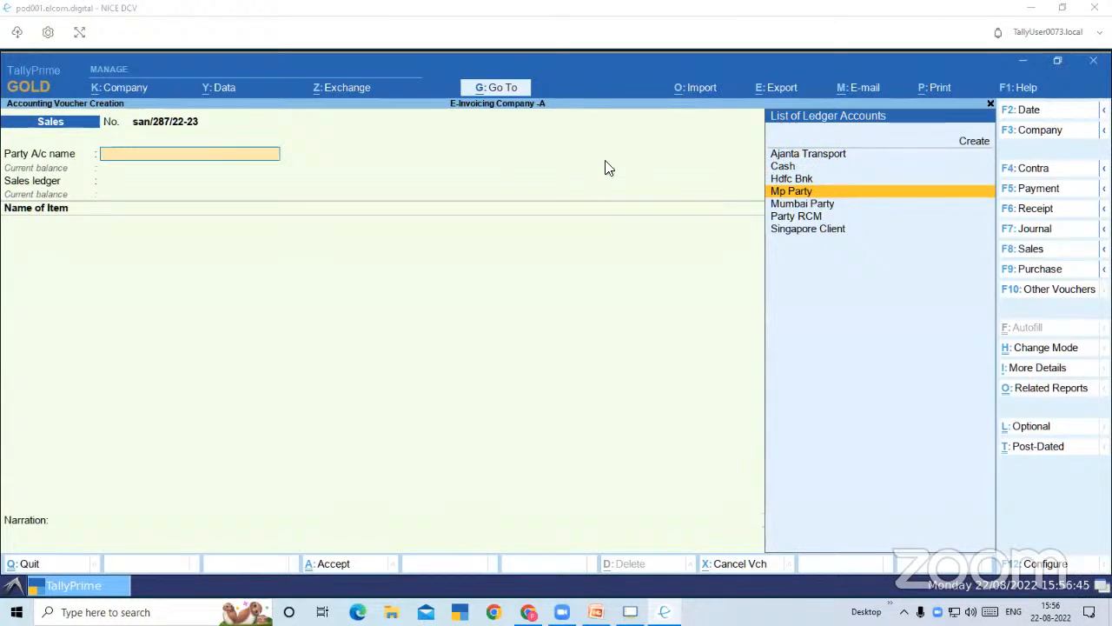
key(Down)
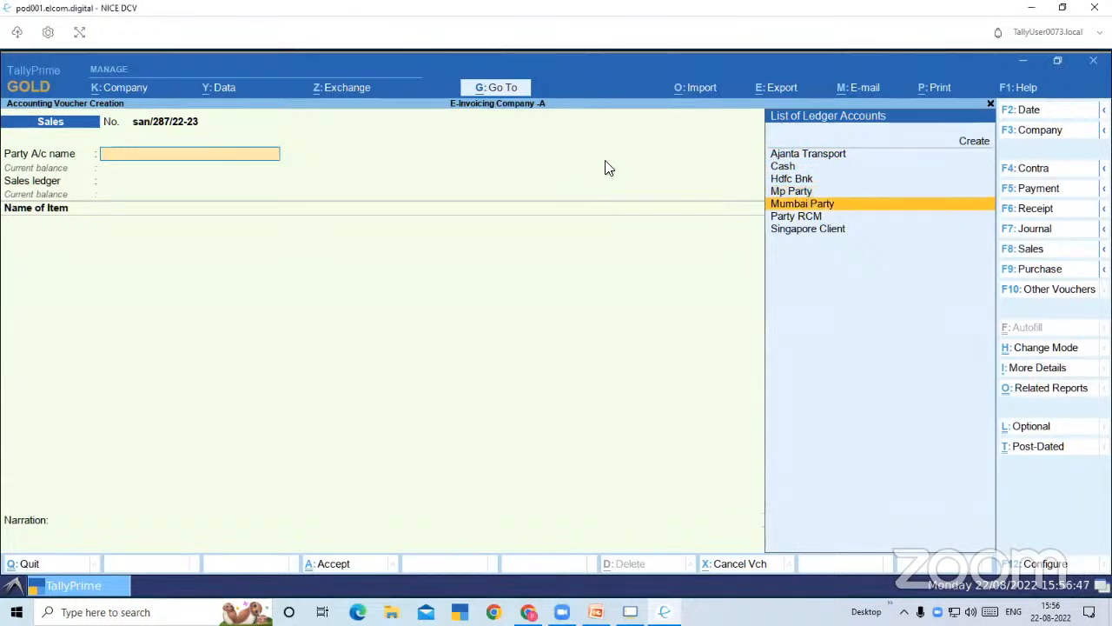
key(Return)
key(Return)
key(Return)
key(Return)
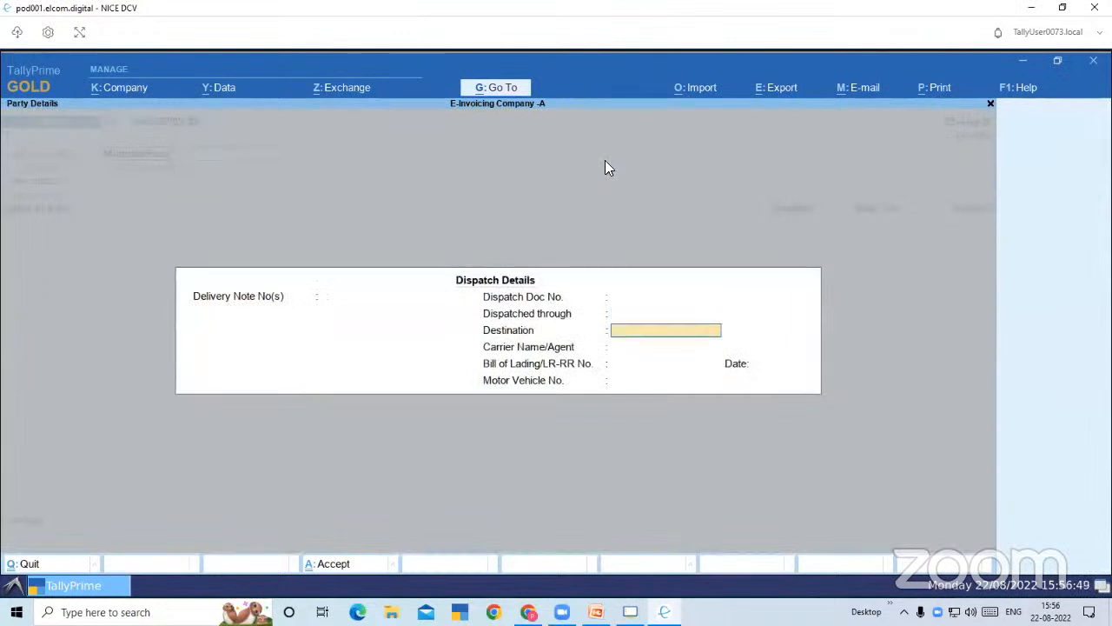
In the dispatch details, set the dispatch document number to 456 and Dispatched through to Mumbai
key(Up)
key(Up)
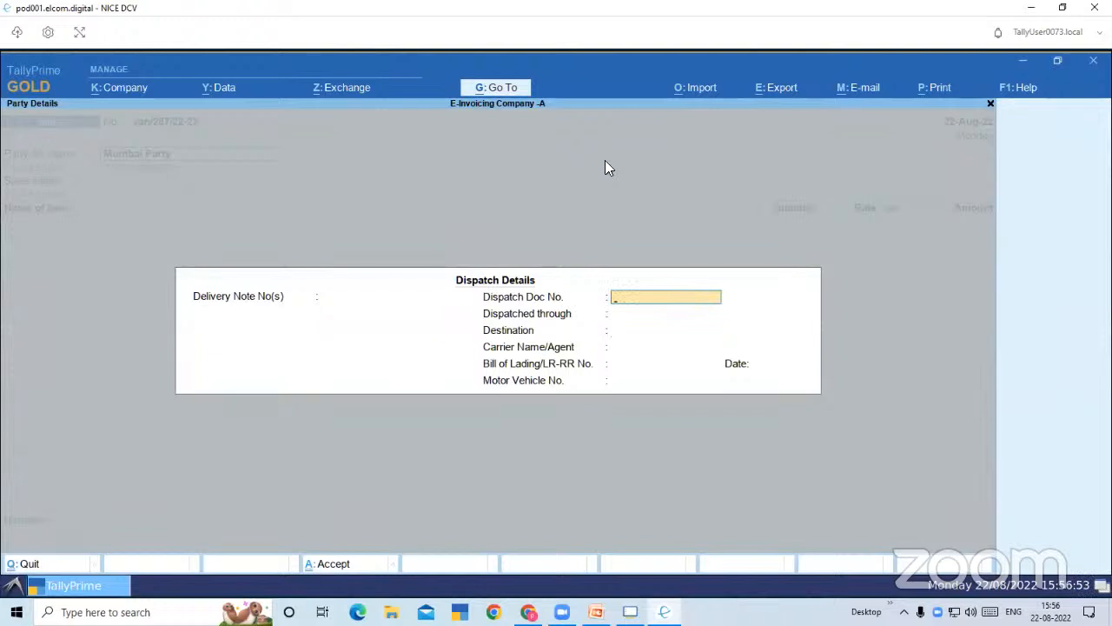
key(Return)
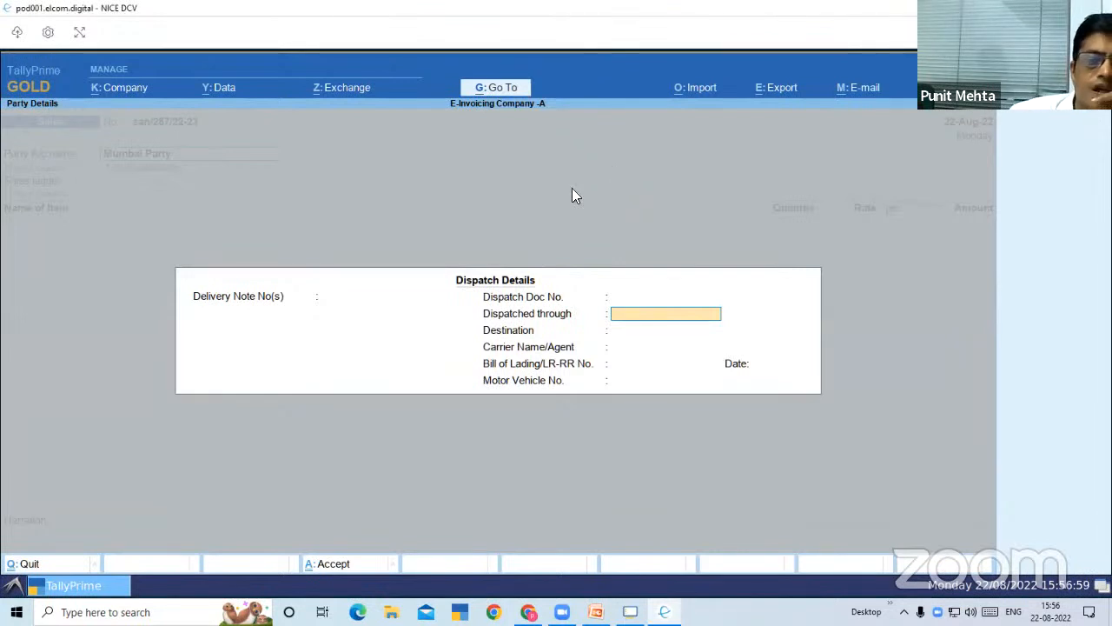
key(Up)
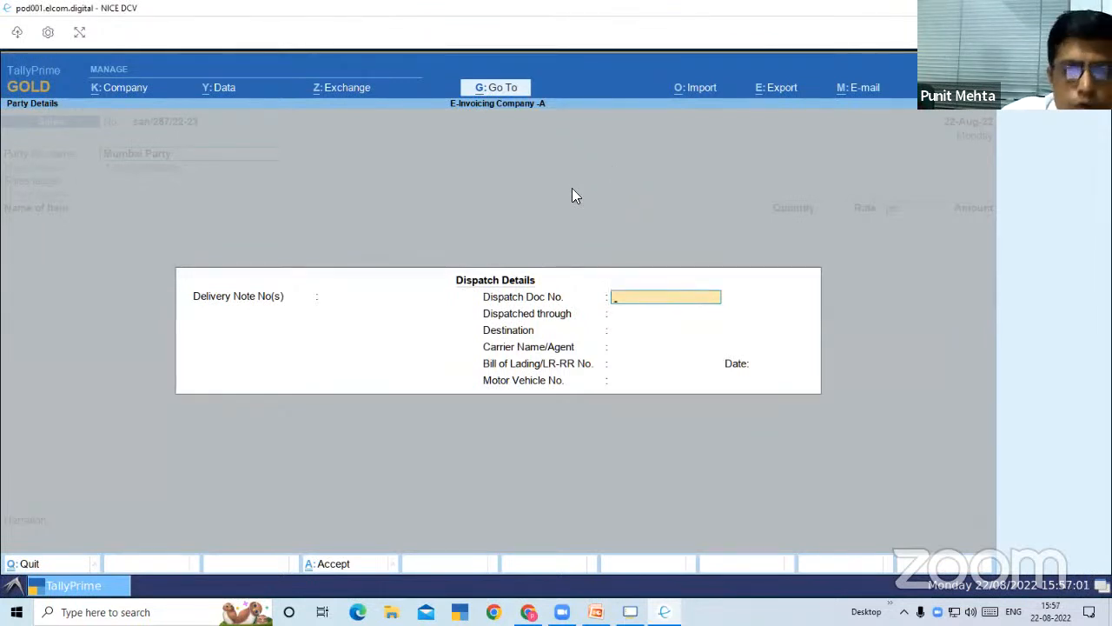
text(456)
key(Return)
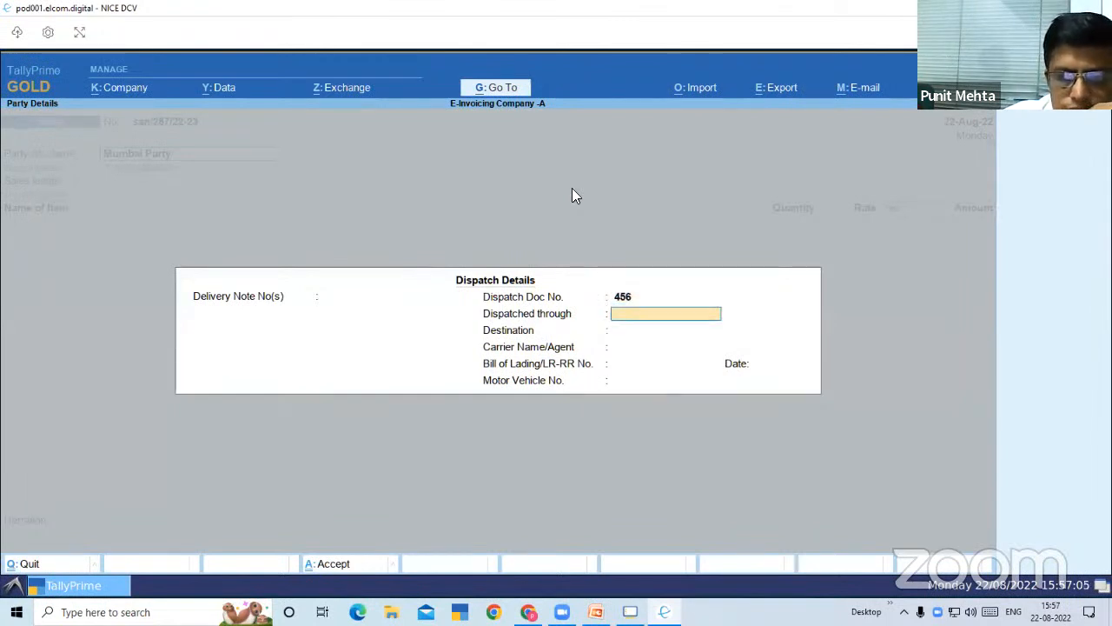
text(M)
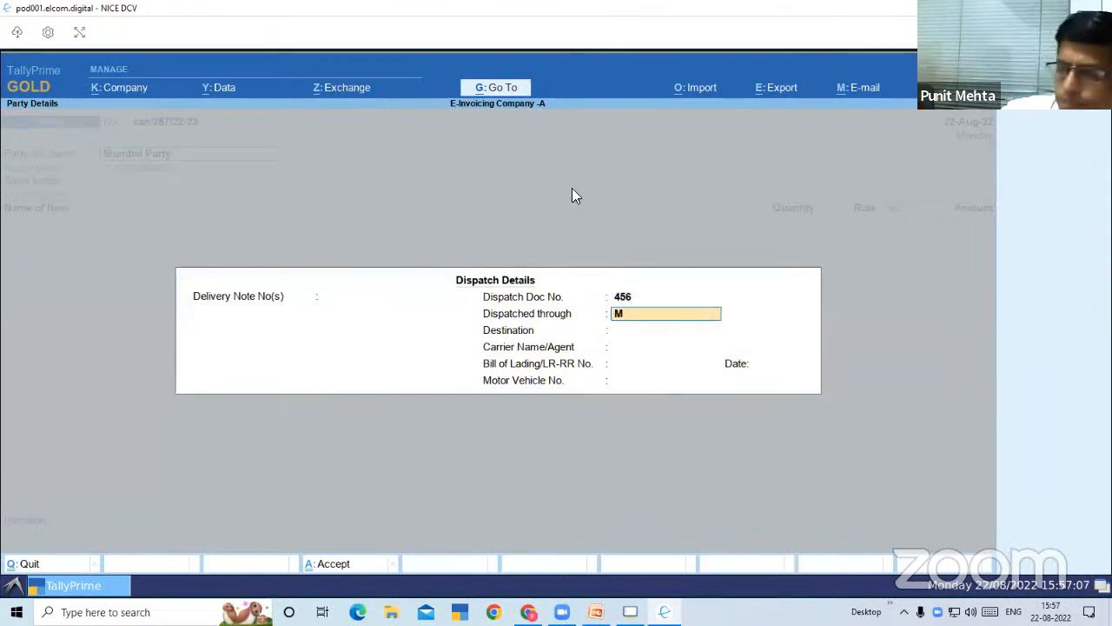
text(umba)
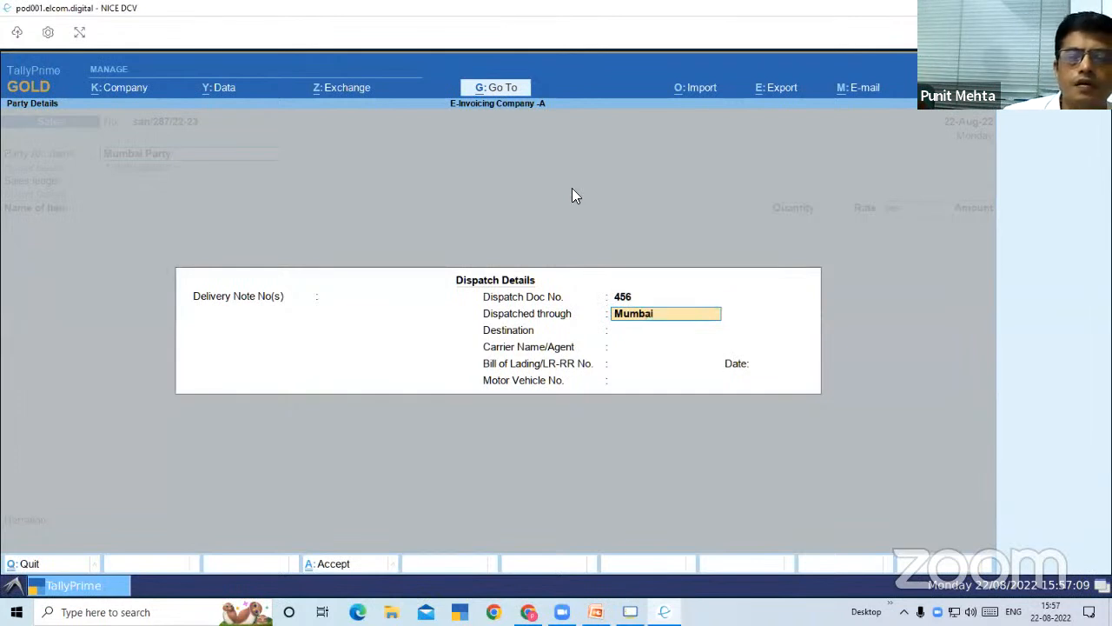
text(i)
key(Return)
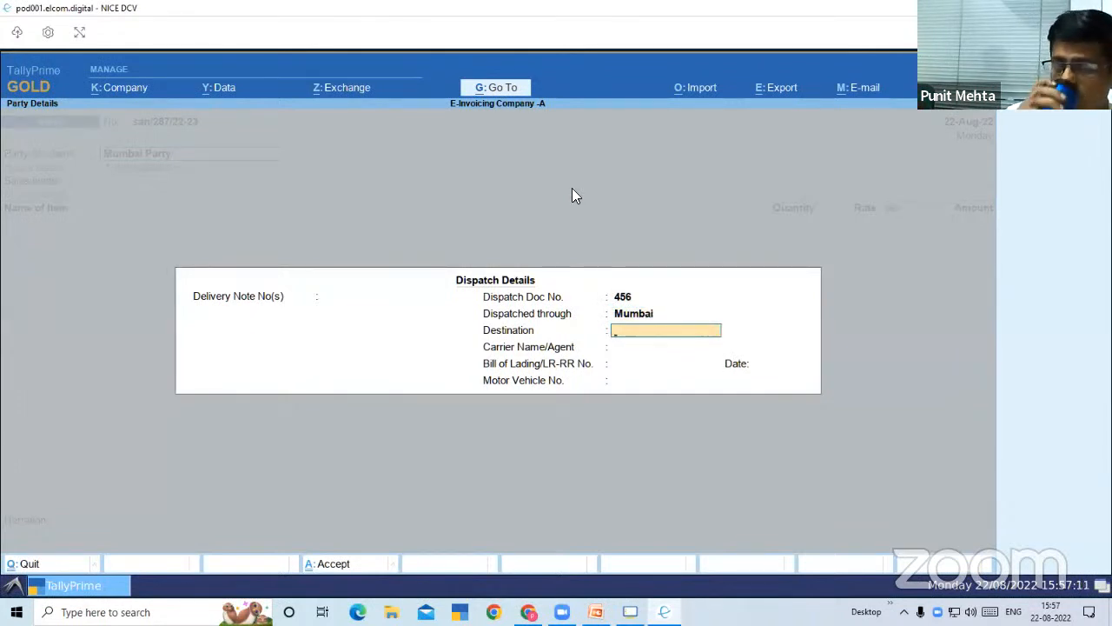
Leave destination, carrier and bill of lading empty, set the motor vehicle number to Mh/05478 and accept the dispatch details
key(Return)
key(Return)
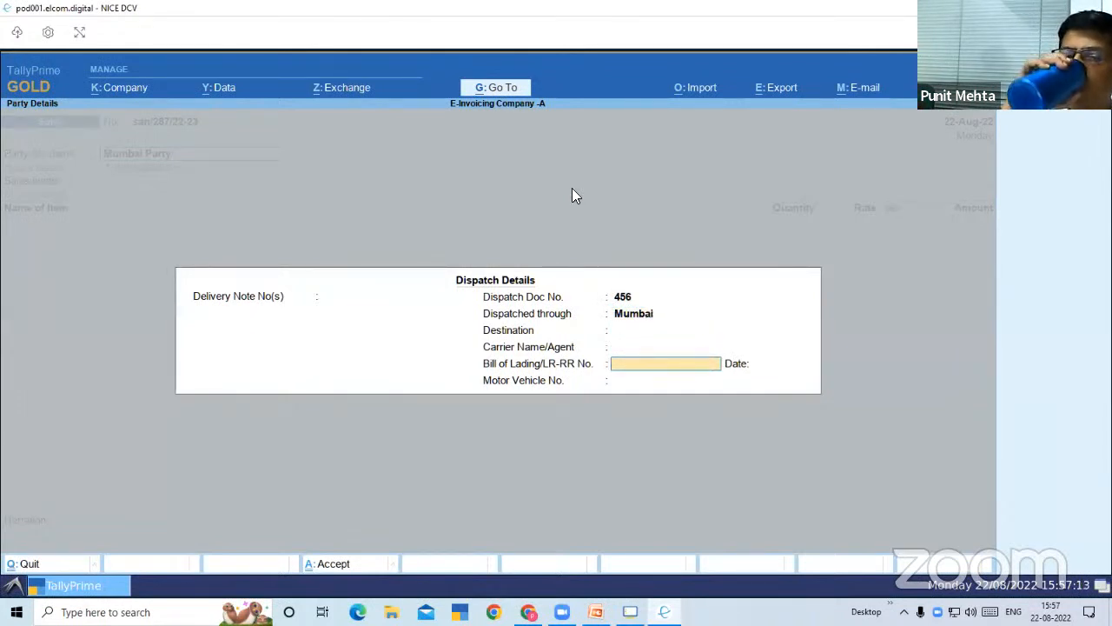
key(Return)
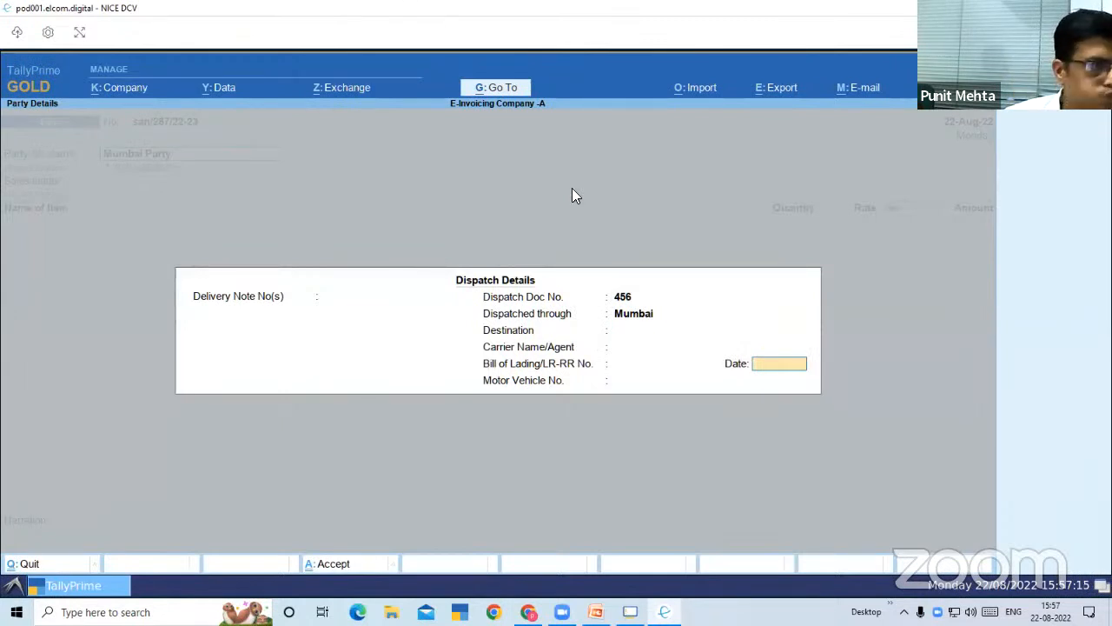
key(Return)
text(Mh)
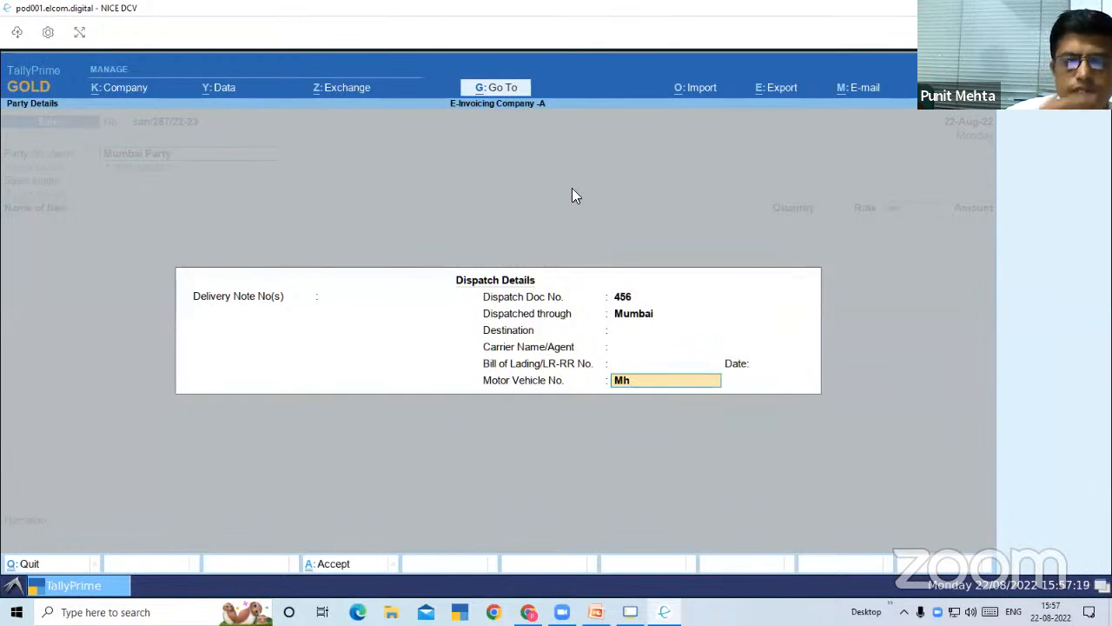
text(/05478)
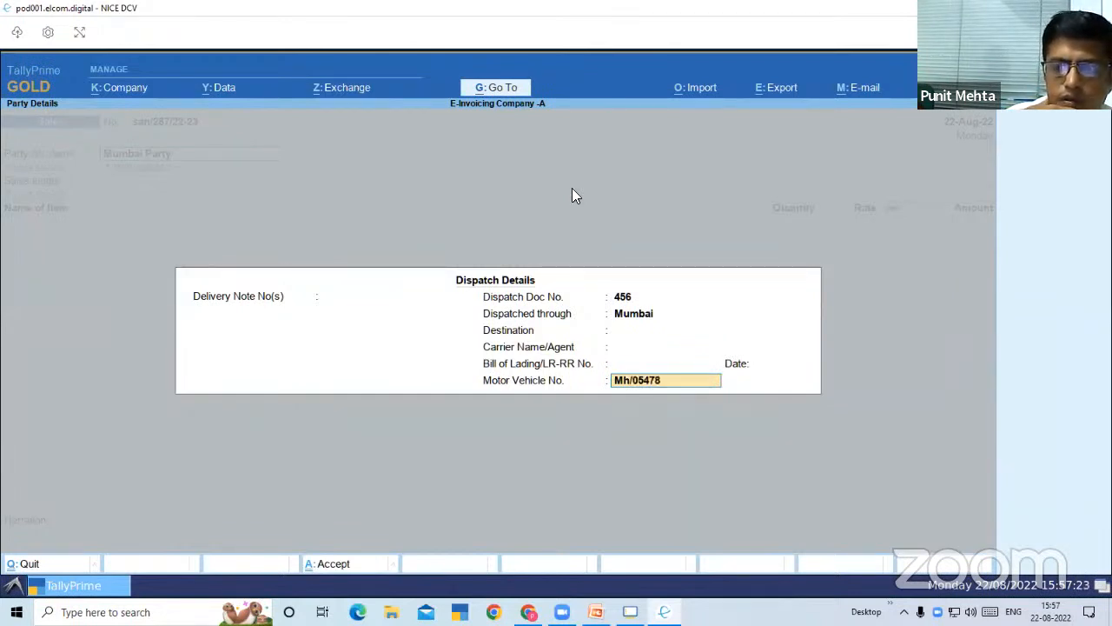
key(Return)
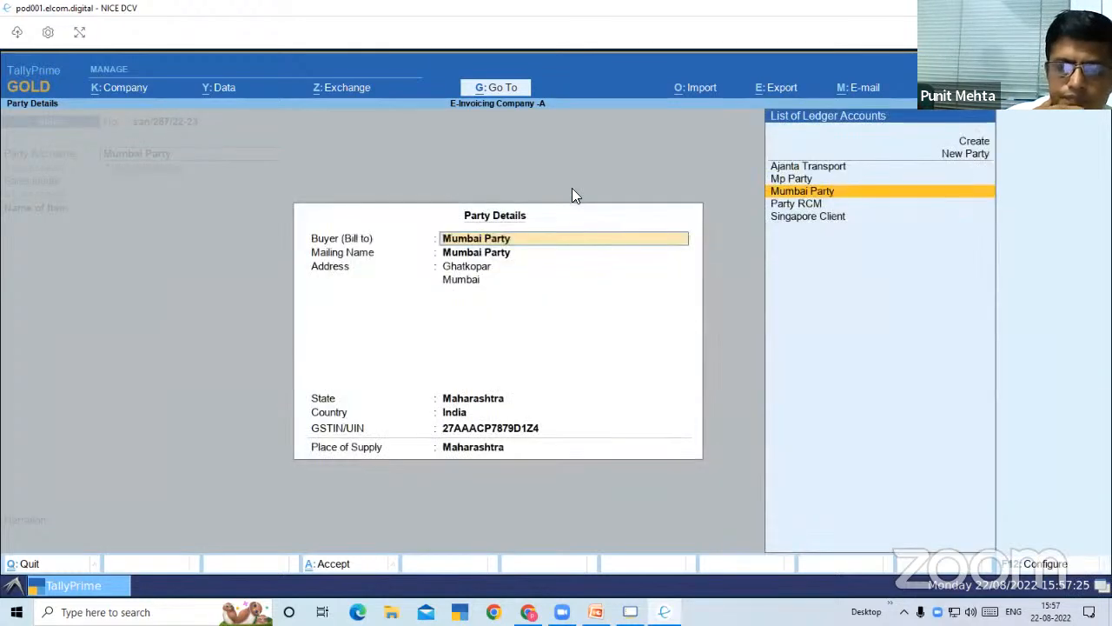
Configure the party details to provide separate buyer and consignee details and the pincode
key(Return)
key(Return)
key(Return)
key(Return)
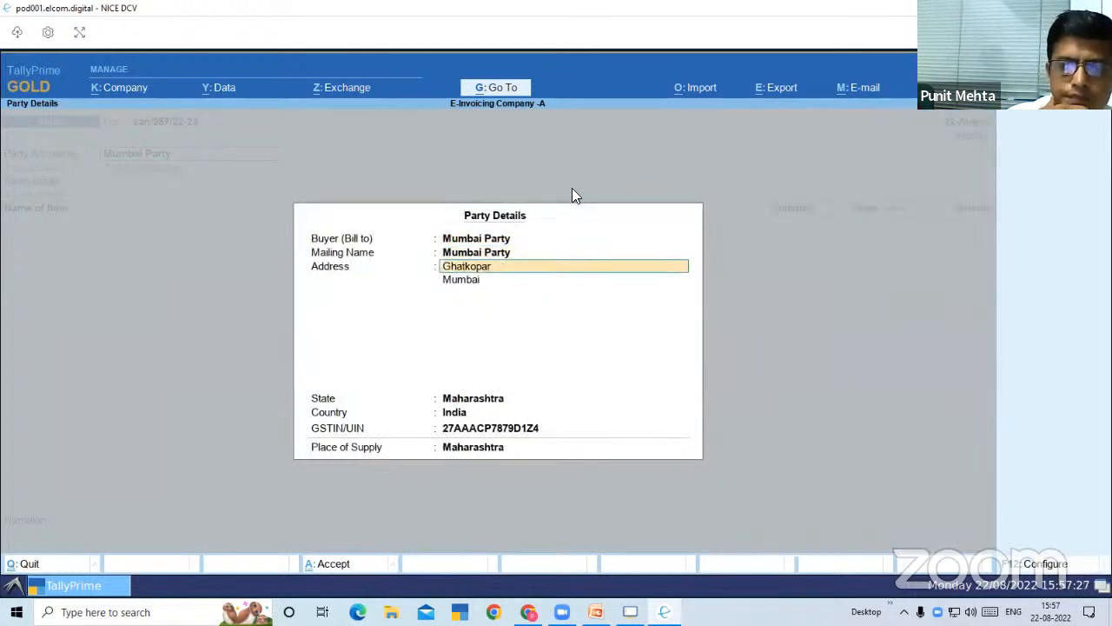
key(Return)
key(Return)
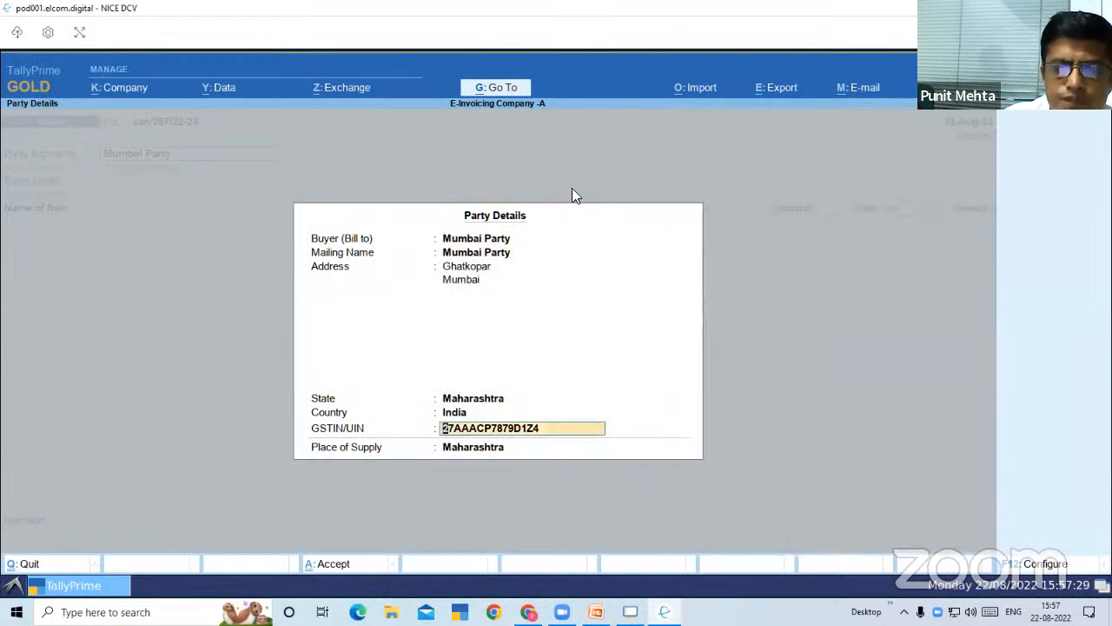
key(F12)
text(y)
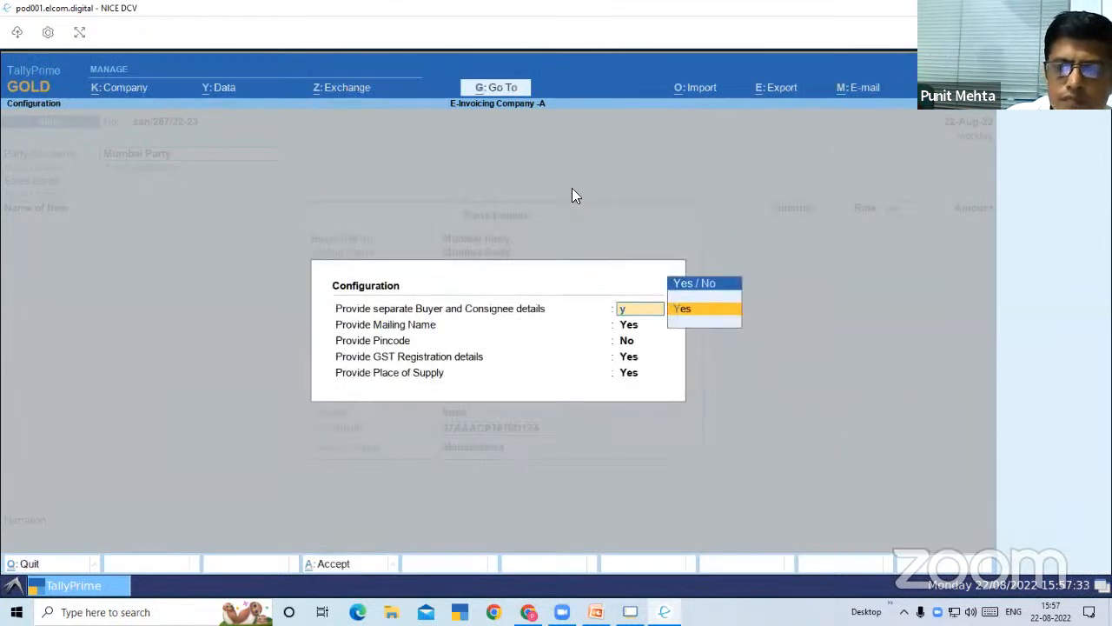
key(Return)
key(Return)
text(y)
key(Return)
key(Return)
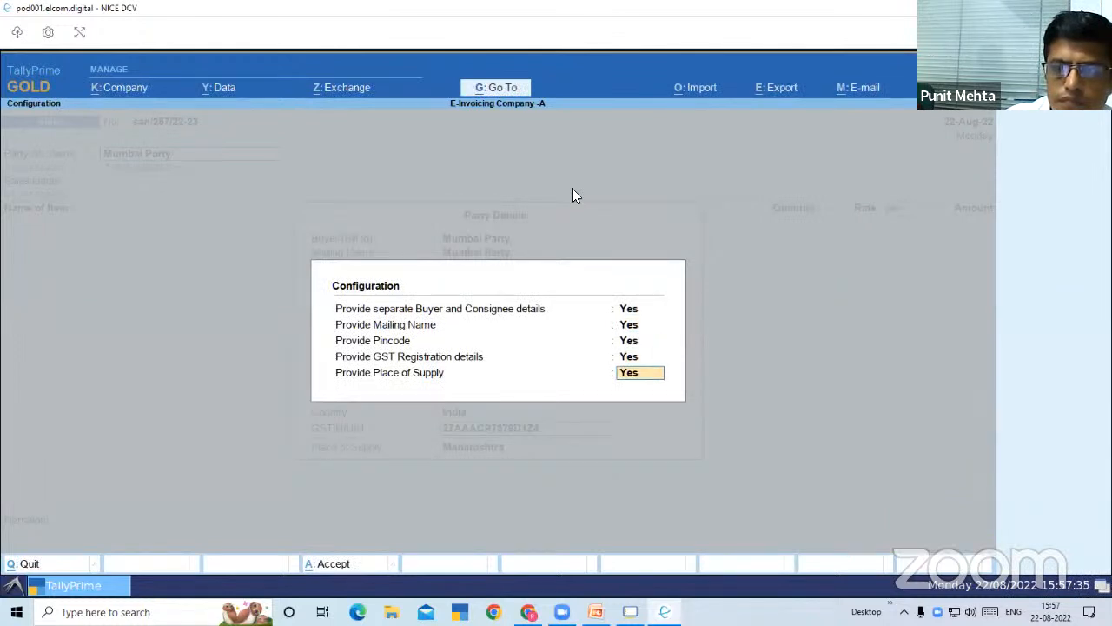
key(Return)
Accept the party configuration, keep Mumbai Party as both buyer and consignee, and accept the party details
key(Return)
key(Return)
key(Return)
key(Return)
key(Return)
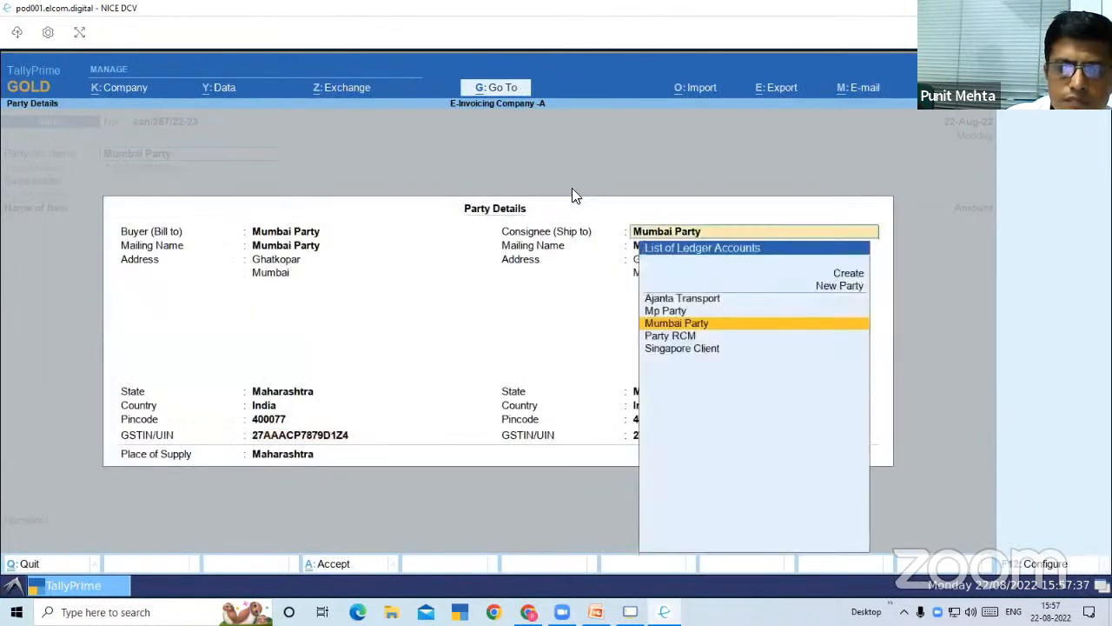
key(Return)
key(Return)
key(Return)
key(Return)
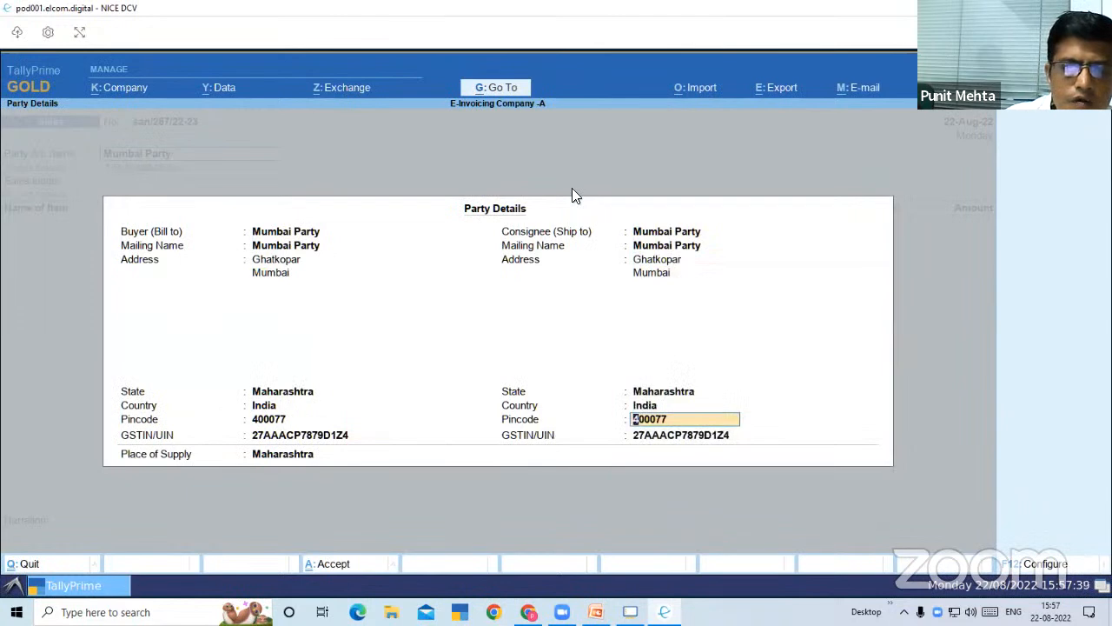
key(Return)
key(Return)
key(Return)
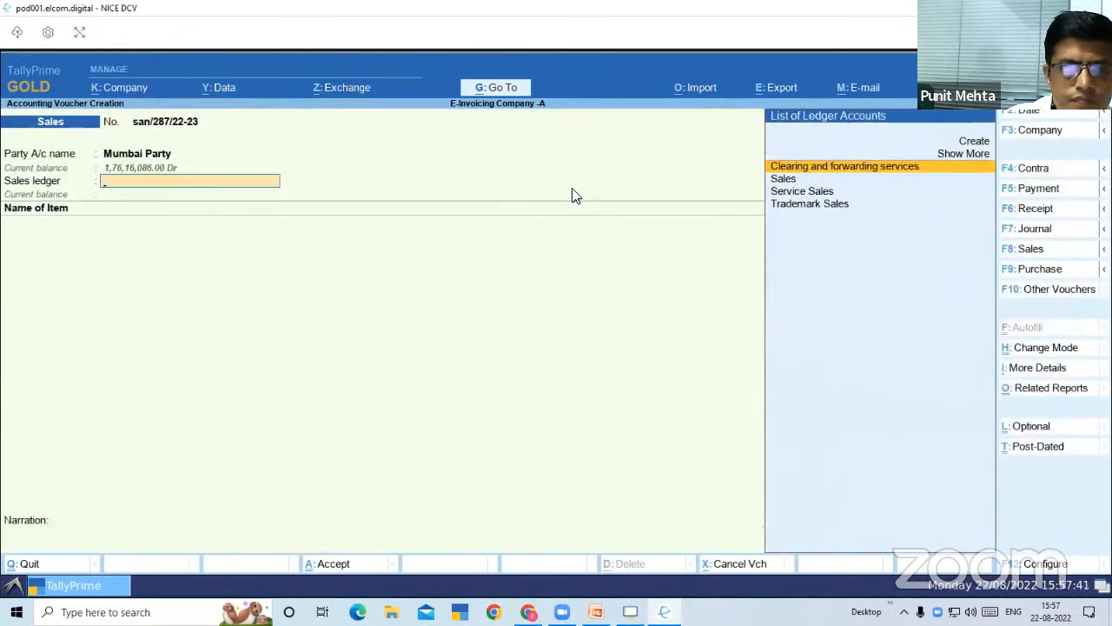
Choose Sales as the sales ledger and add 15 nos of Ball Point Pen, keeping the 54,000.00 rate
key(Down)
key(Return)
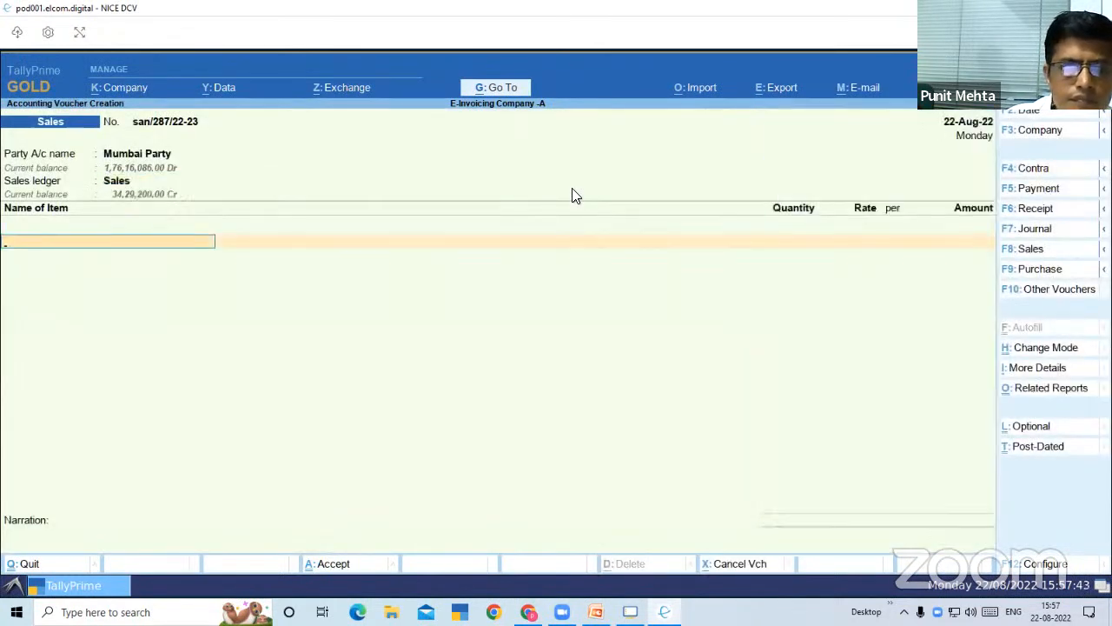
key(Down)
key(Down)
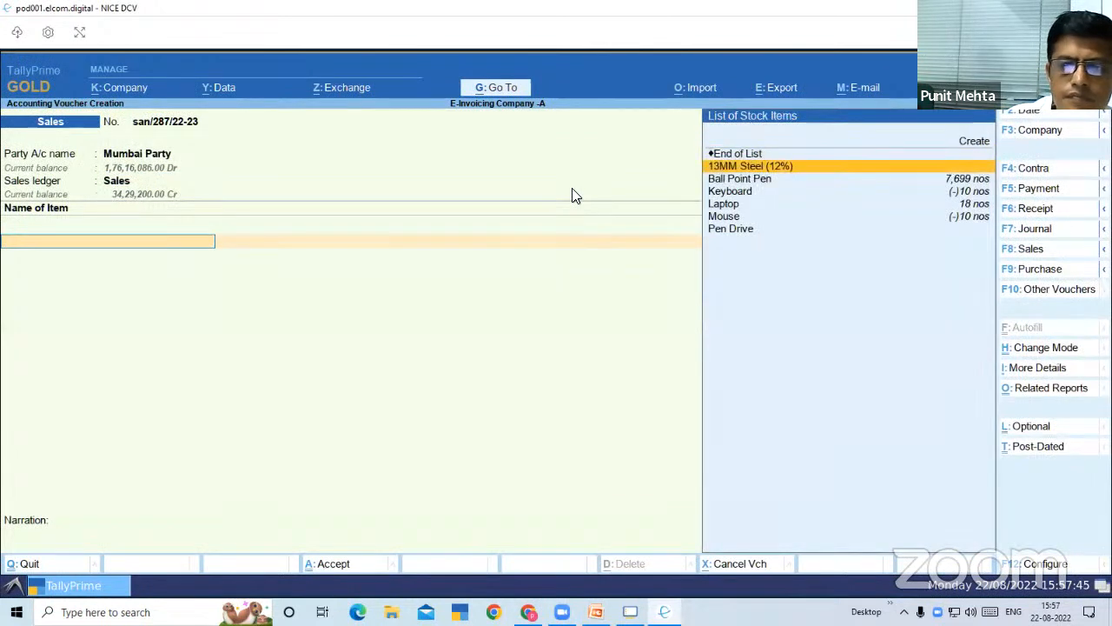
key(Return)
text(15)
key(Return)
key(Return)
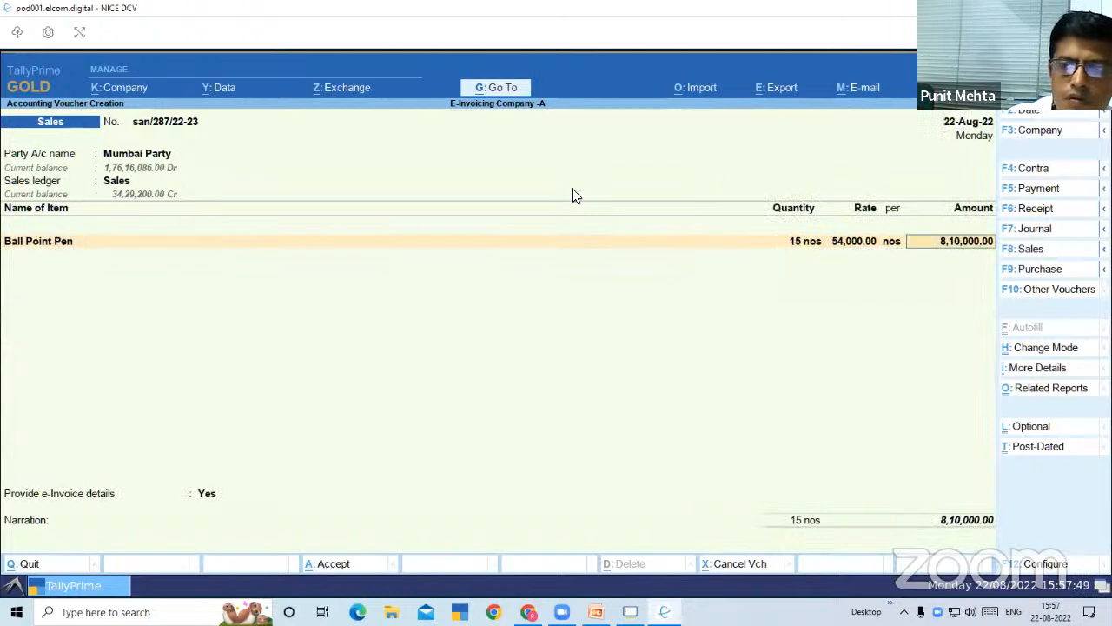
key(Return)
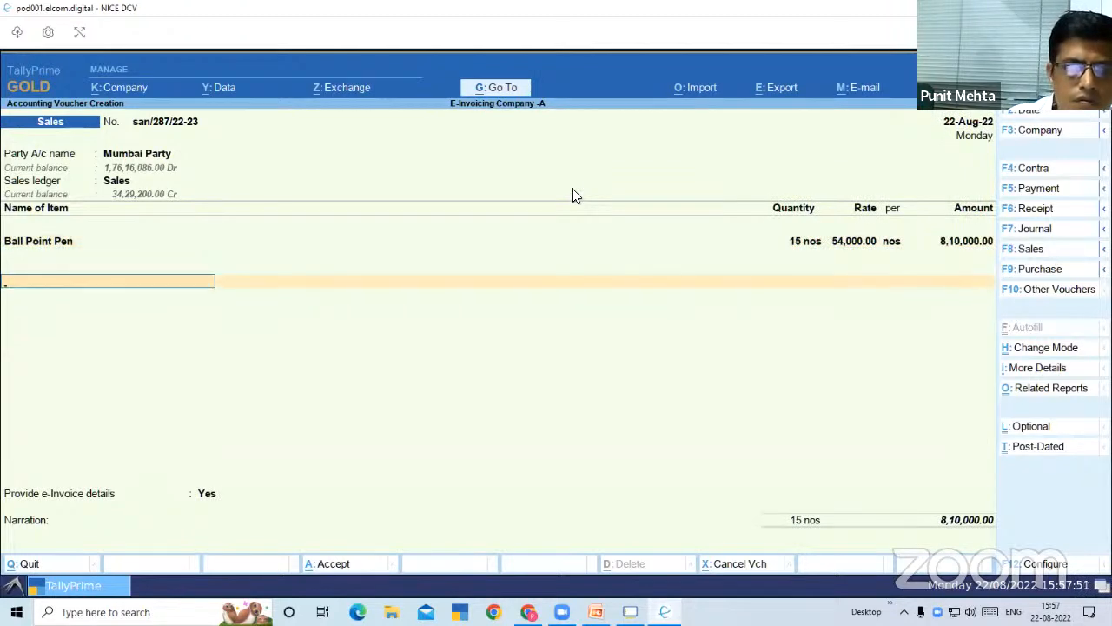
Add the IGST ledger to the sales voucher and end the item and ledger entries
text(ig)
key(Return)
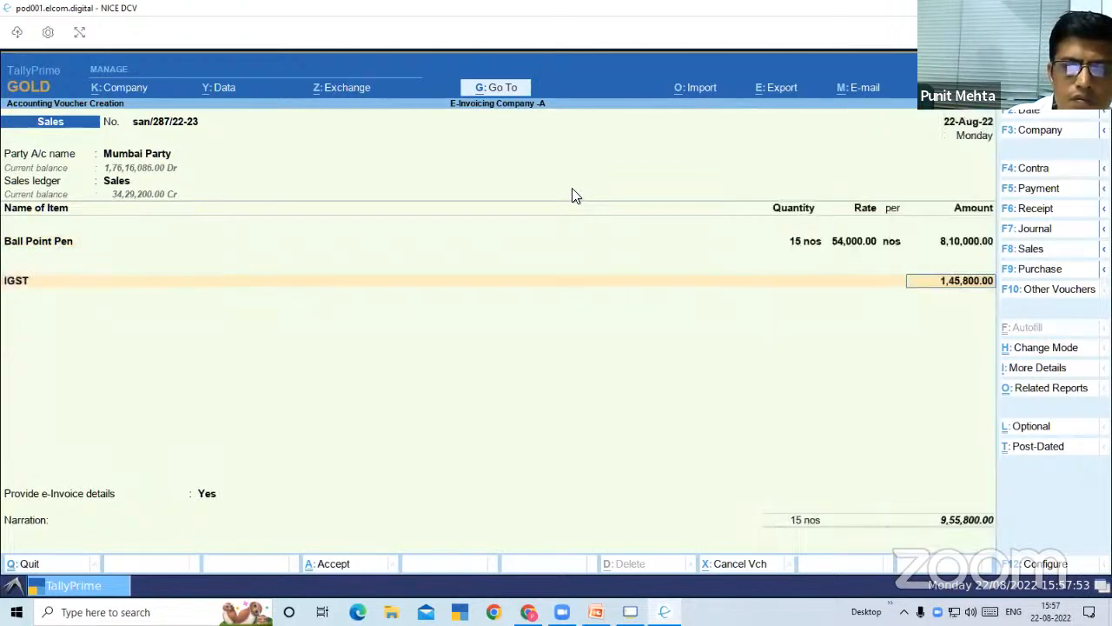
key(Return)
key(Return)
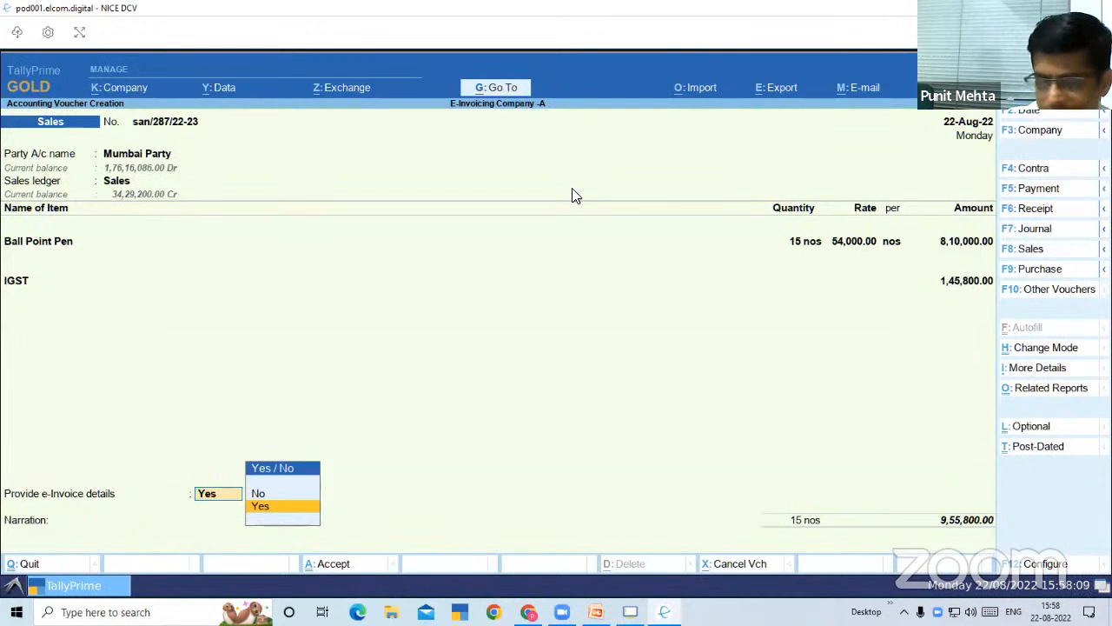
Choose to provide e-Invoice details and configure them to include the dispatch-from details
key(Return)
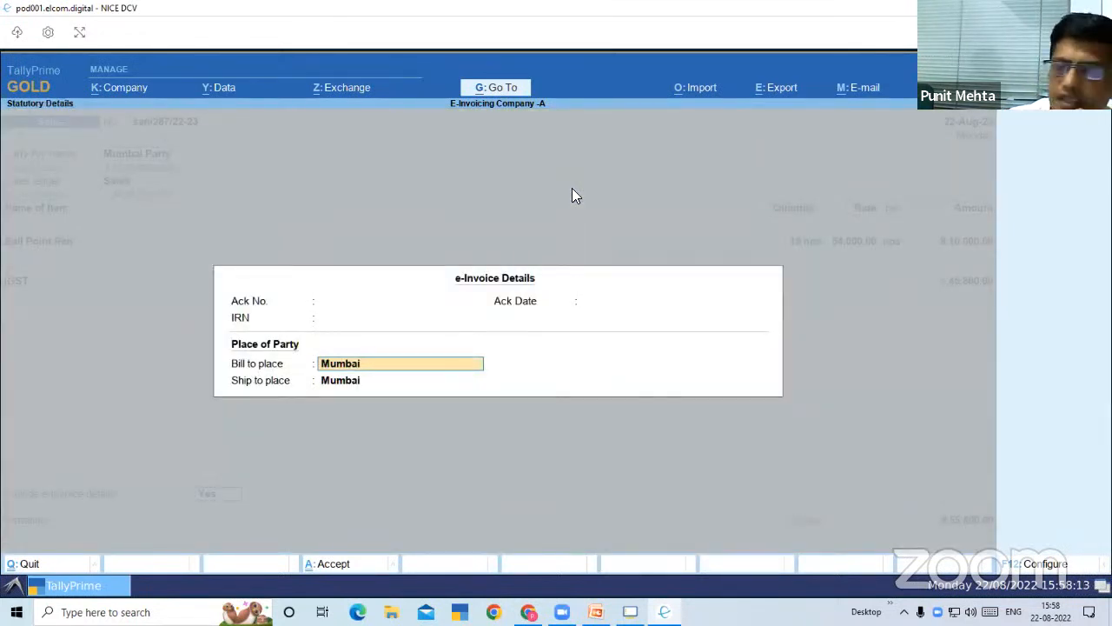
key(F12)
key(y)
key(Return)
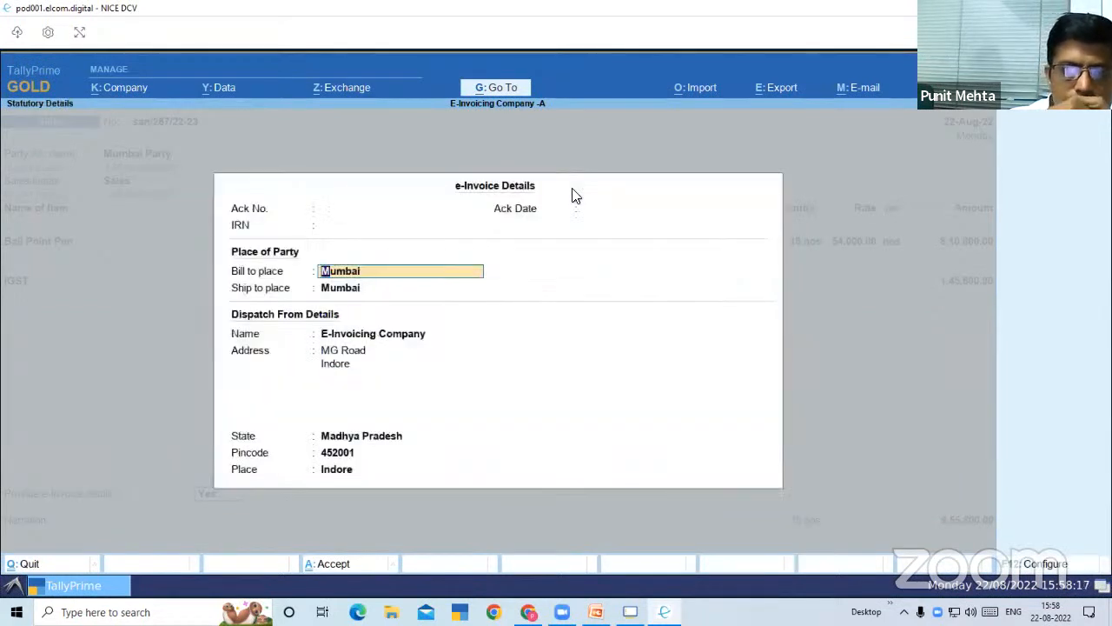
Keep Mumbai as the bill-to and ship-to place and accept the e-Invoice details with the Indore dispatch-from address
key(Return)
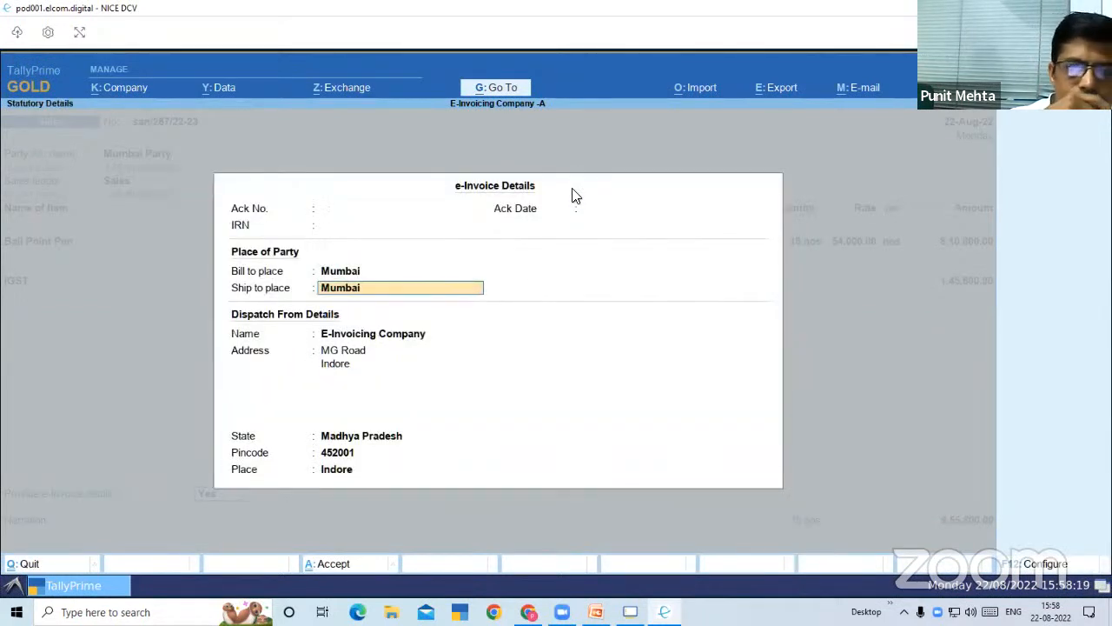
key(Return)
key(Return)
key(Return)
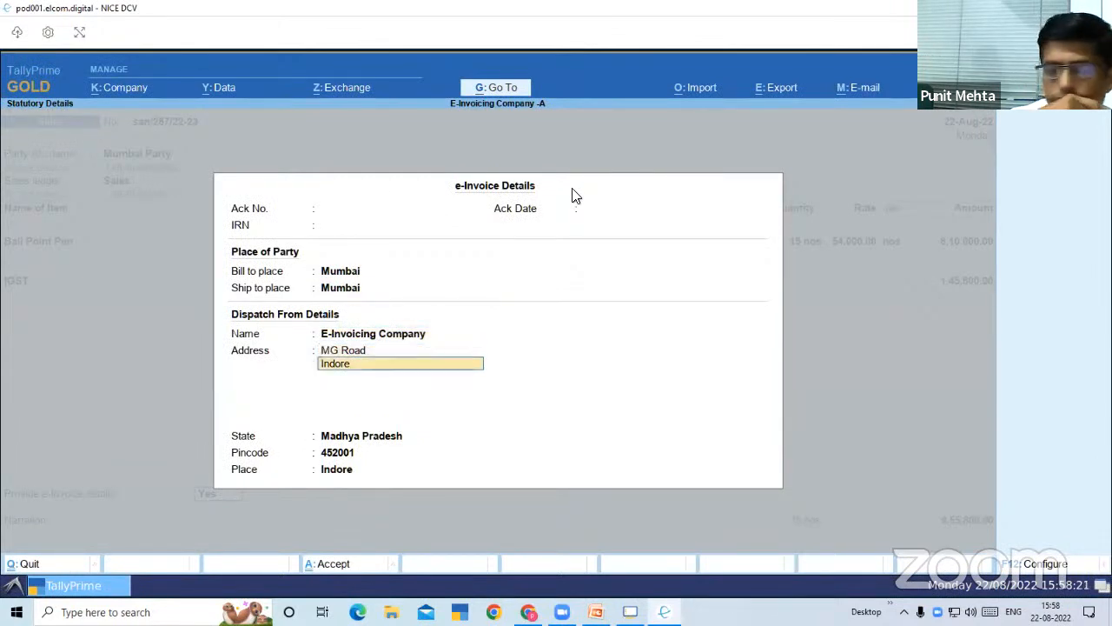
key(Return)
key(Return)
key(Return)
key(Return)
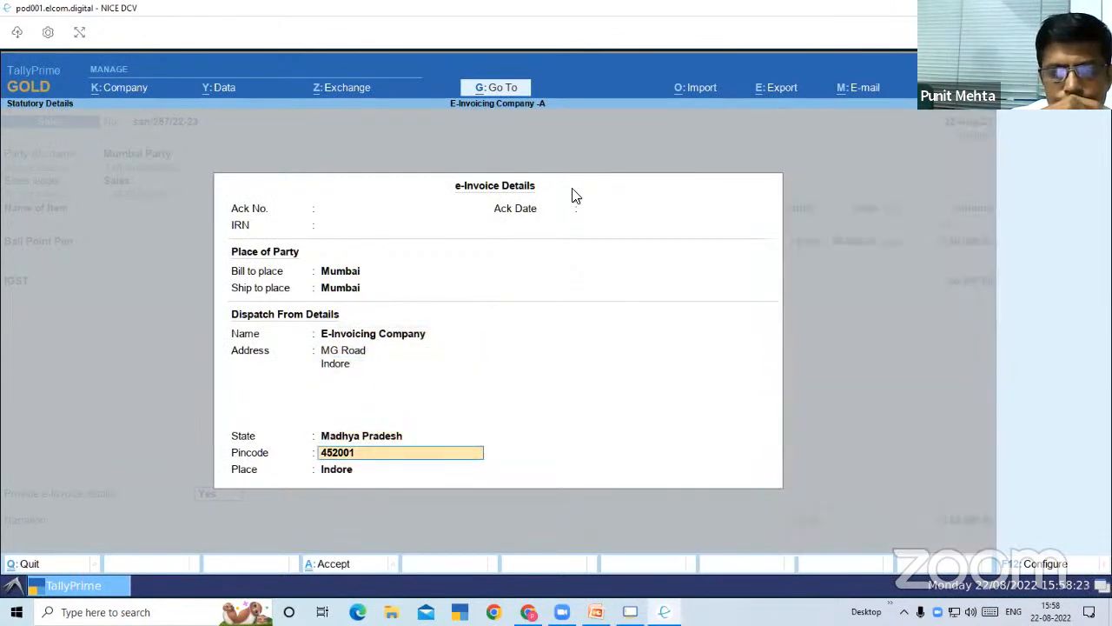
key(Return)
Accept the bill-wise details as a New Ref and save the voucher with an empty narration
key(Return)
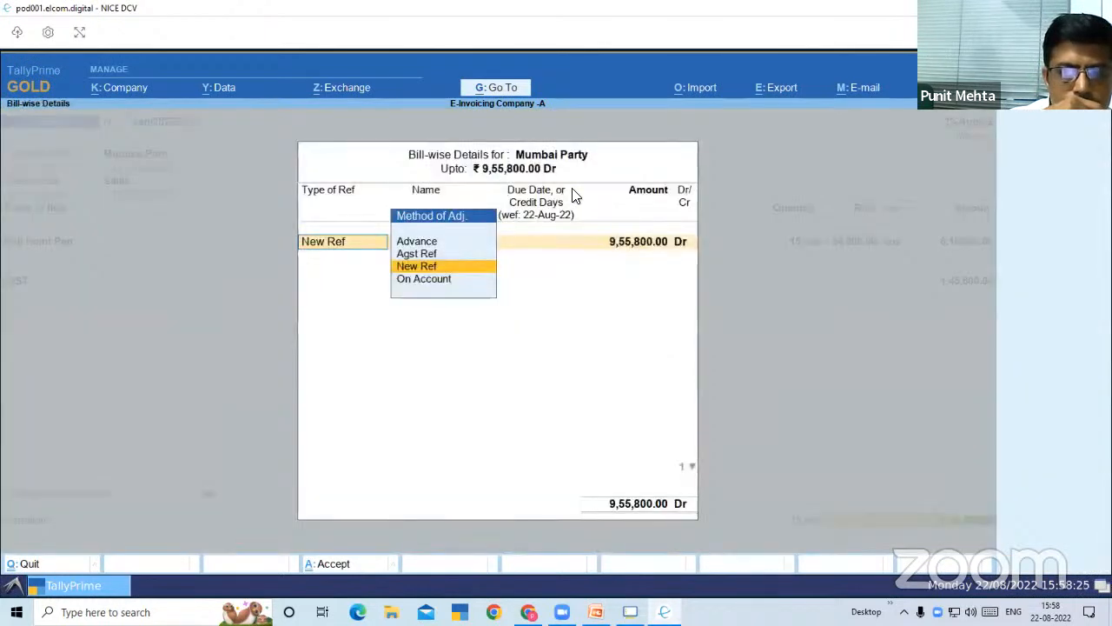
key(Return)
key(Return)
key(Return)
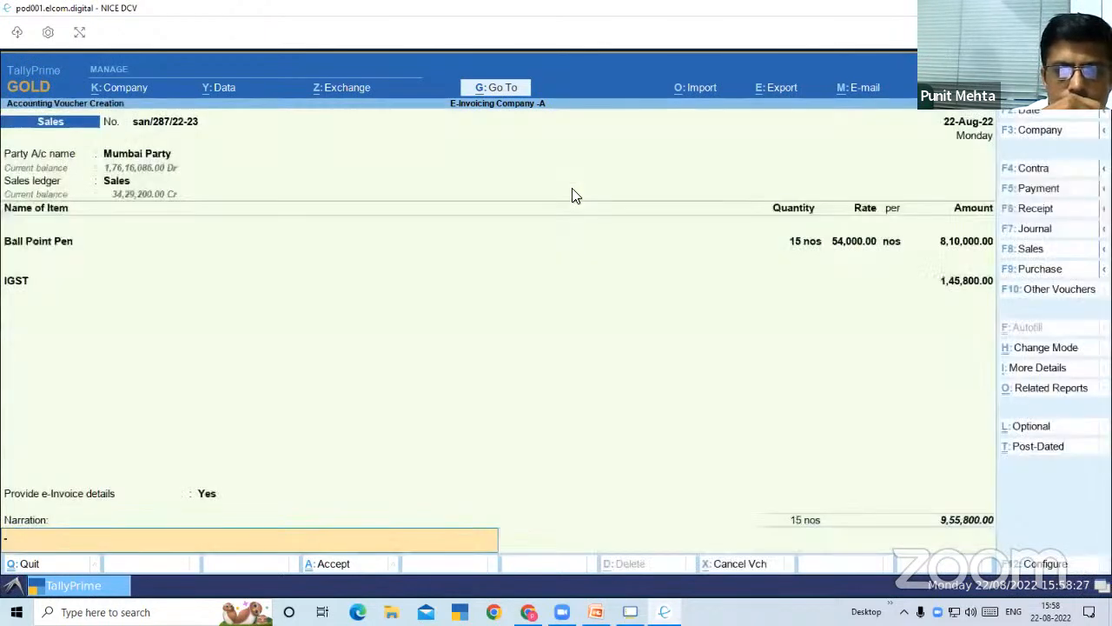
key(Return)
key(Return)
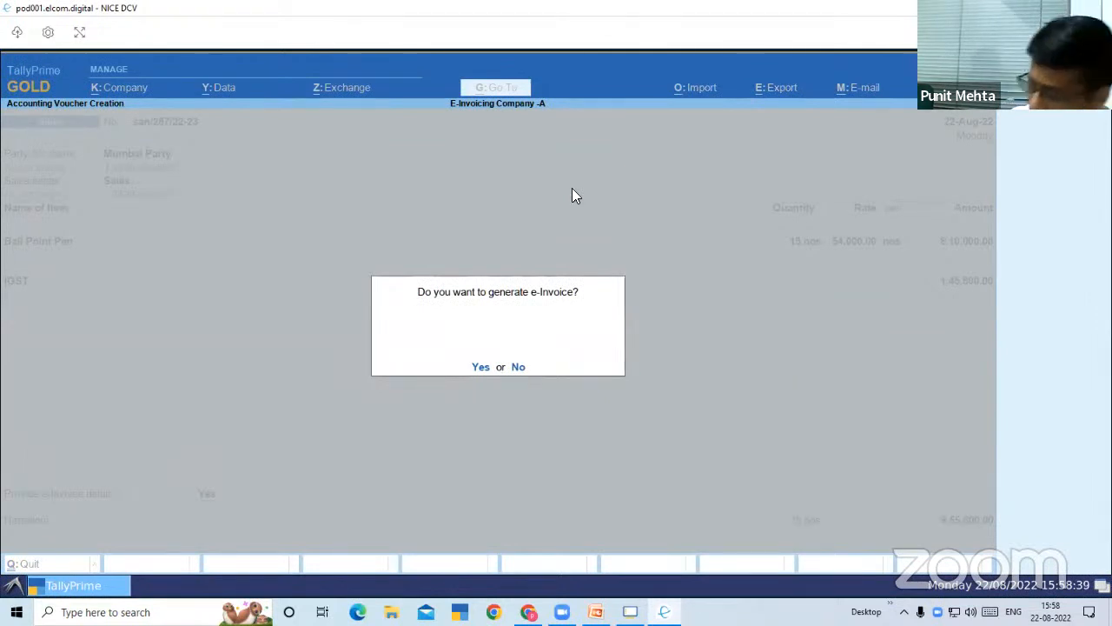
Agree to generate the e-Invoice and enter sandbosuser as the e-Invoice sandbox username
key(y)
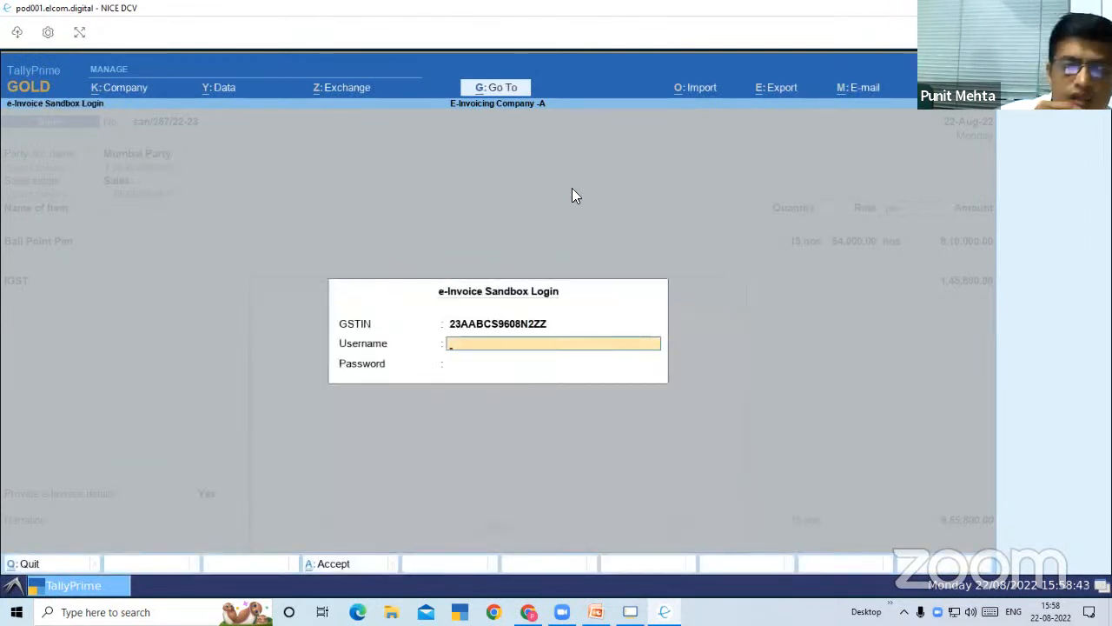
text(sandbo)
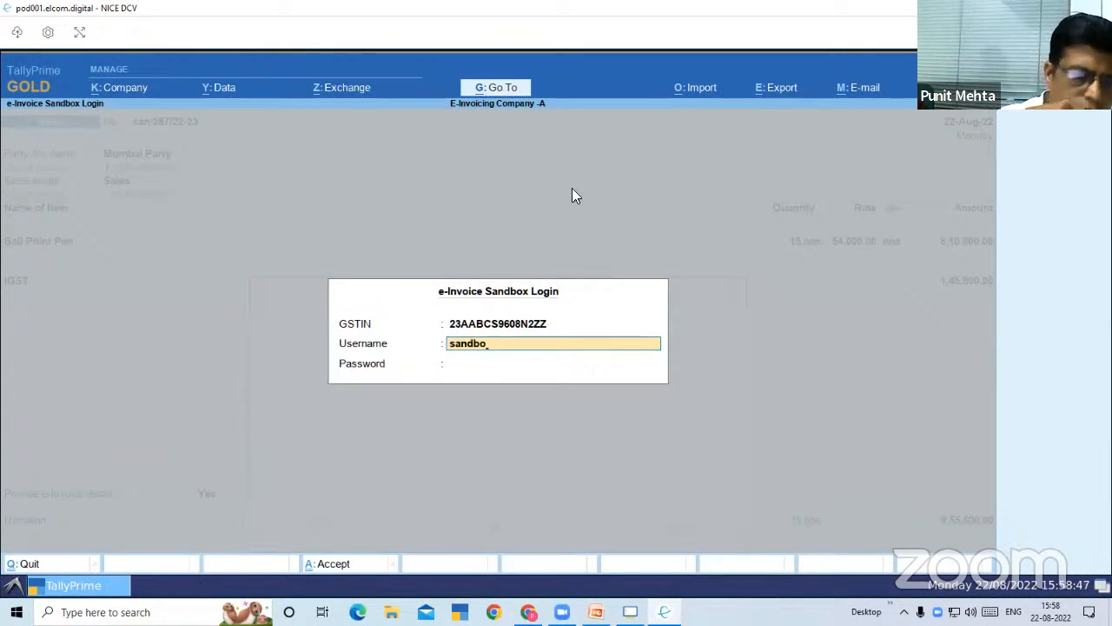
text(suser)
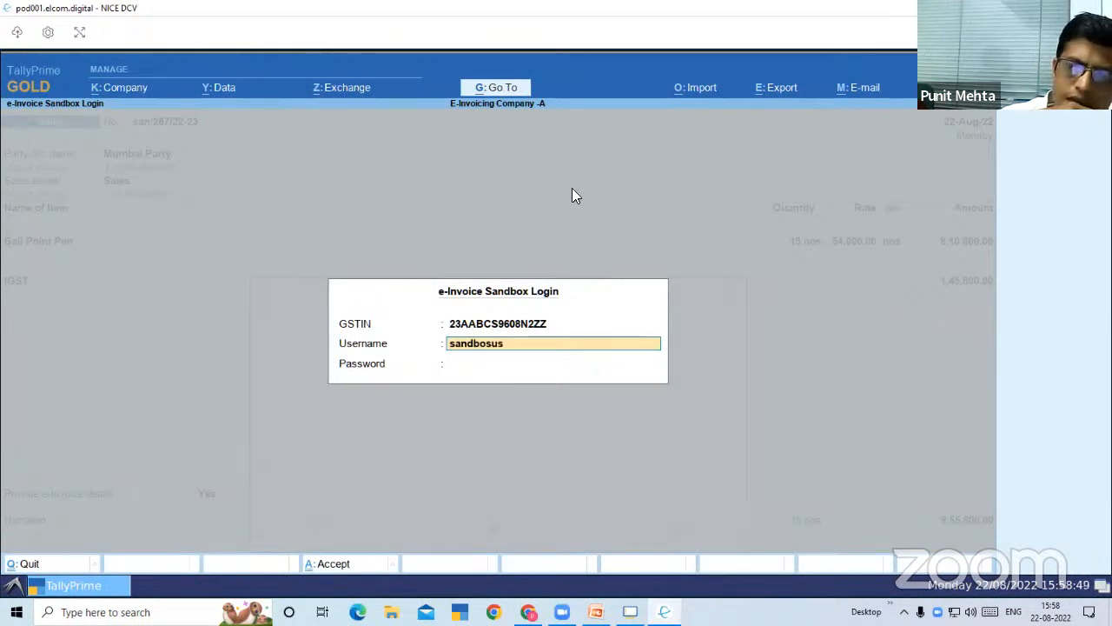
key(Return)
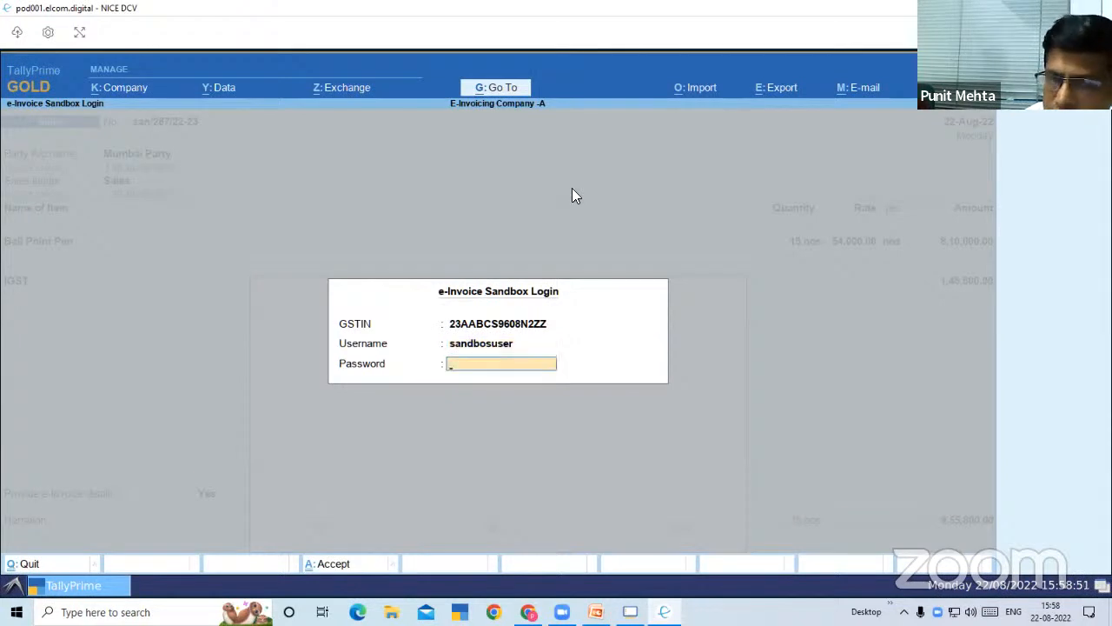
Correct the e-Invoice sandbox username to sandboxuser
key(BackSpace)
key(BackSpace)
key(BackSpace)
key(BackSpace)
key(BackSpace)
key(BackSpace)
text(x)
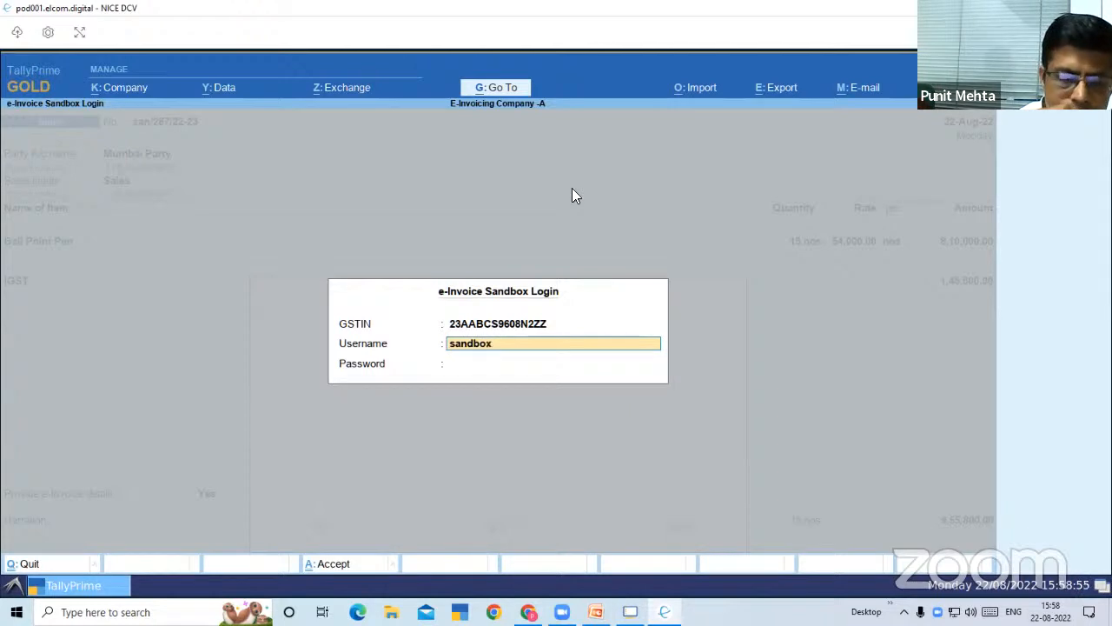
text(user)
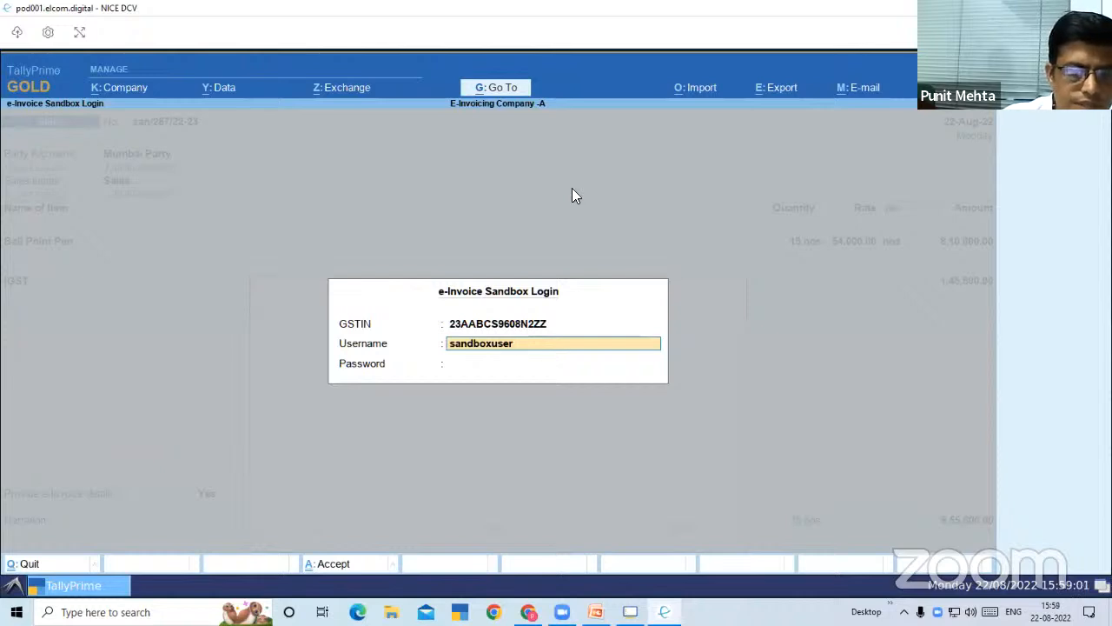
key(Return)
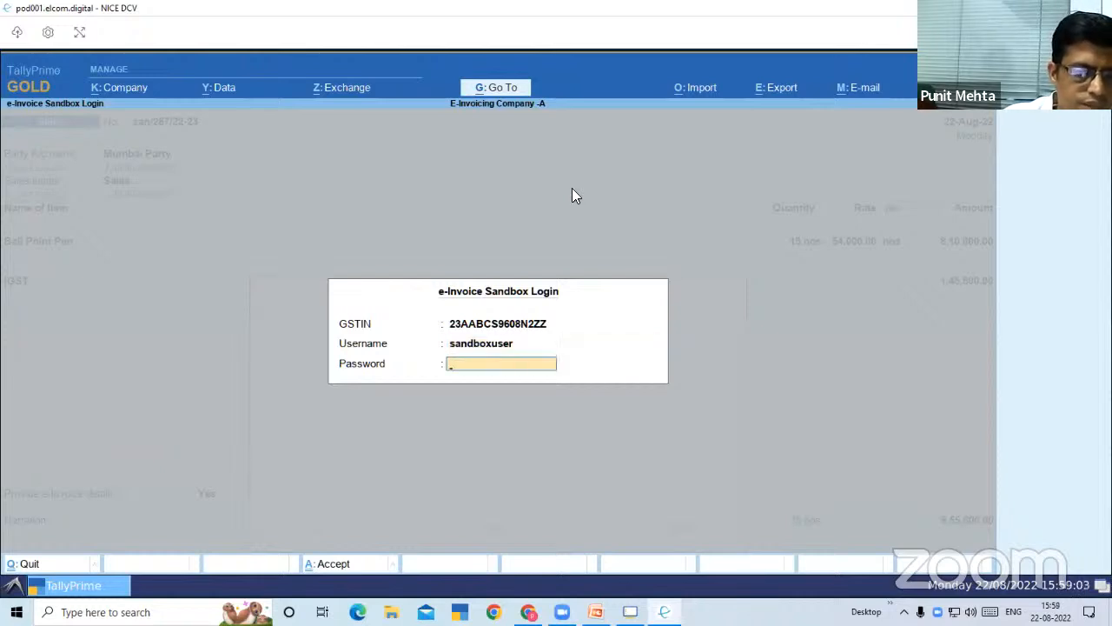
Enter the sandbox account password, log in to generate the e-Invoice and dismiss the information message
text(***)
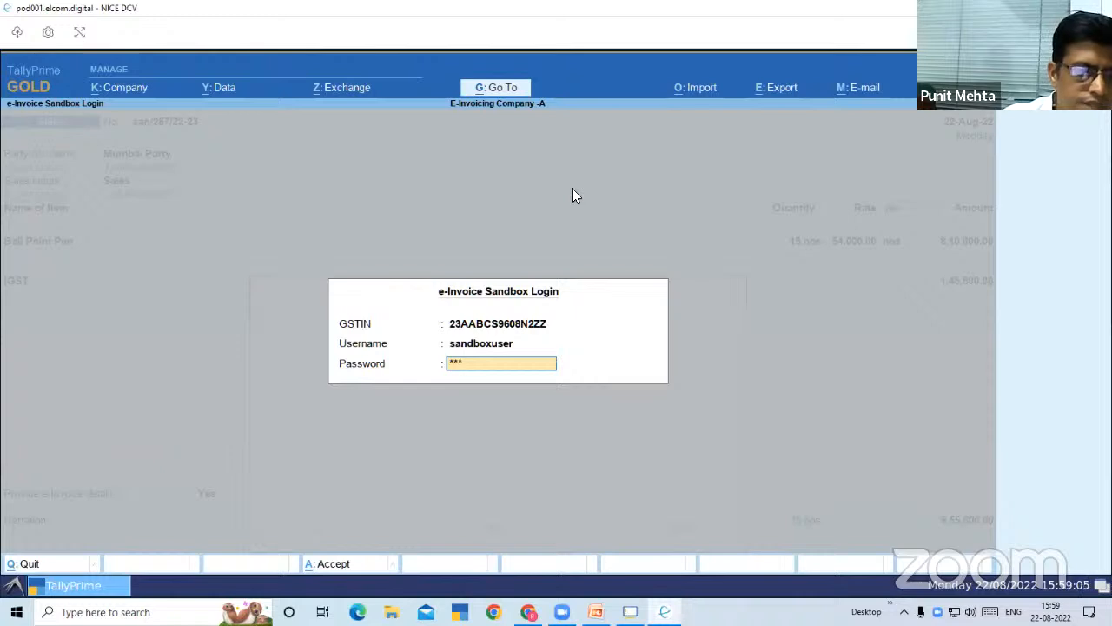
text(**)
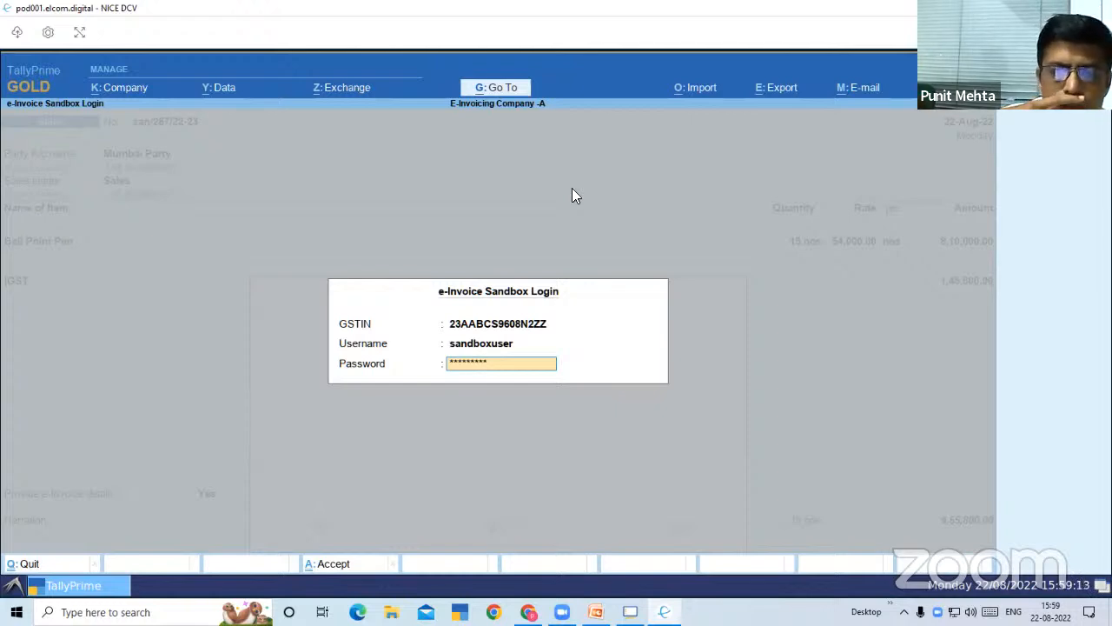
key(Return)
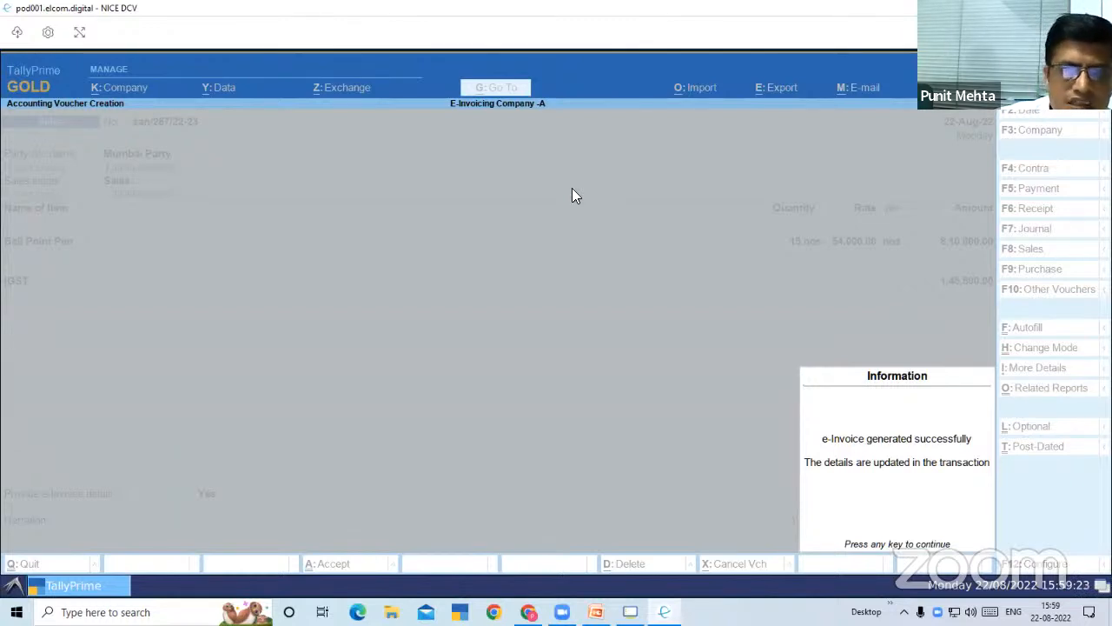
key(Return)
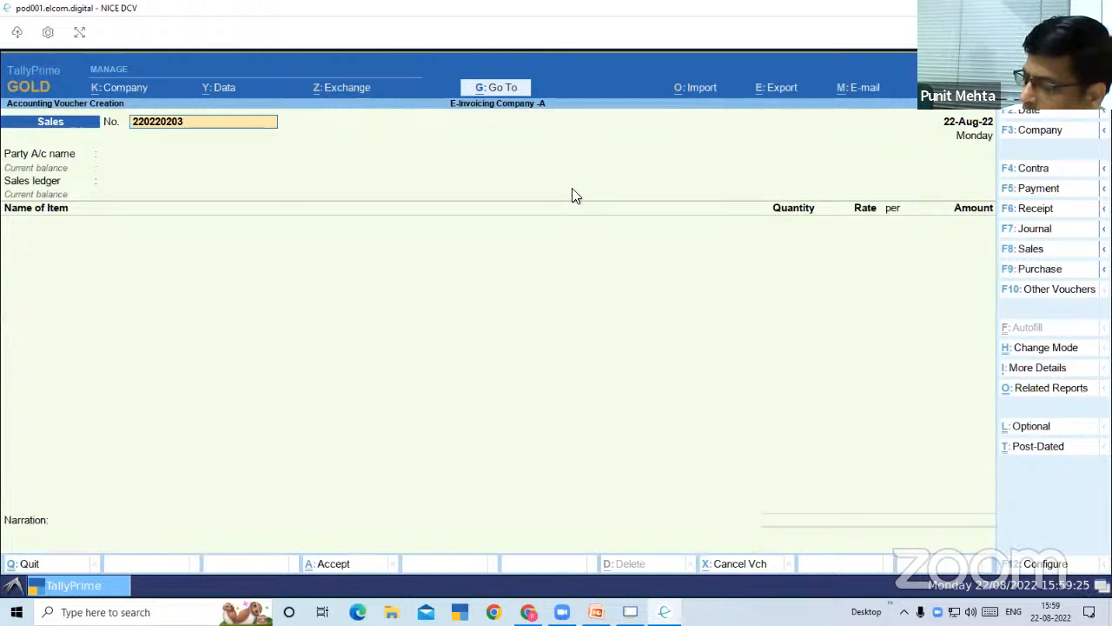
Reopen the saved sales voucher and examine its enlarged Tax Invoice print preview, from the IRN and QR code to the tax summary
key(Page_Up)
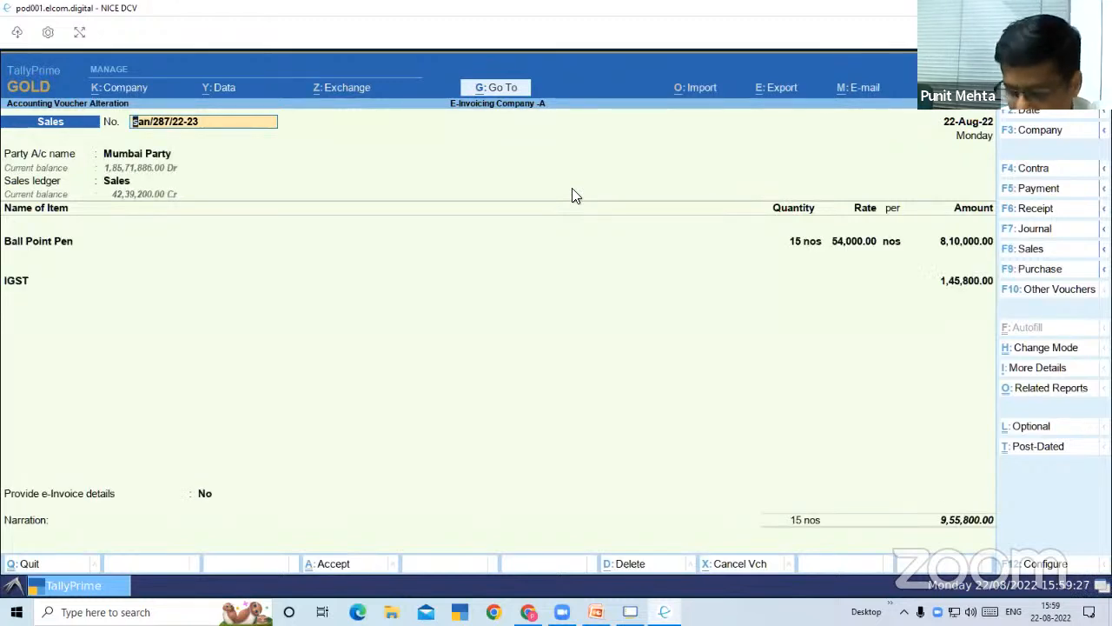
key(alt+p)
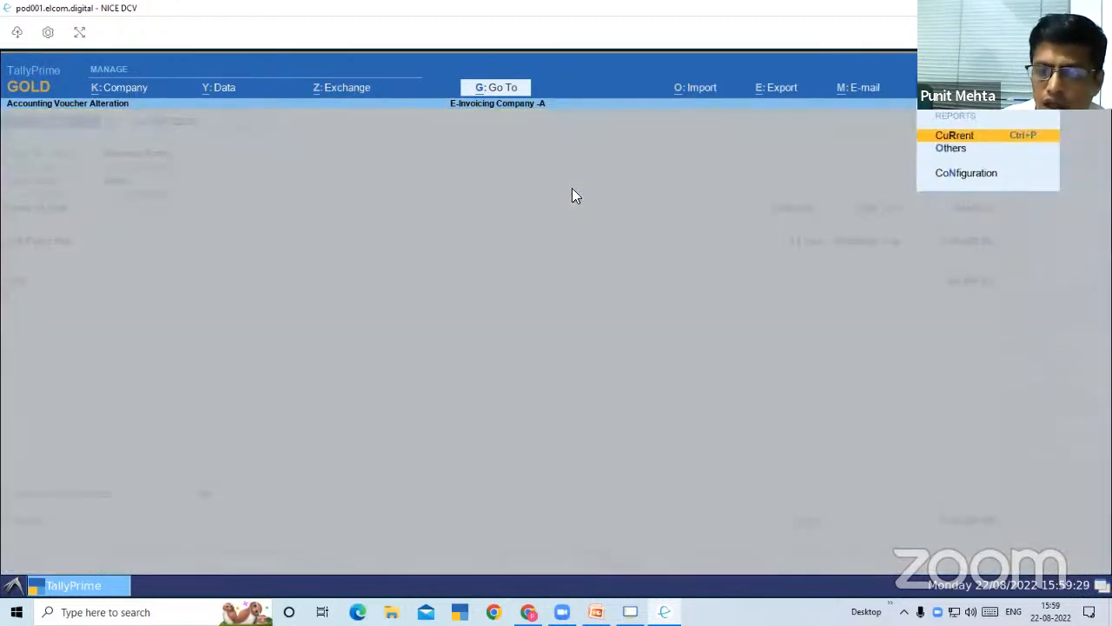
key(Return)
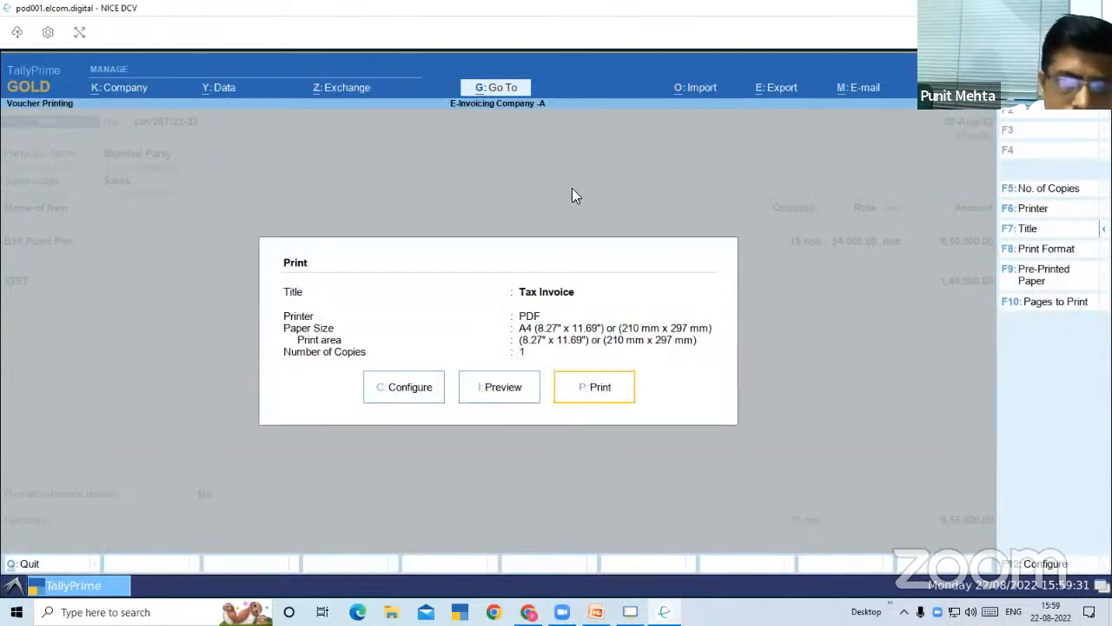
click(521, 390)
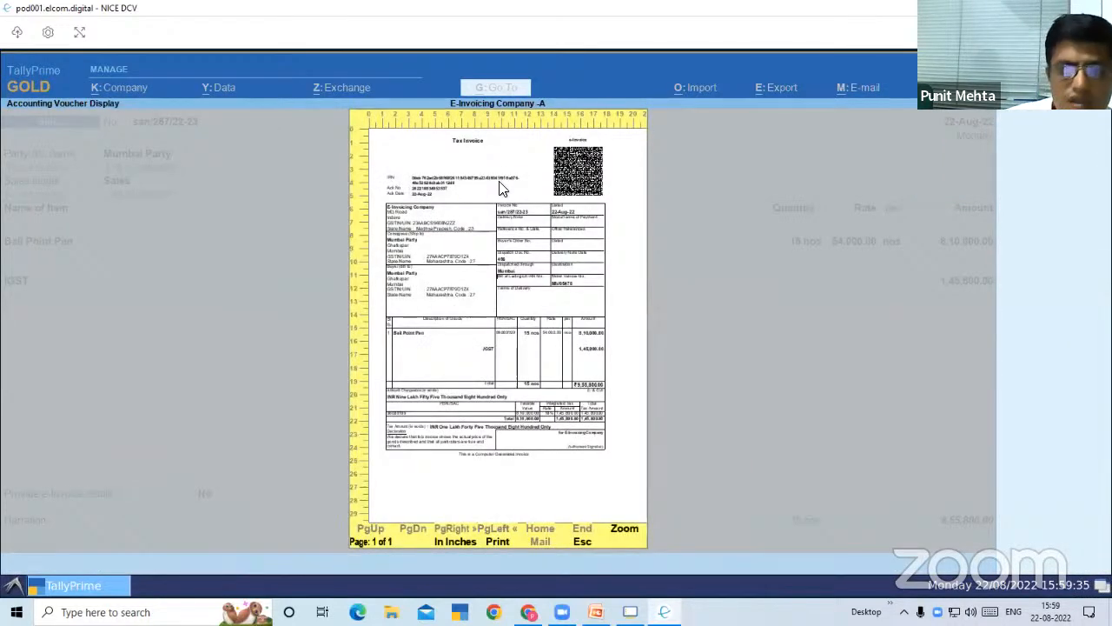
click(501, 188)
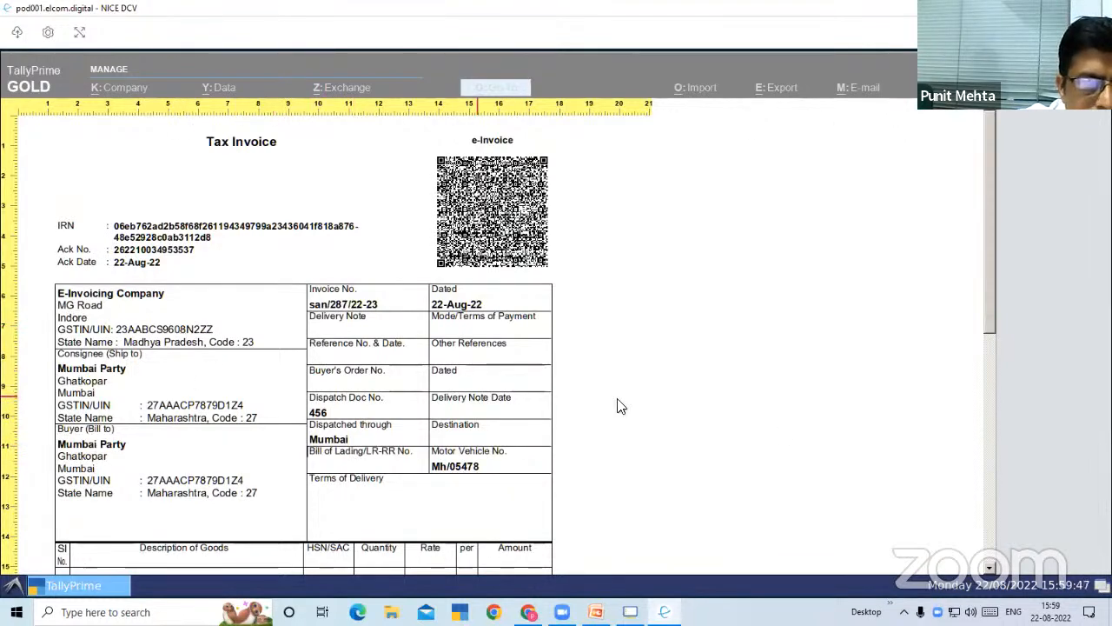
scroll(682, 447, down, 2)
scroll(682, 447, down, 8)
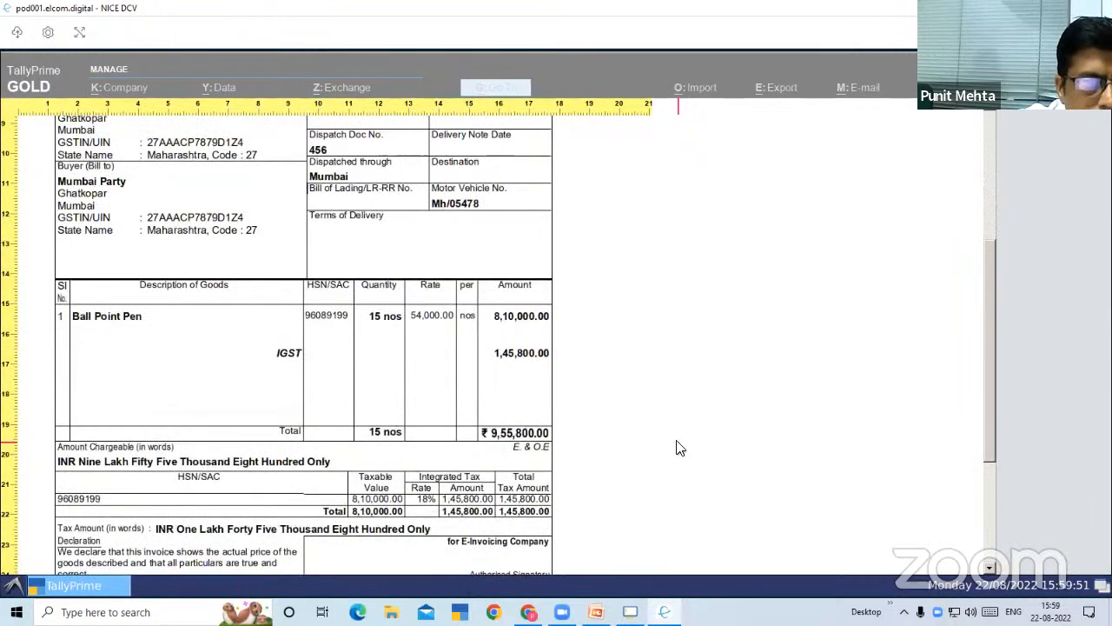
scroll(678, 424, up, 8)
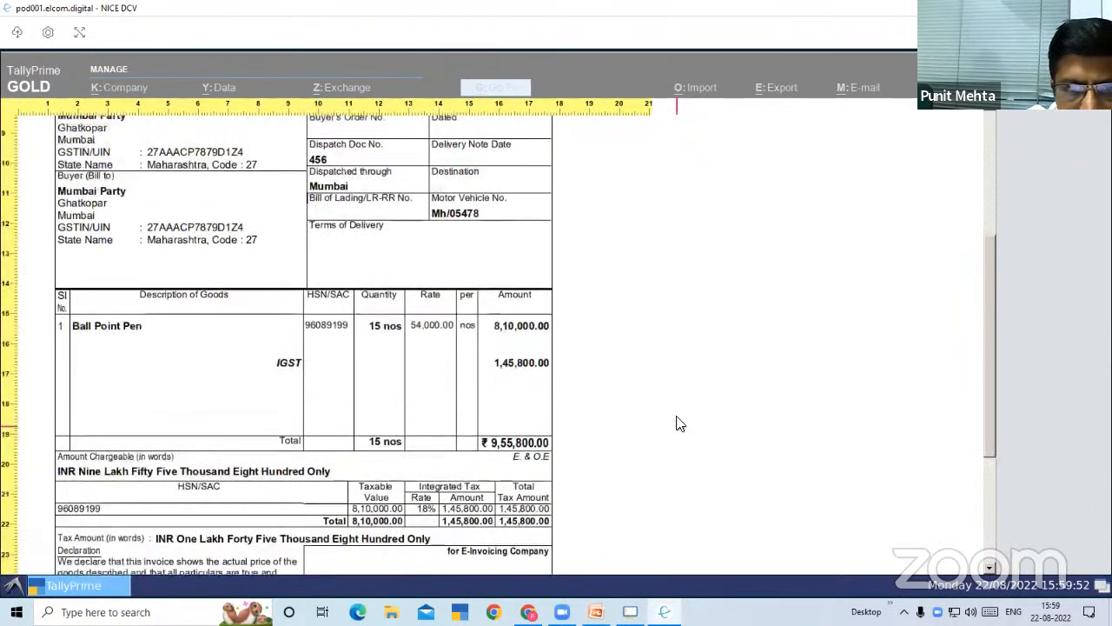
Close the Tax Invoice preview and the sales voucher, and return to the Gateway of Tally
scroll(677, 424, up, 2)
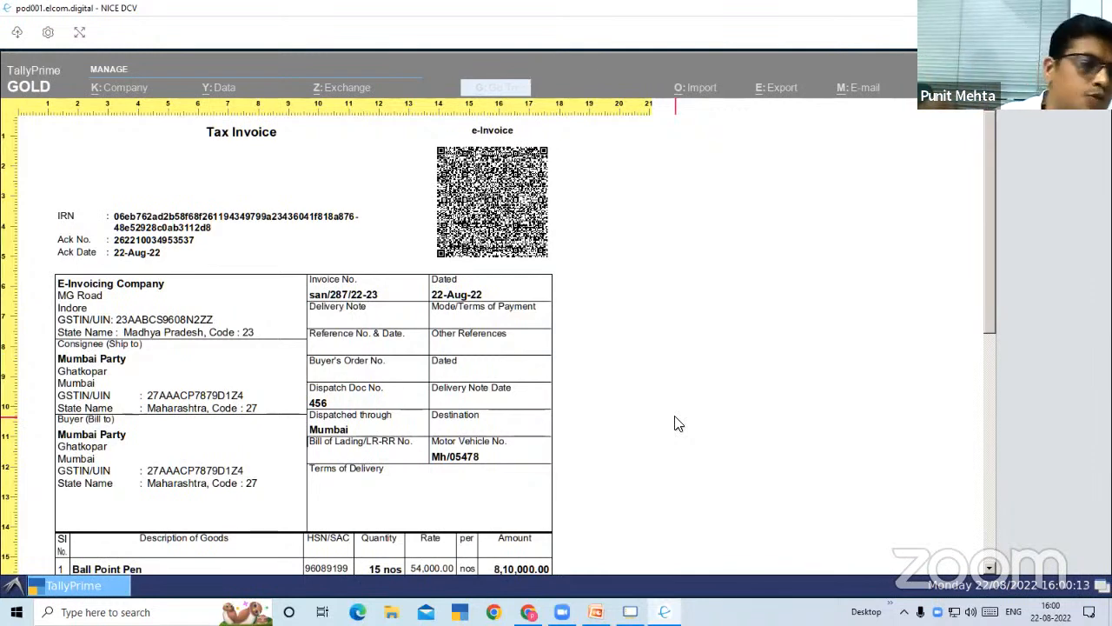
key(Escape)
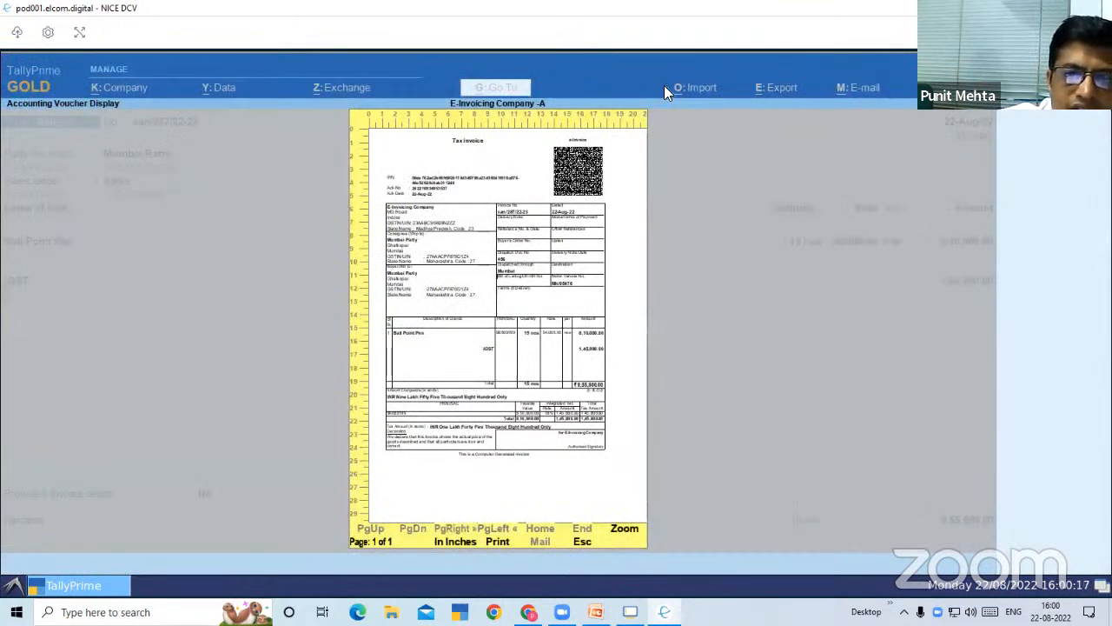
key(Escape)
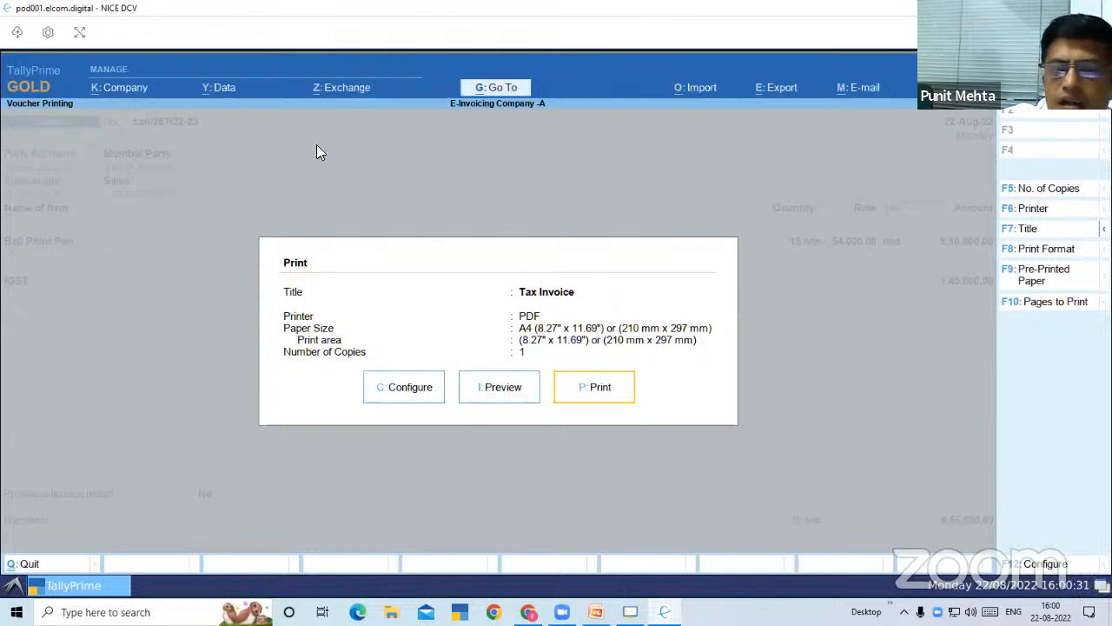
key(Escape)
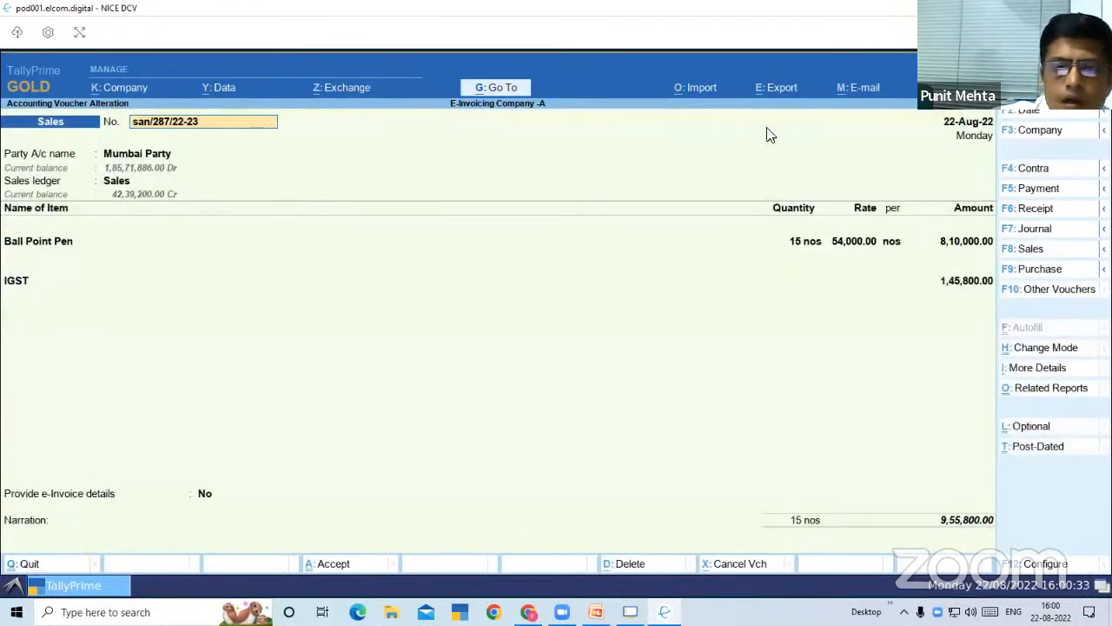
key(Escape)
key(Return)
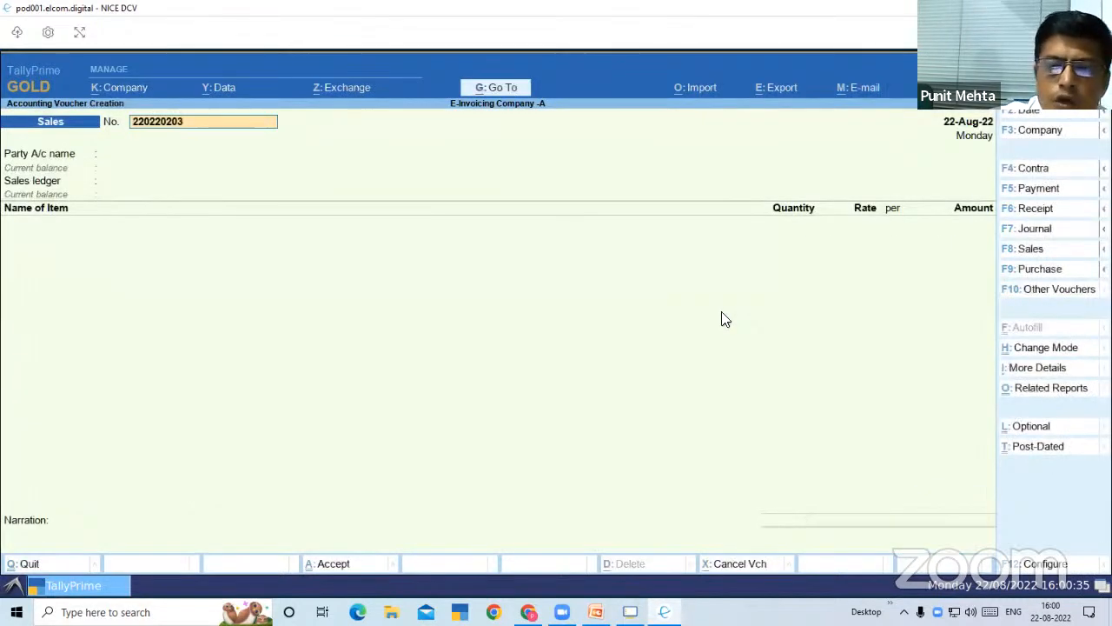
key(BackSpace)
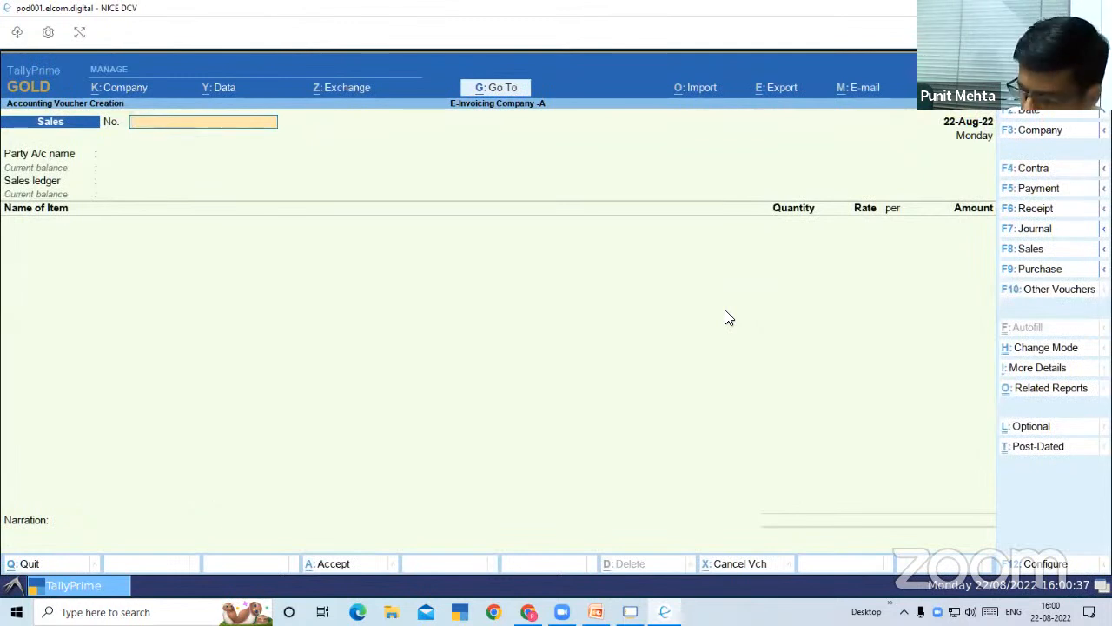
key(Escape)
key(Return)
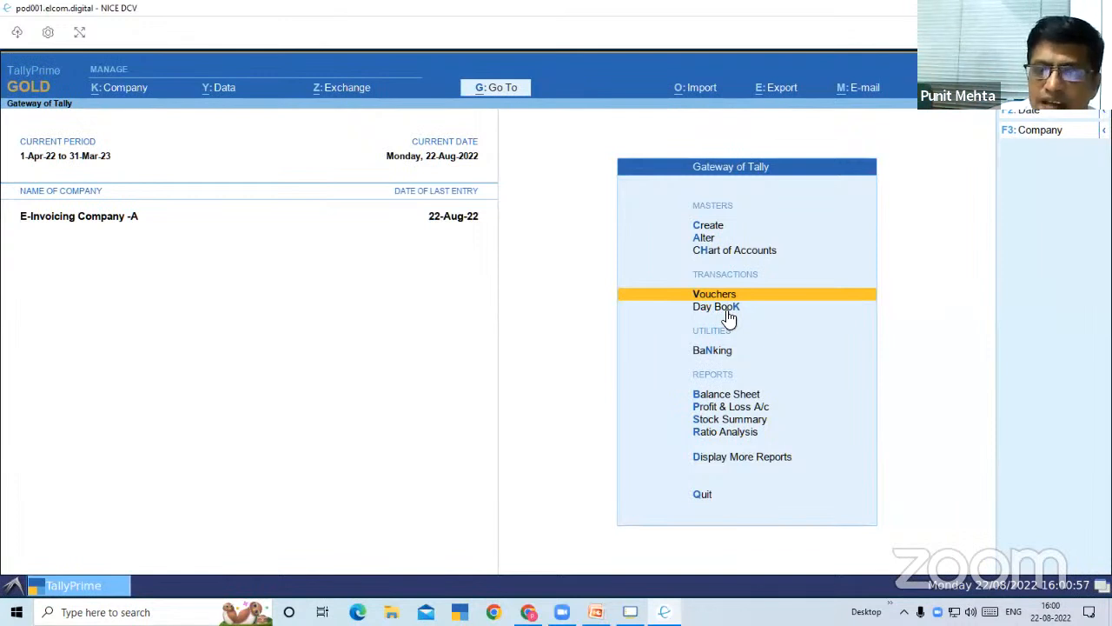
Open the company features of E-Invoicing Company -A and go through to its GST details, keeping the GST registration values
key(F11)
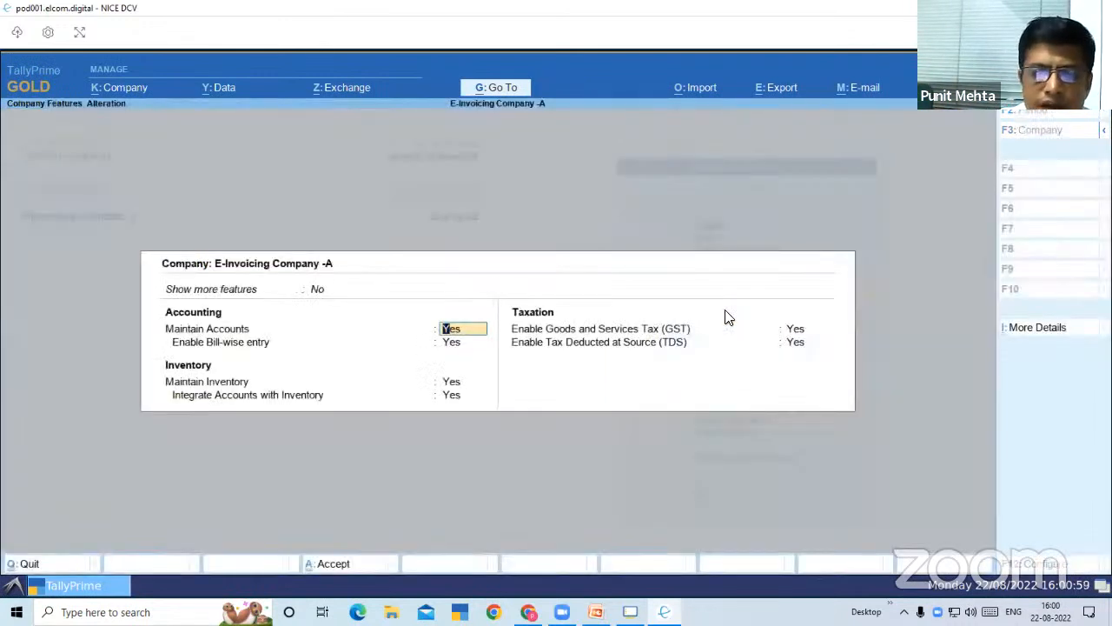
key(Return)
key(Return)
key(Return)
key(Return)
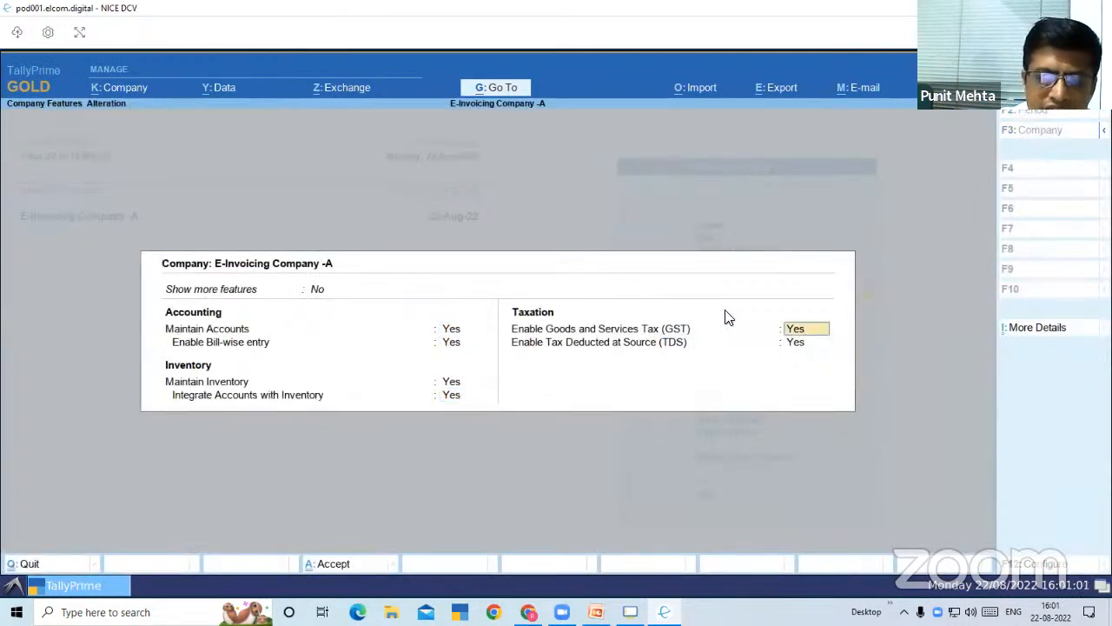
key(Return)
Review the GST details' invoice features: e-Invoicing applicability, applicable-from date, bill-from place and default e-Invoice report period
key(Return)
key(Return)
key(Return)
key(Return)
key(Return)
key(Return)
key(Return)
key(Return)
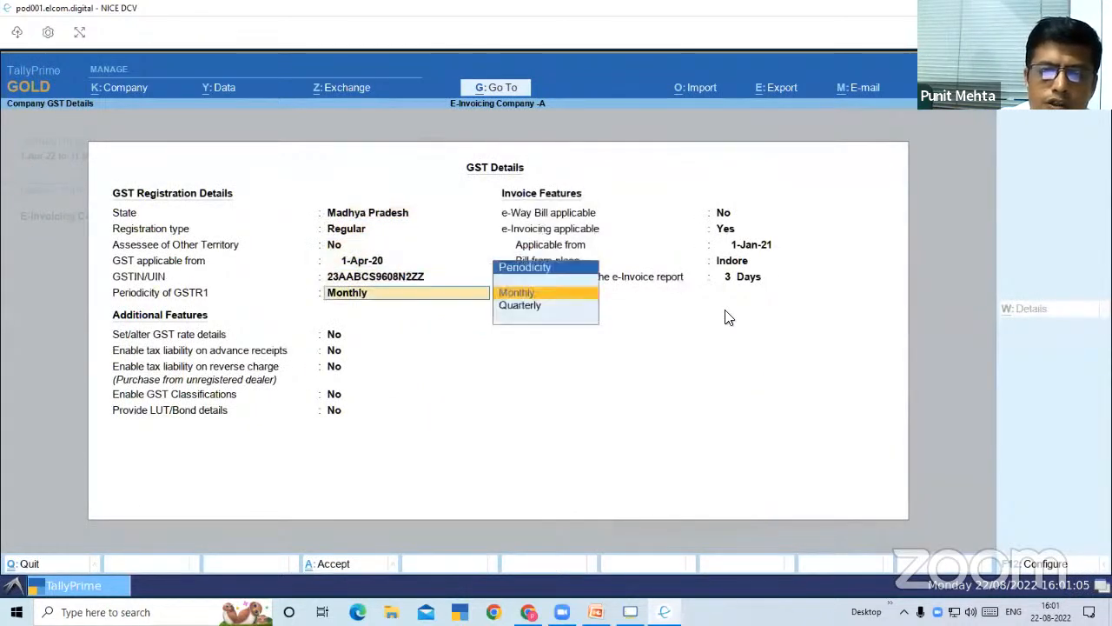
key(Return)
key(Return)
key(Return)
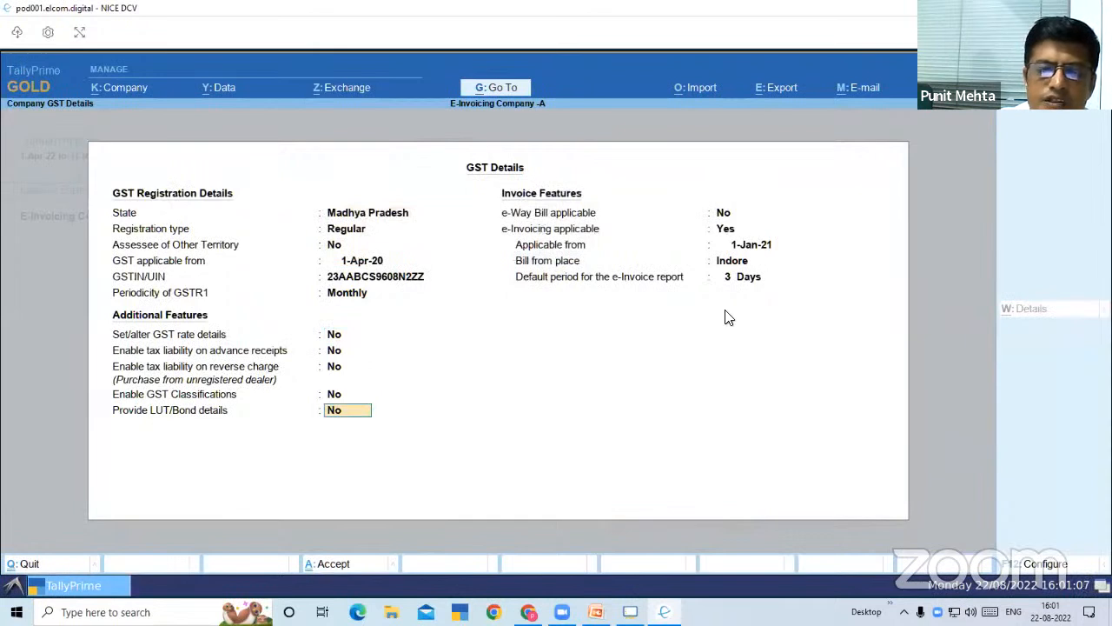
key(Return)
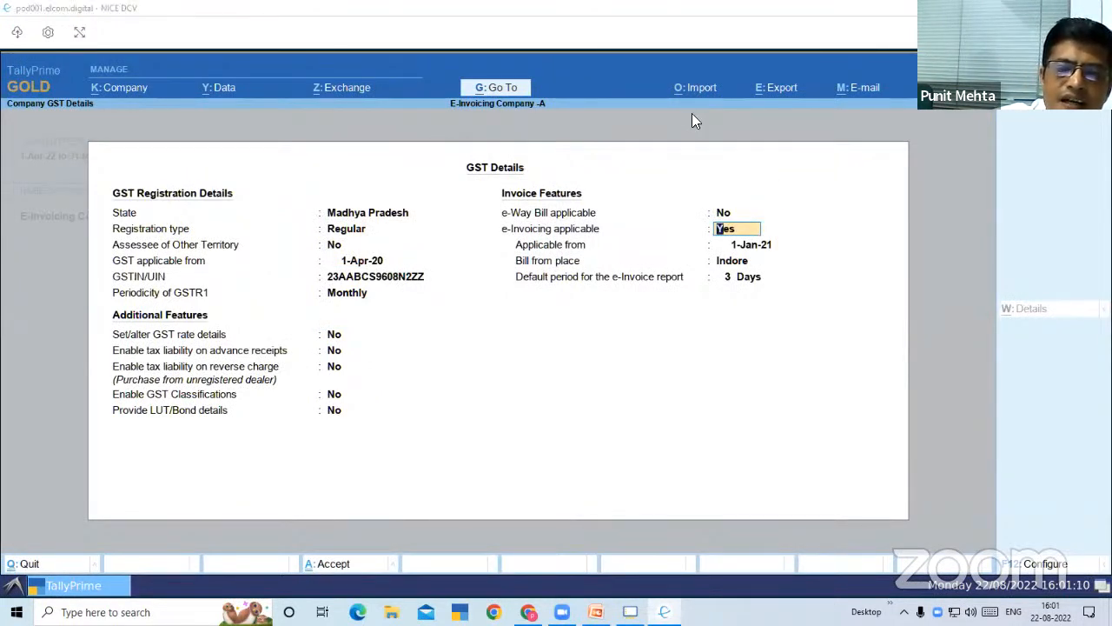
key(Return)
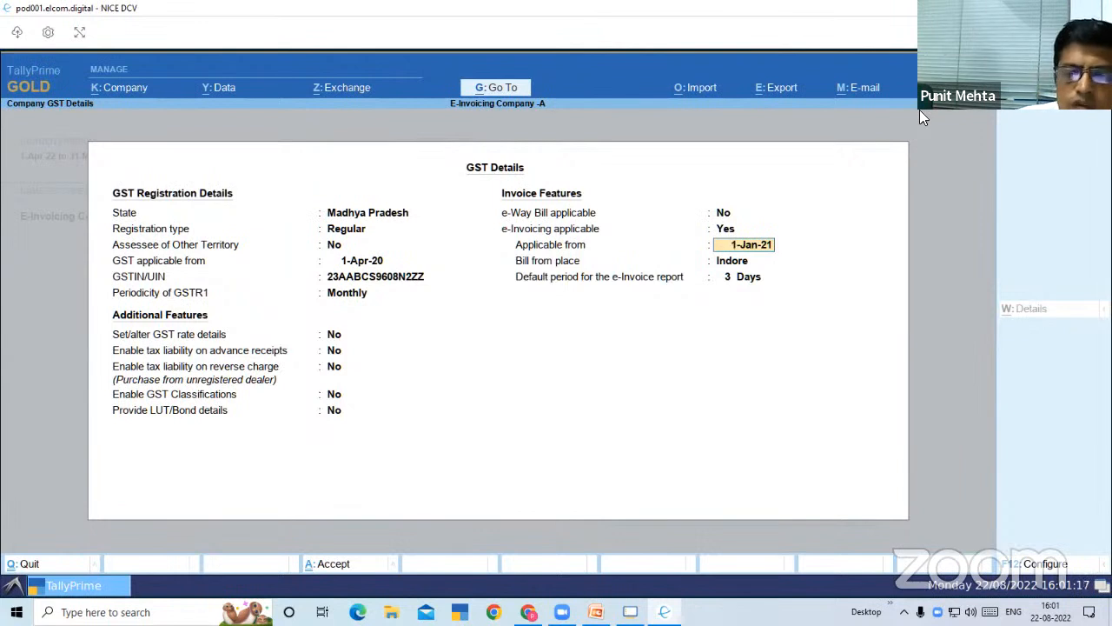
key(Return)
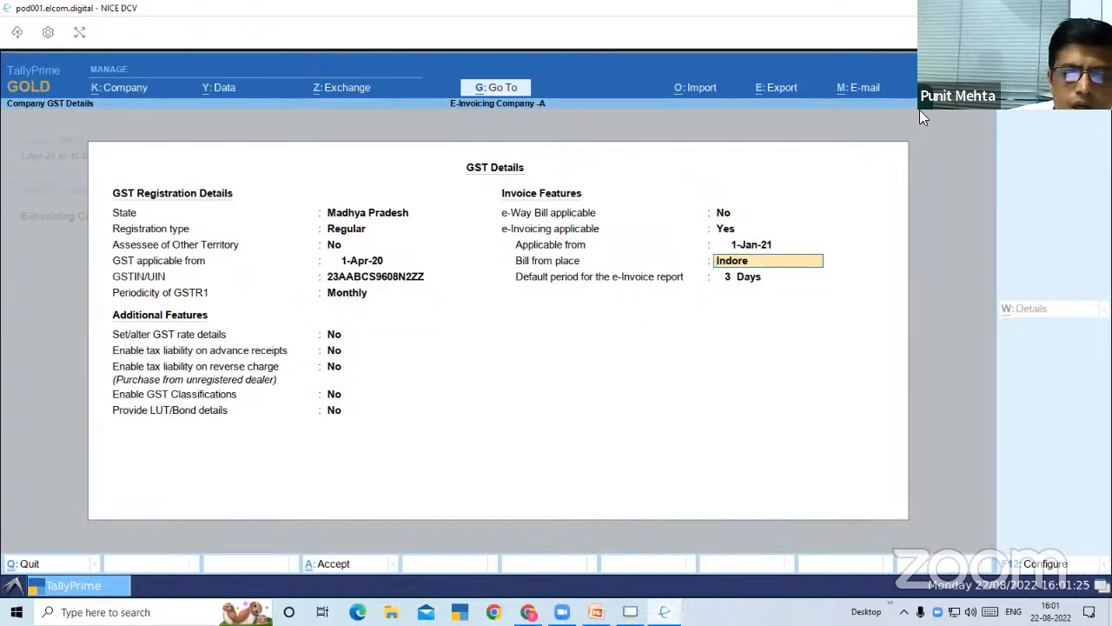
key(Return)
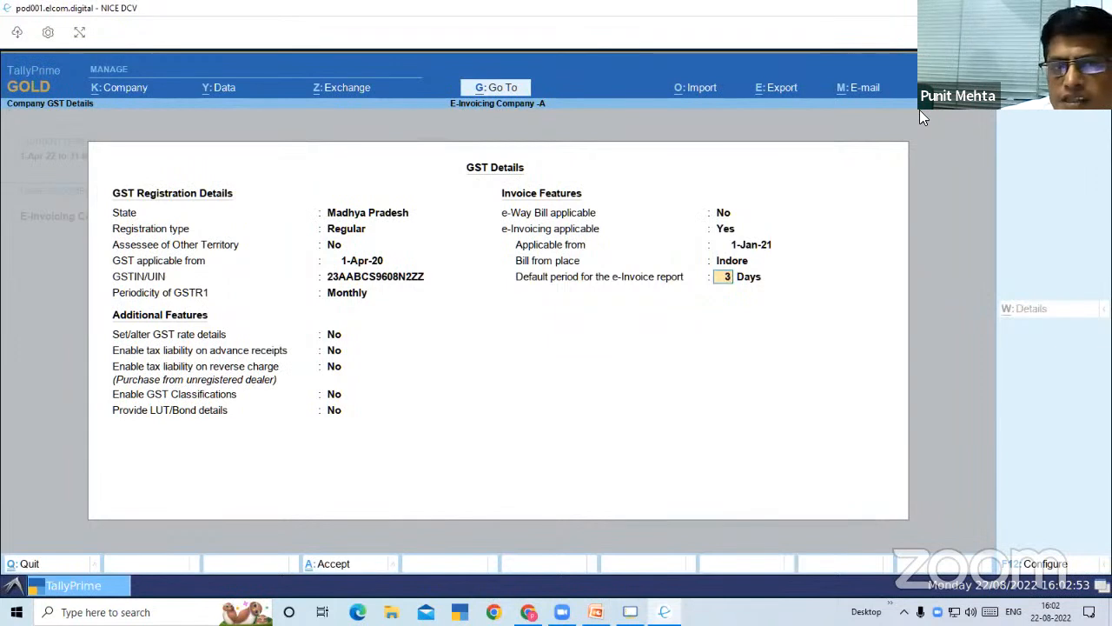
key(Return)
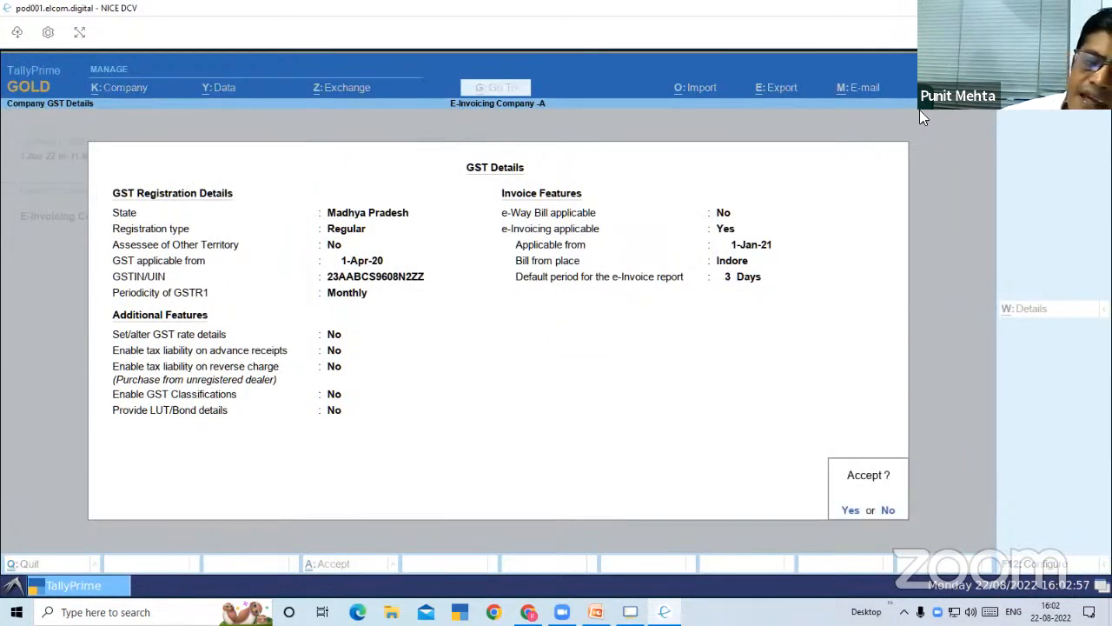
Accept the company GST details and the TDS deductor details without changes
key(Return)
key(Return)
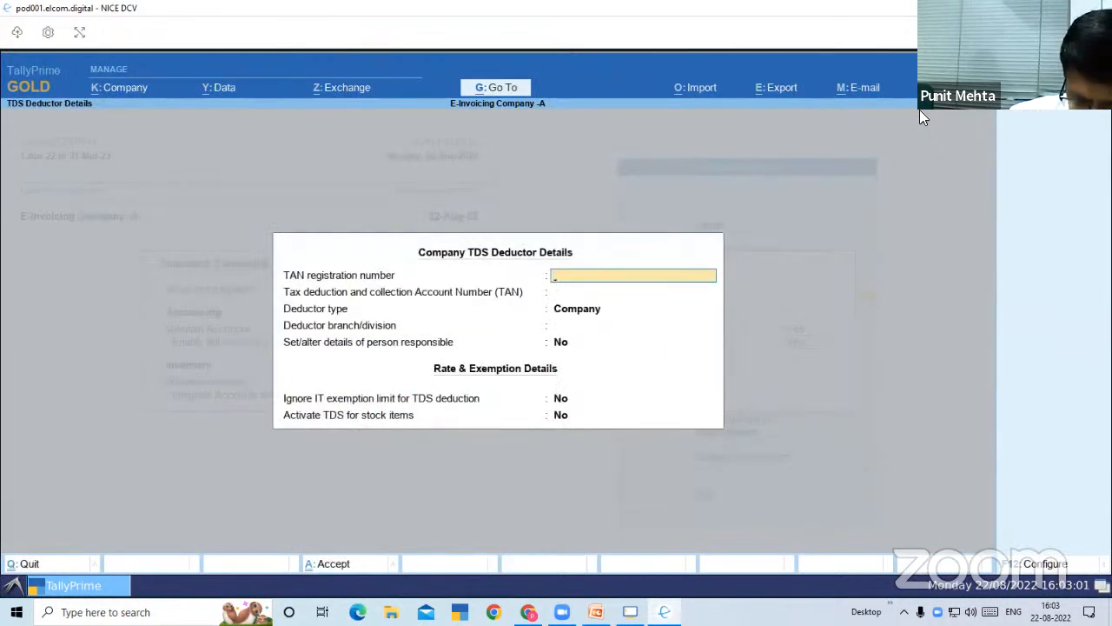
key(ctrl+a)
key(Return)
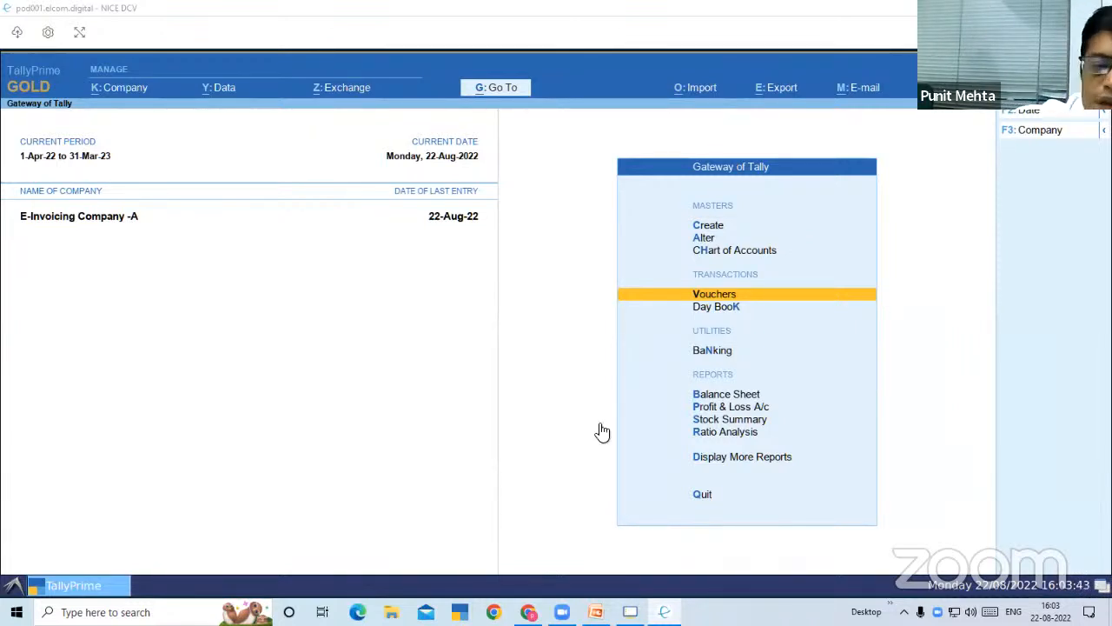
Start a new sales voucher with the voucher number san/259/22-23
click(716, 293)
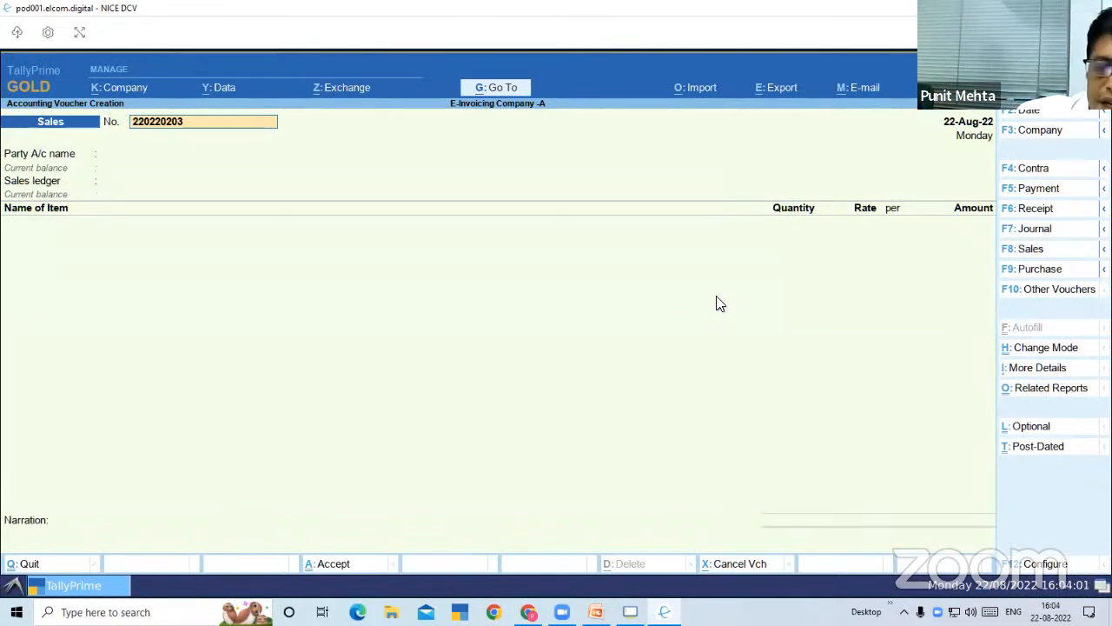
text(san/259)
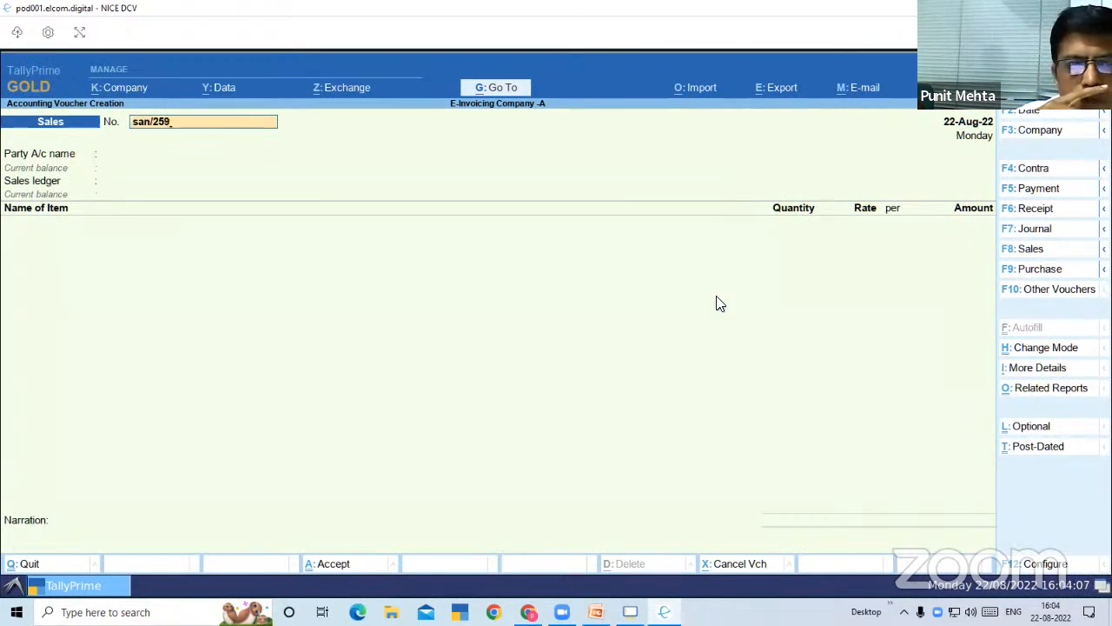
text(/22-23)
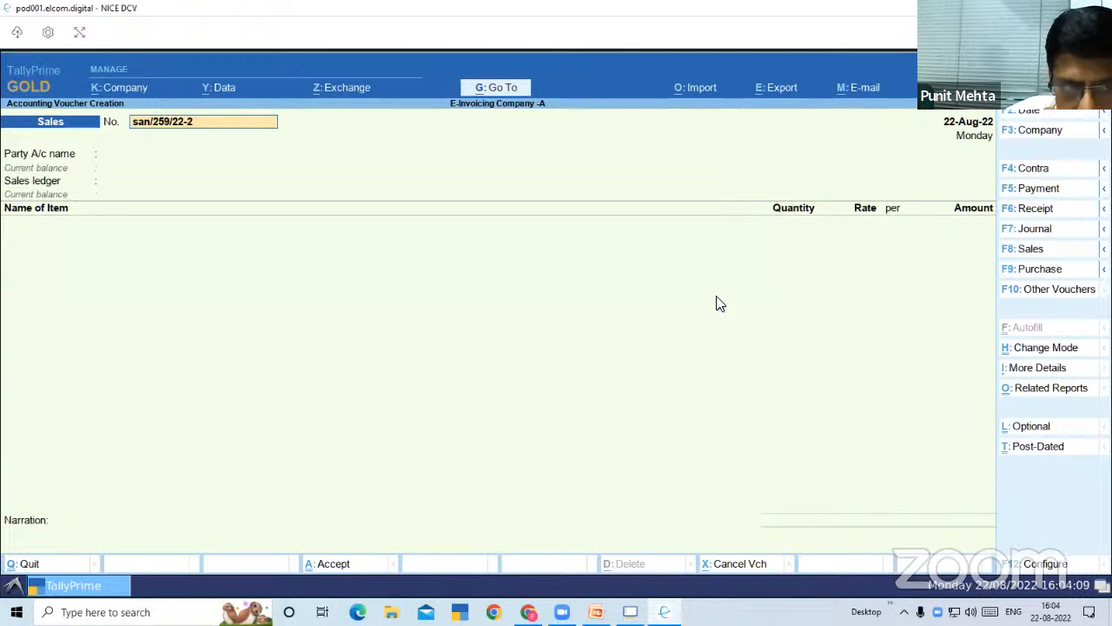
key(Return)
Choose Mp Party as the party account of the sales voucher
key(Down)
key(Down)
key(Down)
key(Down)
key(Down)
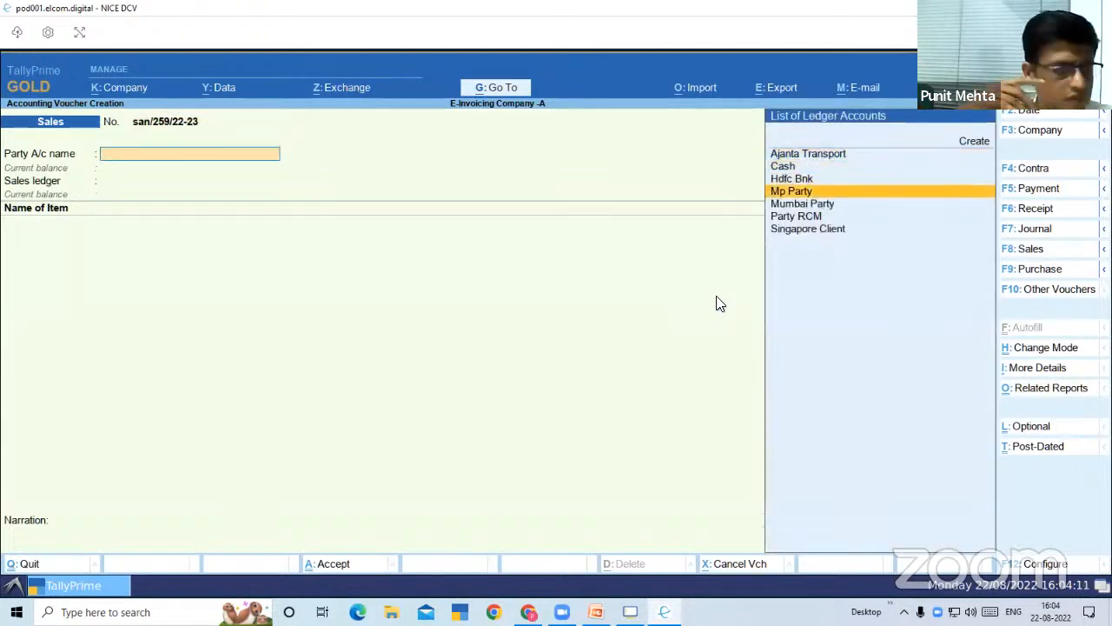
key(Up)
key(Up)
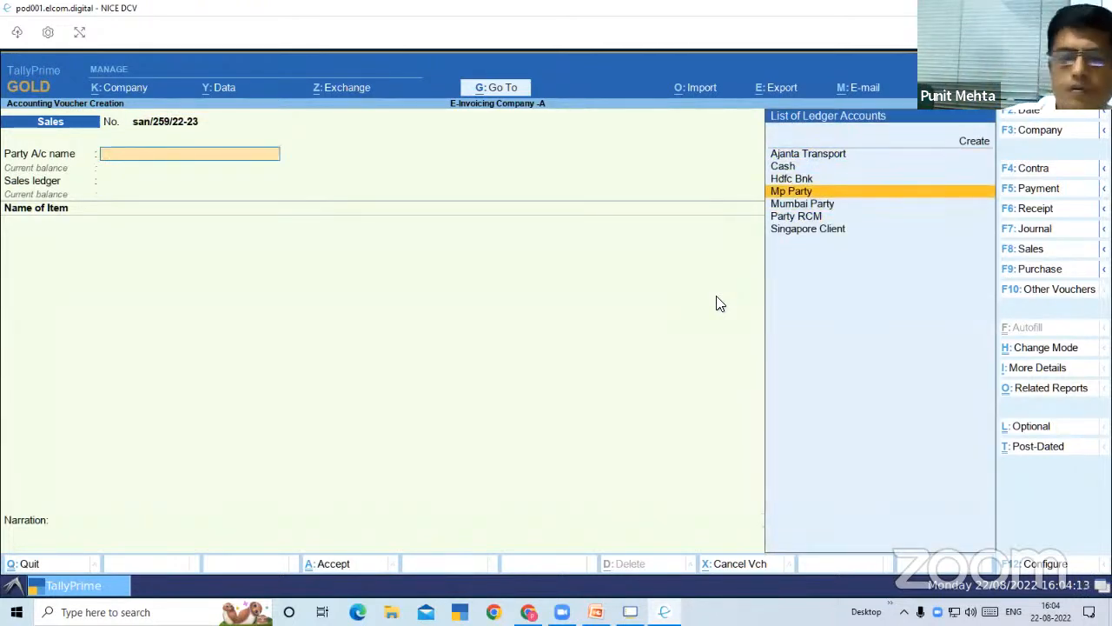
key(Return)
Accept the blank dispatch details and the default party details, and choose Sales as the sales ledger
key(Return)
key(ctrl)
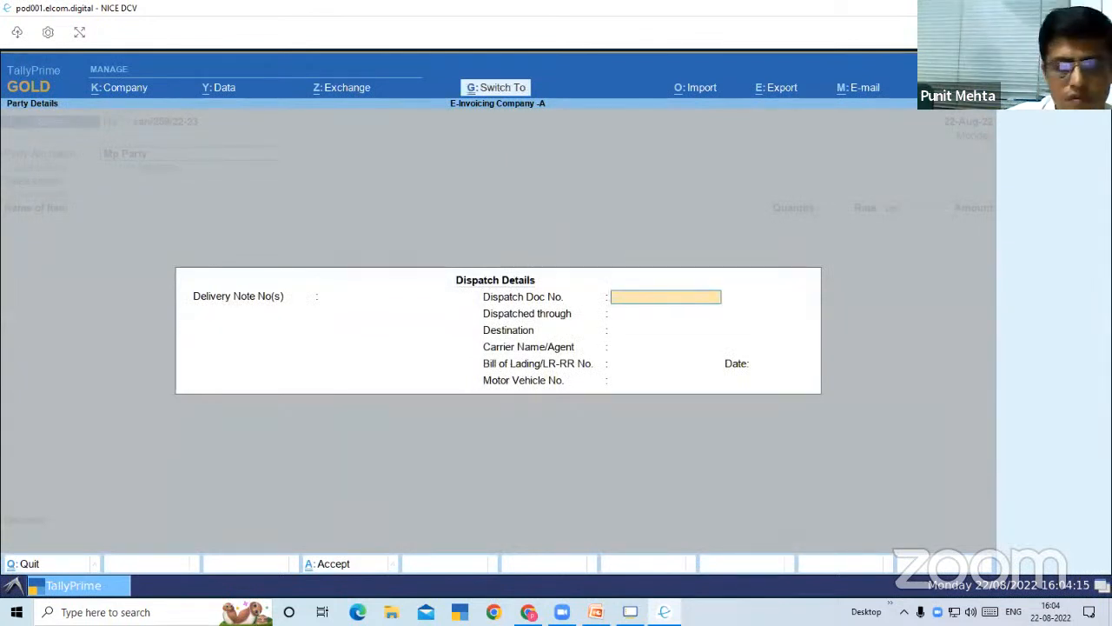
key(ctrl+a)
key(Return)
key(Return)
key(Return)
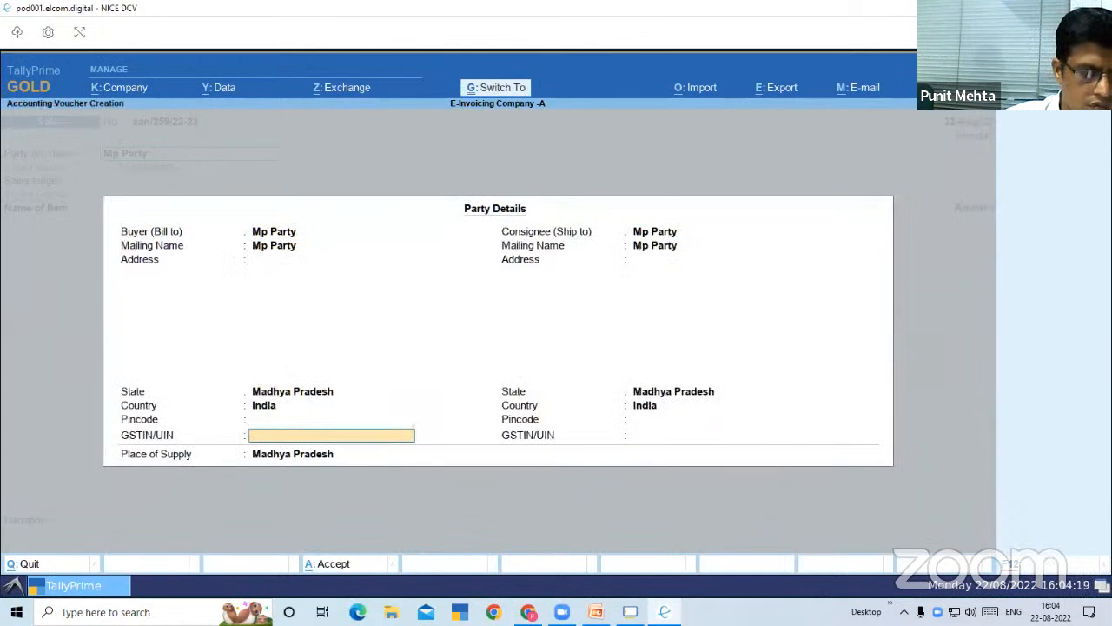
key(ctrl+a)
key(Down)
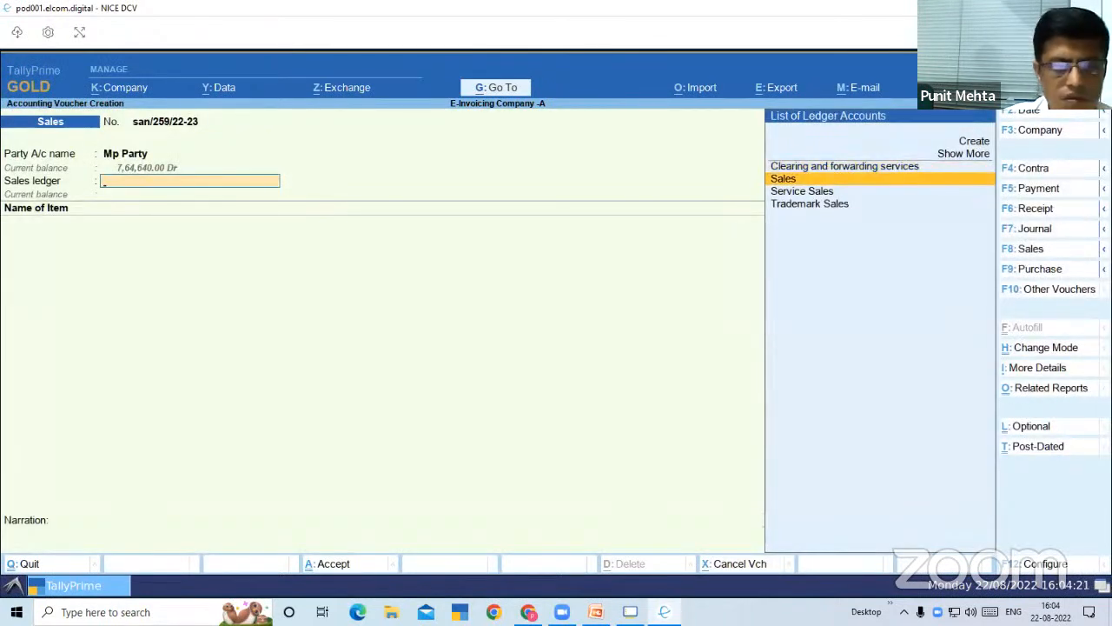
key(Return)
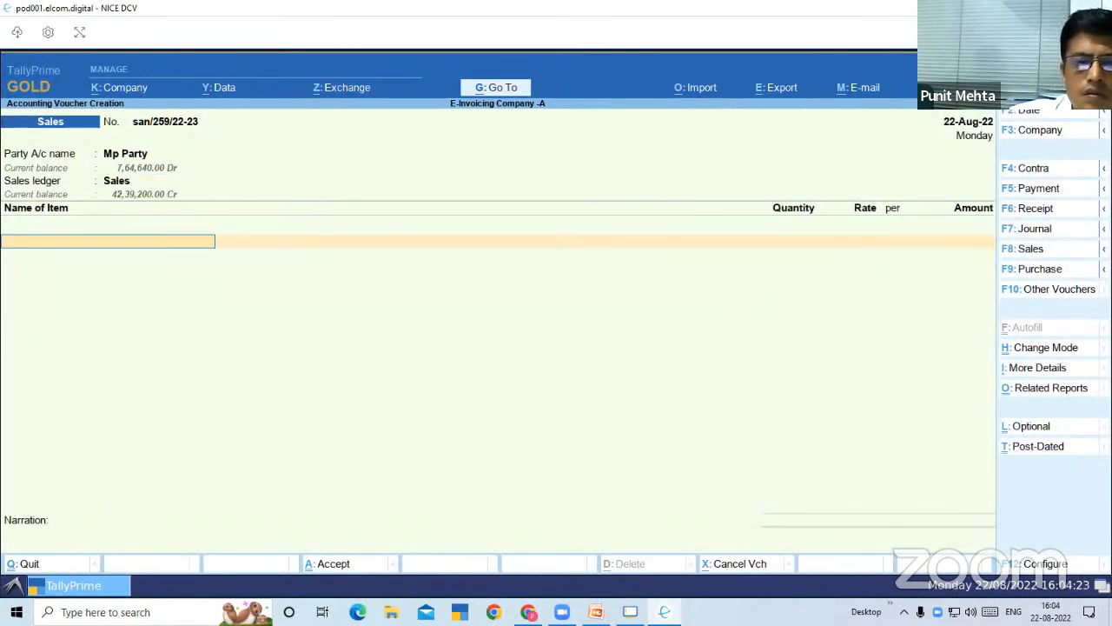
Choose Laptop as the stock item on the voucher's first item line
key(Down)
key(Down)
key(Down)
key(Down)
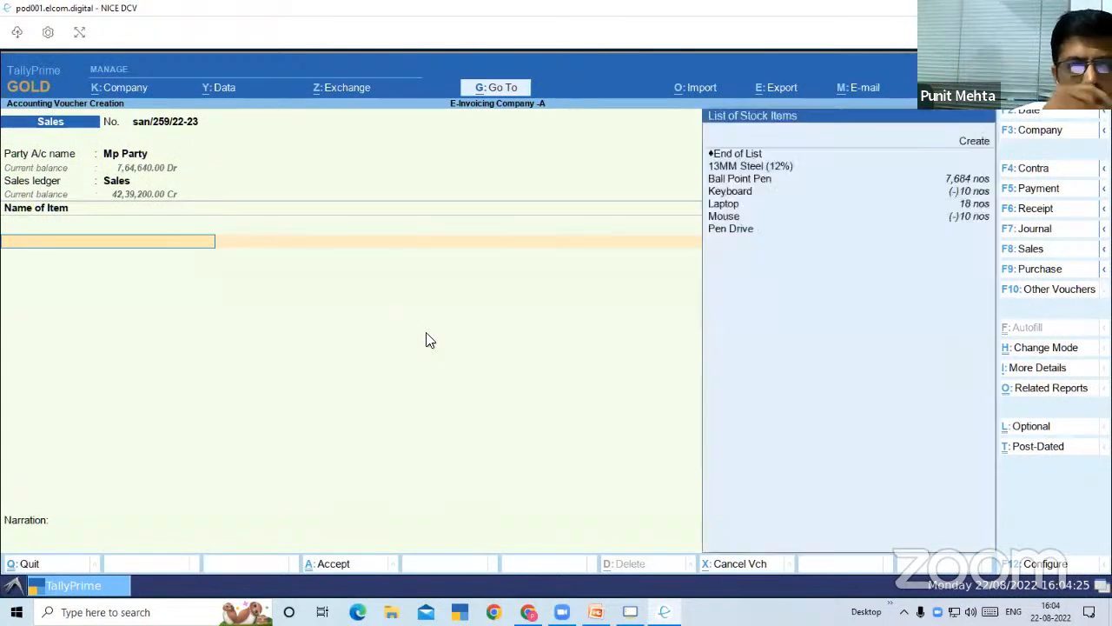
key(Down)
key(Down)
key(Down)
key(Down)
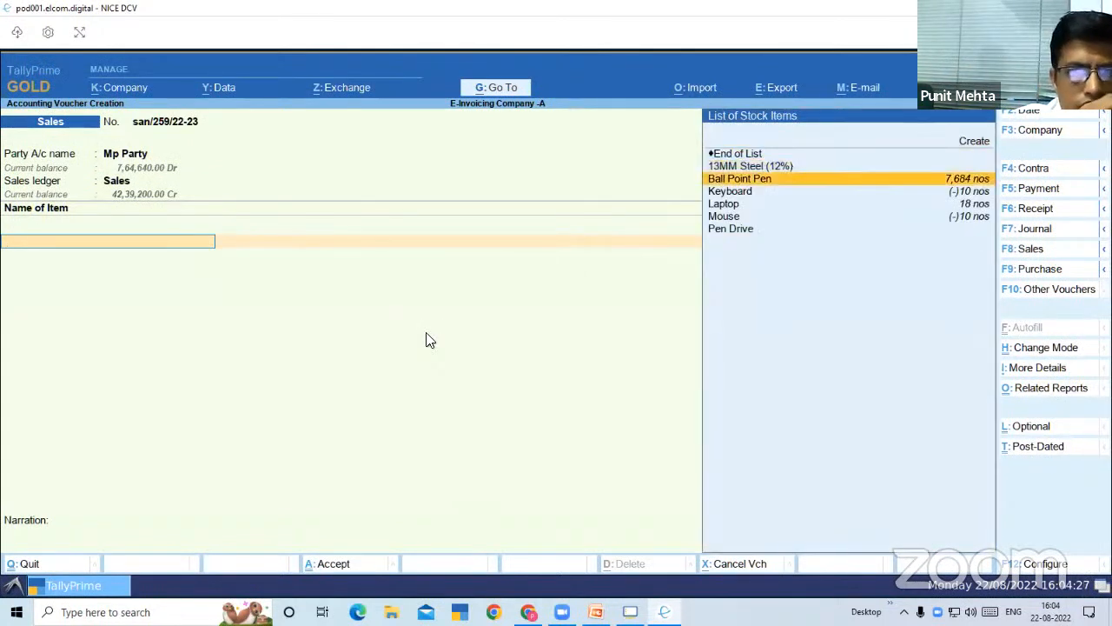
key(Up)
key(Return)
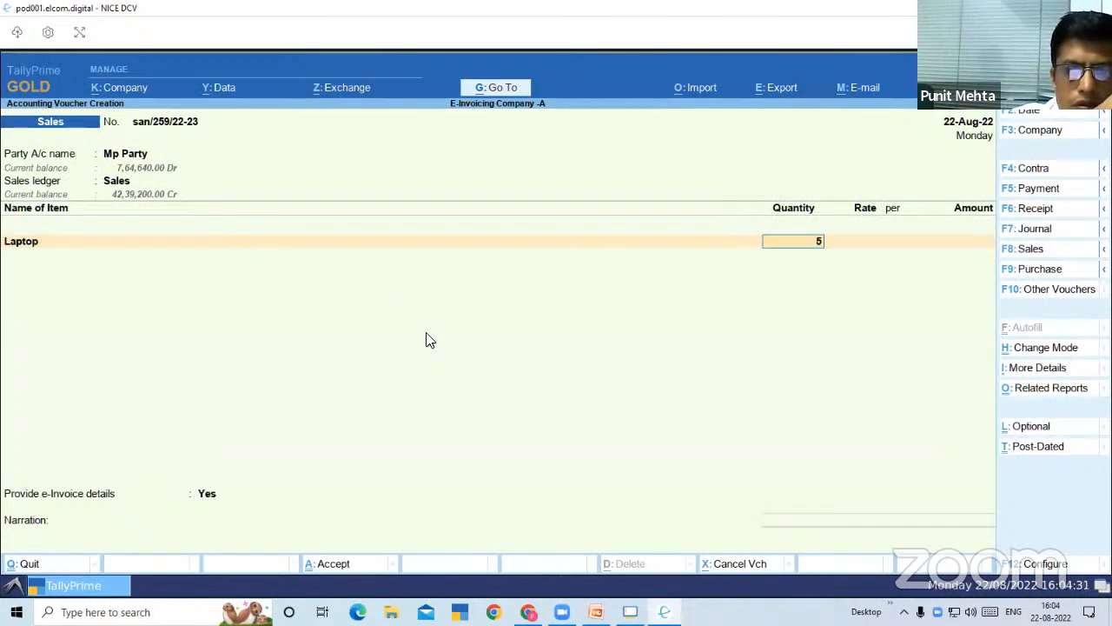
Enter a quantity of 5 nos at a rate of 53,000 for the Laptop and finish the item list
text(5)
key(Return)
key(Return)
key(Return)
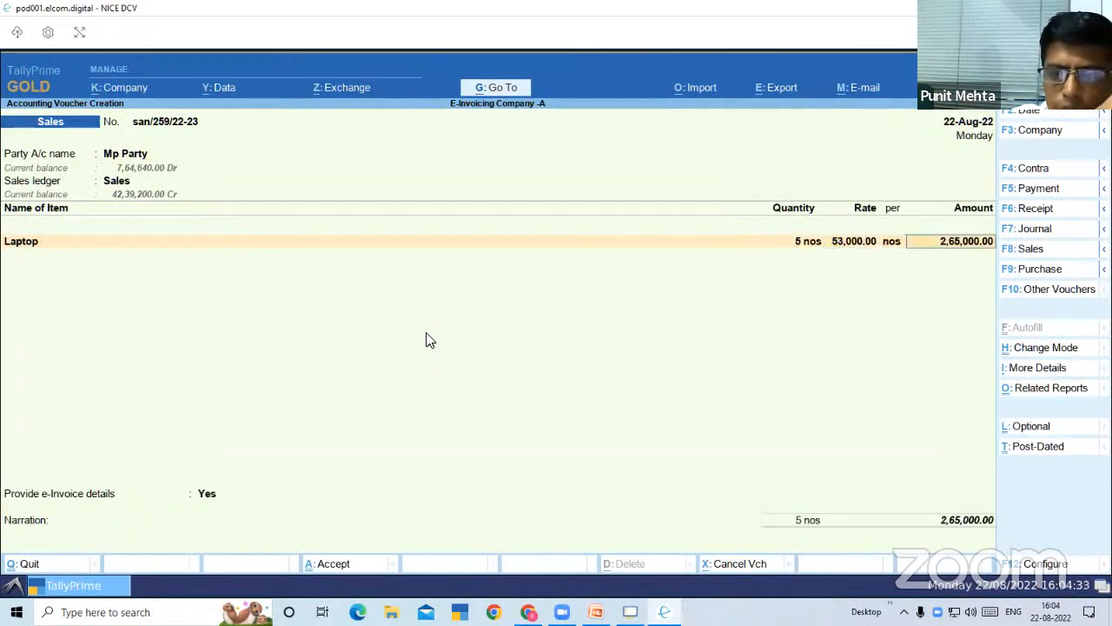
key(Return)
key(Return)
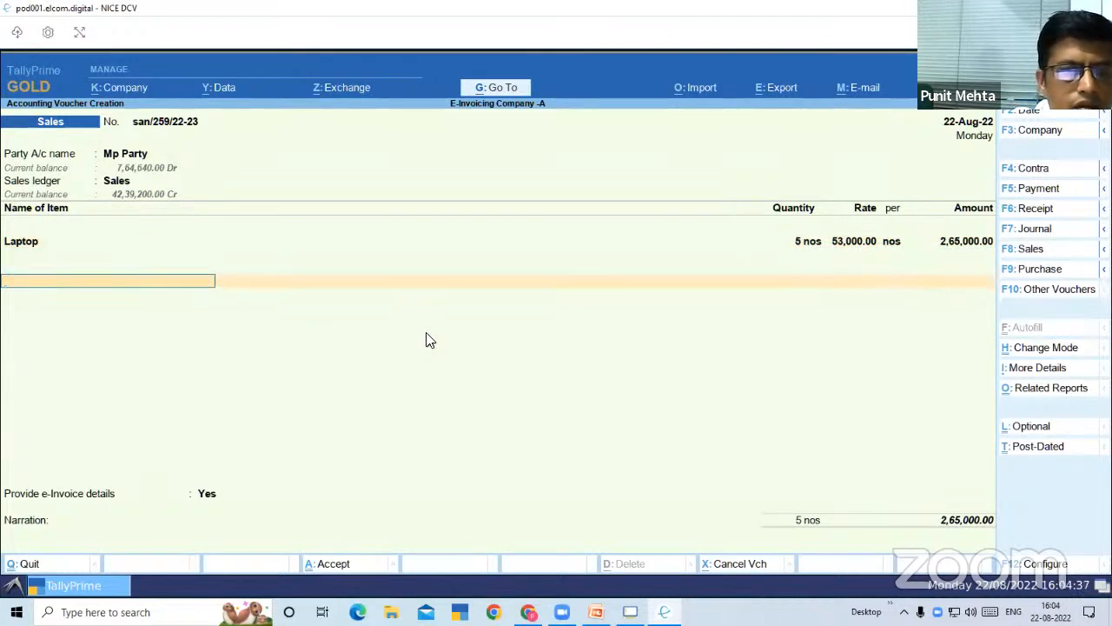
Add the Cgst and Sgst ledgers below the Laptop item and finish the ledger list
text(C)
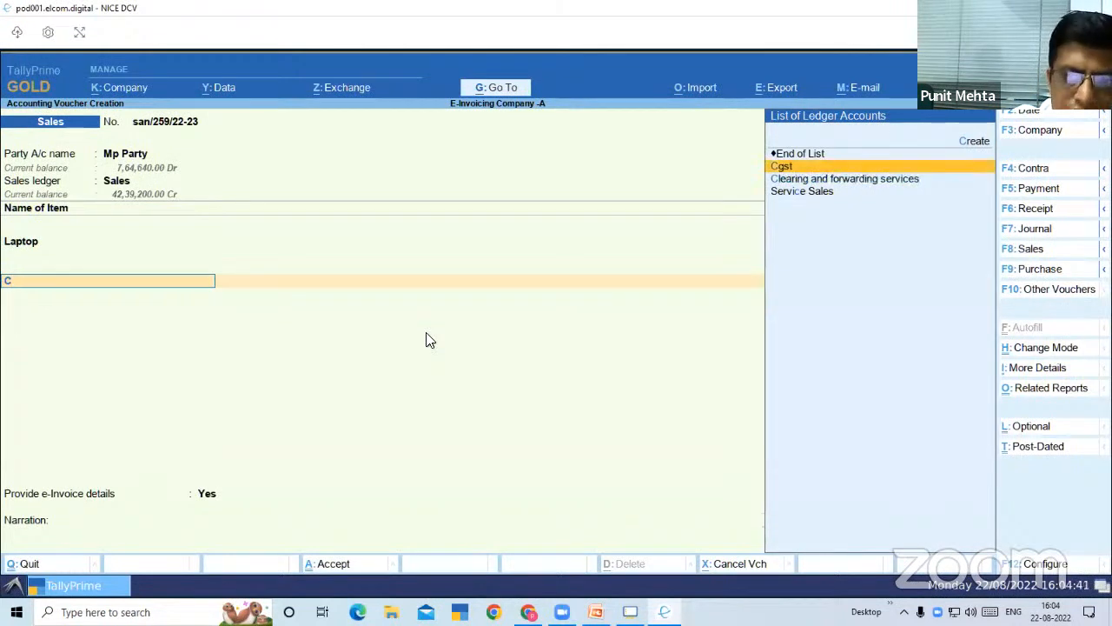
key(Return)
key(Return)
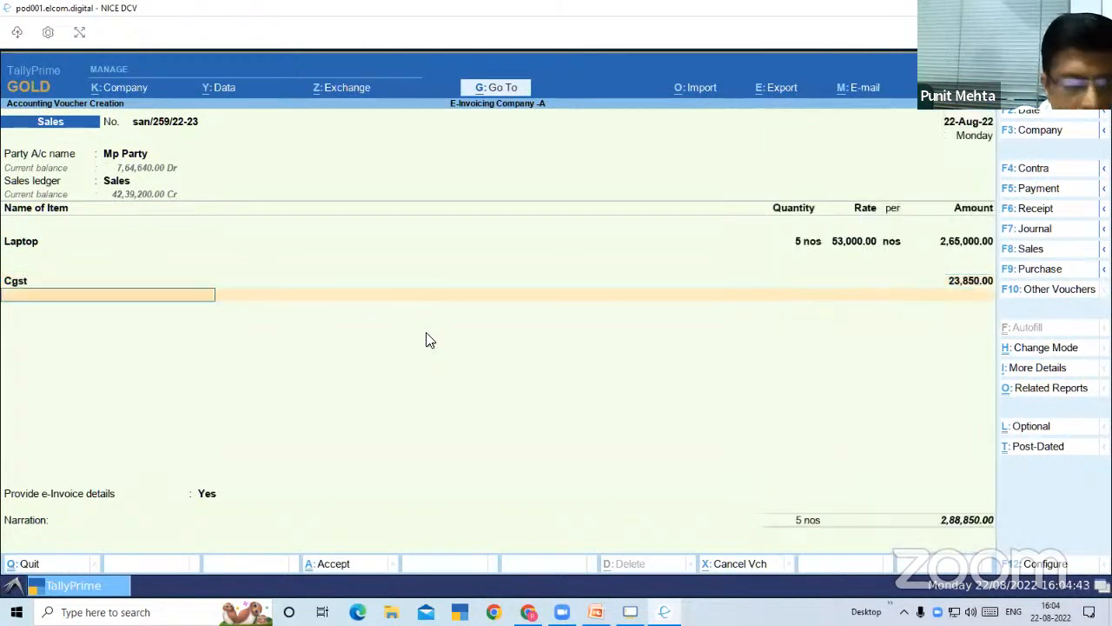
text(Sg)
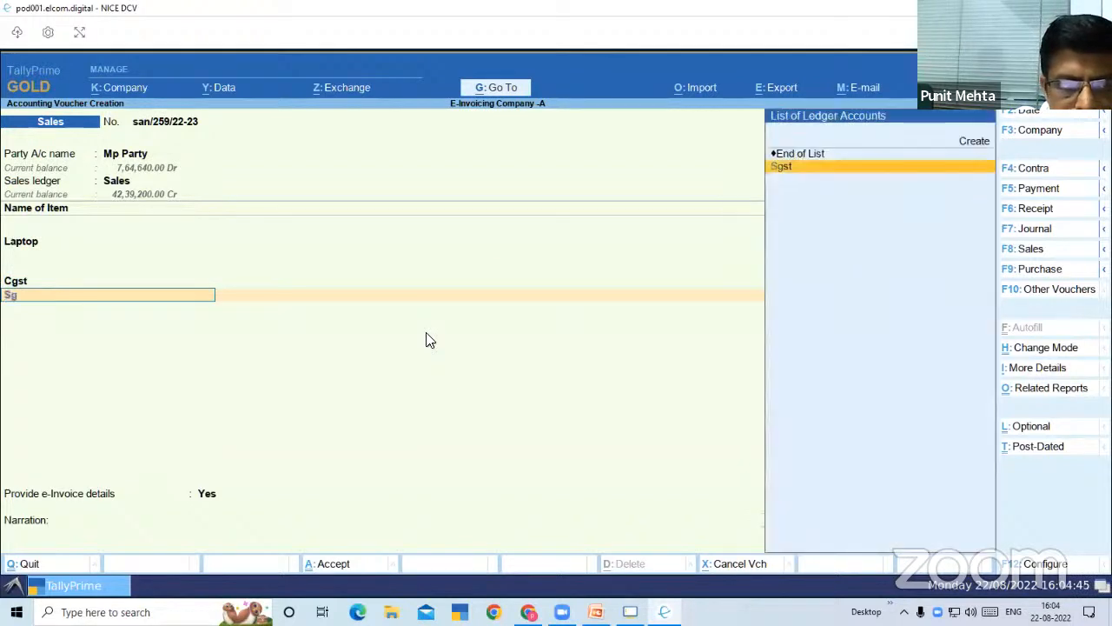
key(Return)
key(Return)
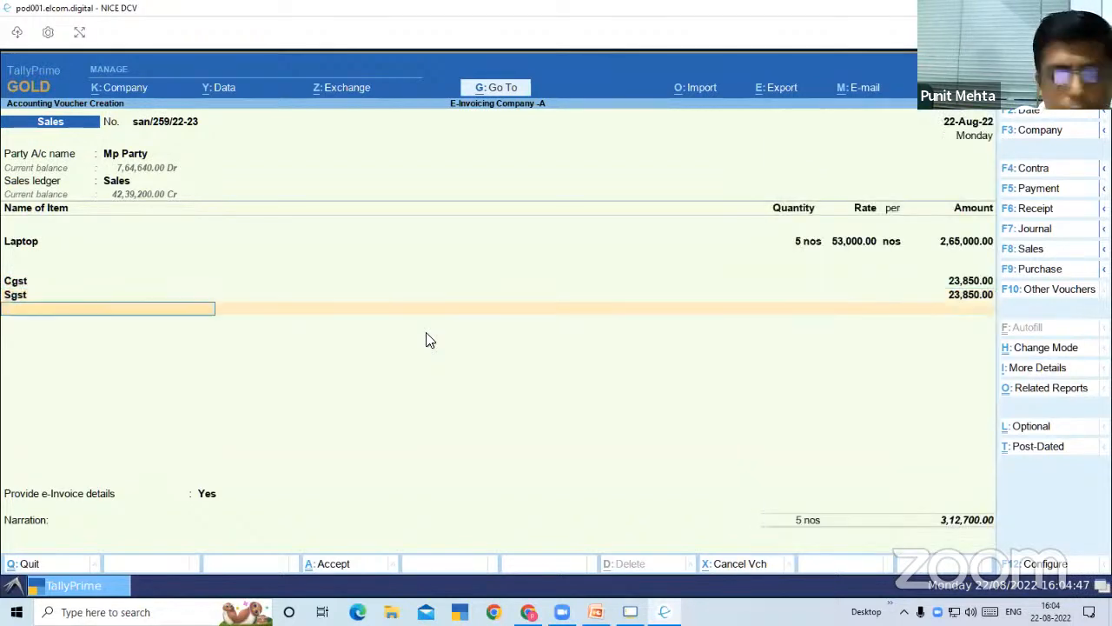
key(Return)
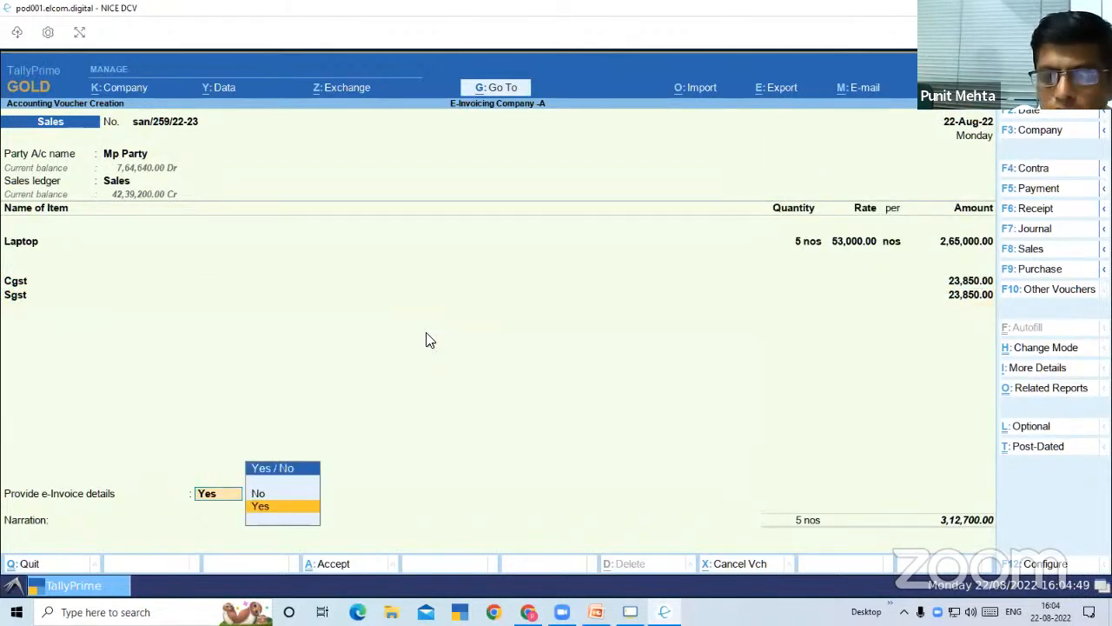
Provide the e-Invoice details with Mp as both the bill-to place and the ship-to place
key(Return)
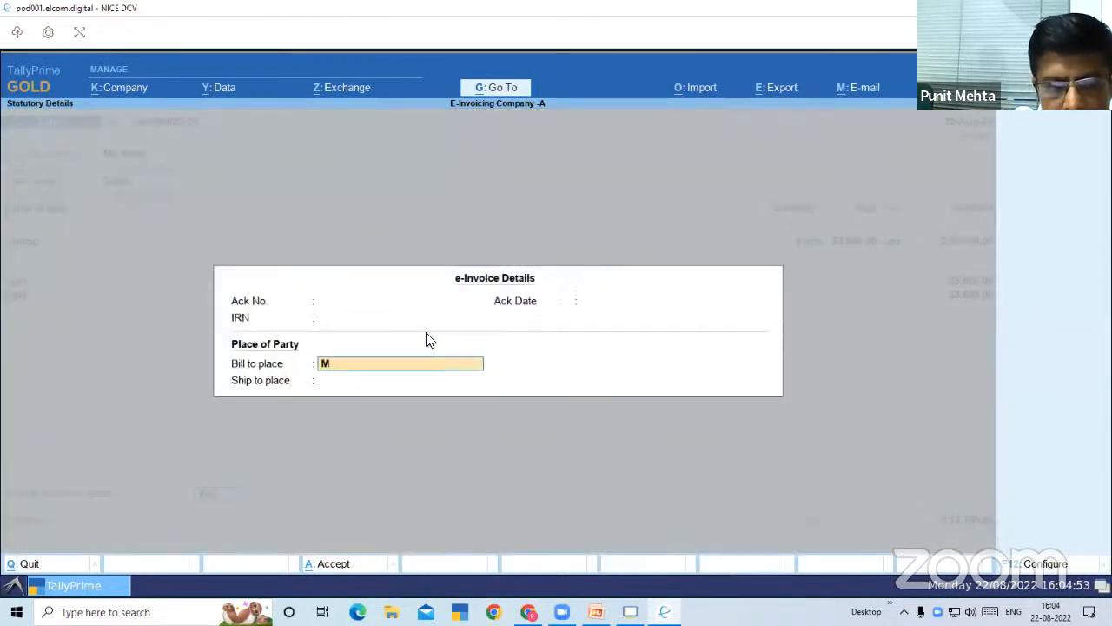
key(Return)
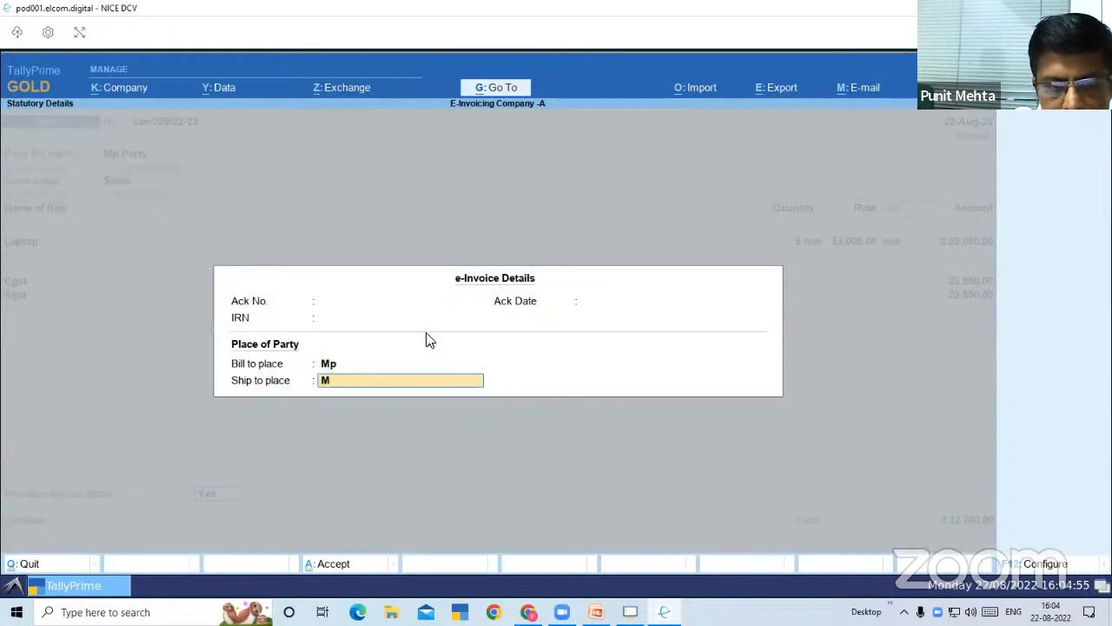
key(Return)
Allocate the full voucher amount of Mp Party as a New Ref in the bill-wise details and leave the narration blank
key(Return)
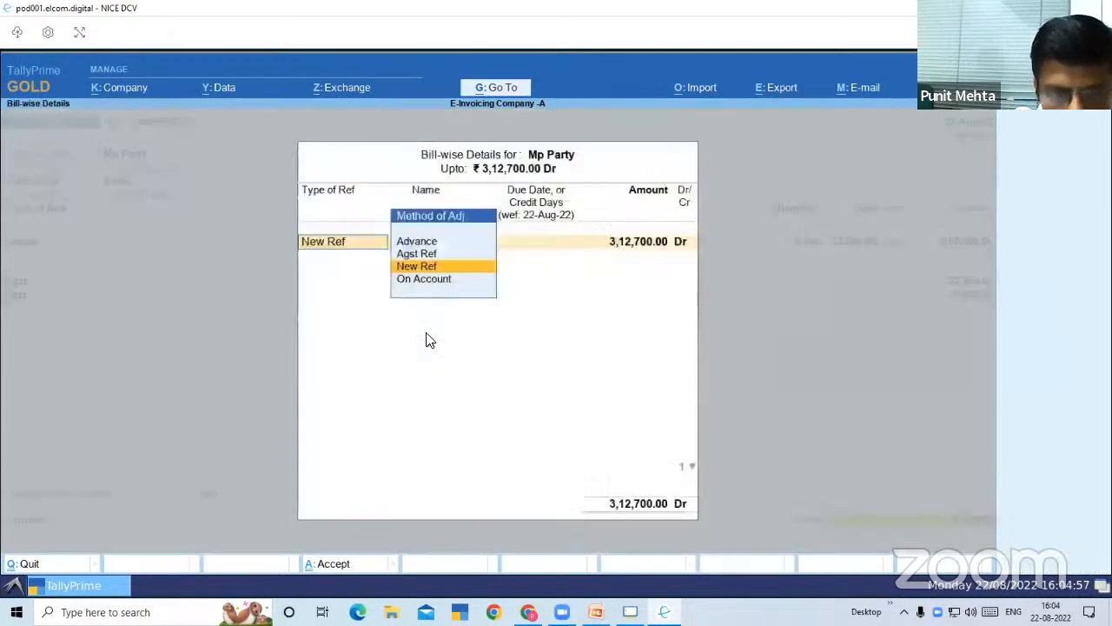
key(Return)
key(Return)
key(Return)
key(Return)
key(Return)
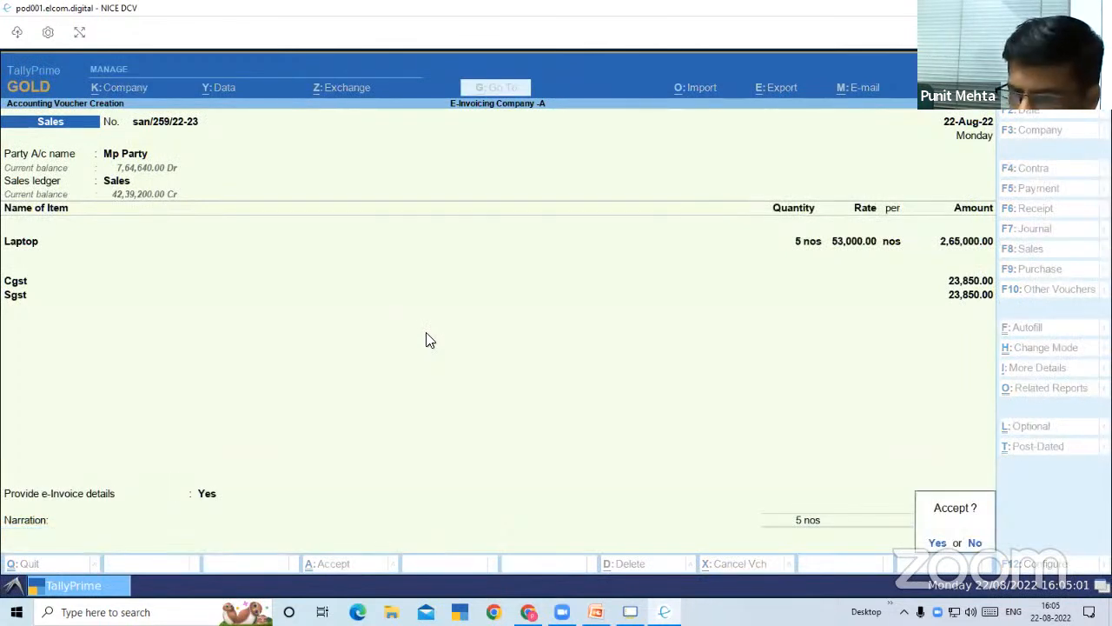
Save the sales voucher and try to generate its e-Invoice
key(Return)
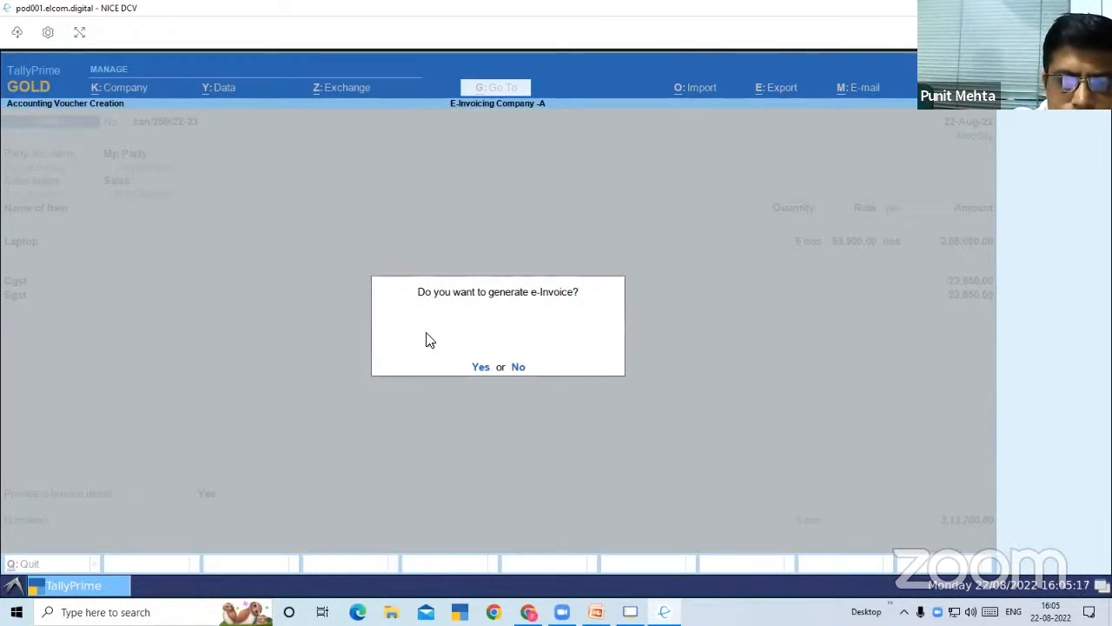
key(Return)
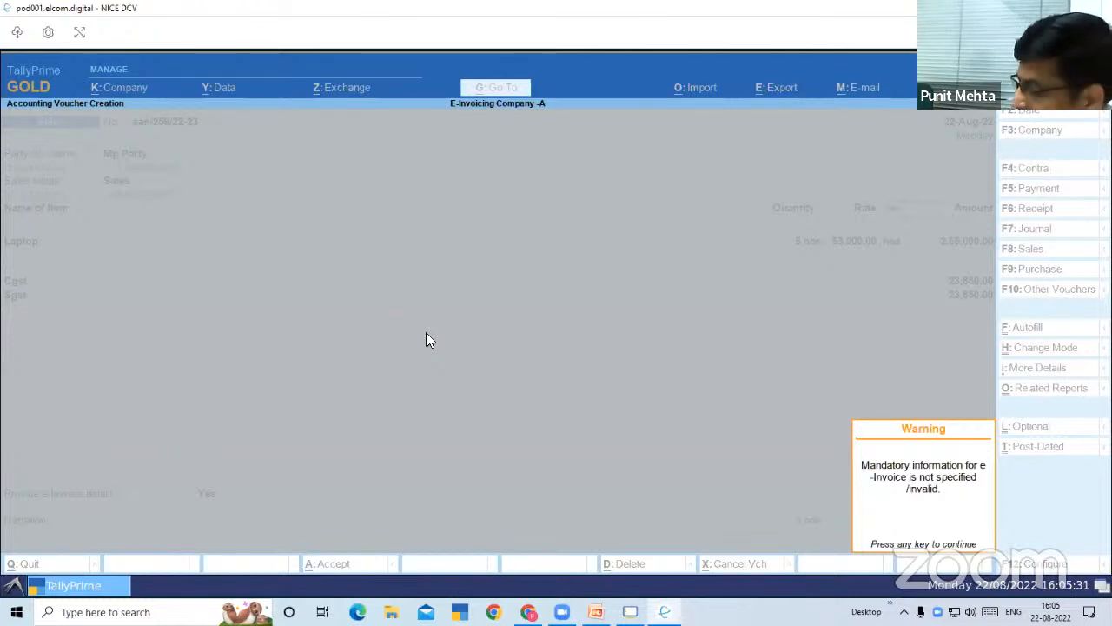
key(Return)
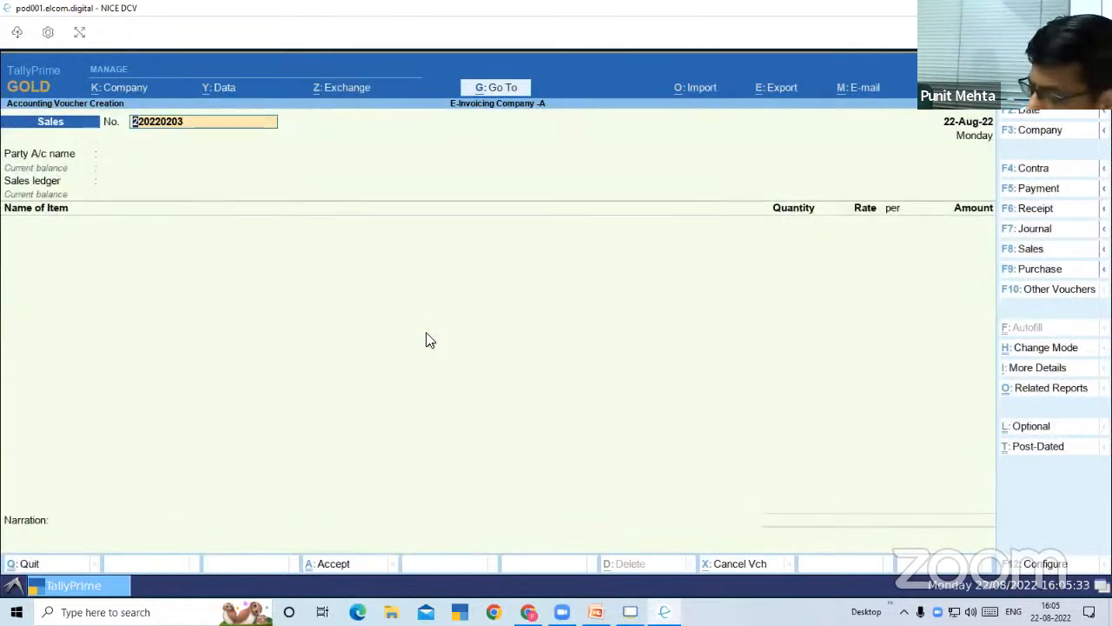
Open the e-Invoice report and review its voucher status categories
click(496, 88)
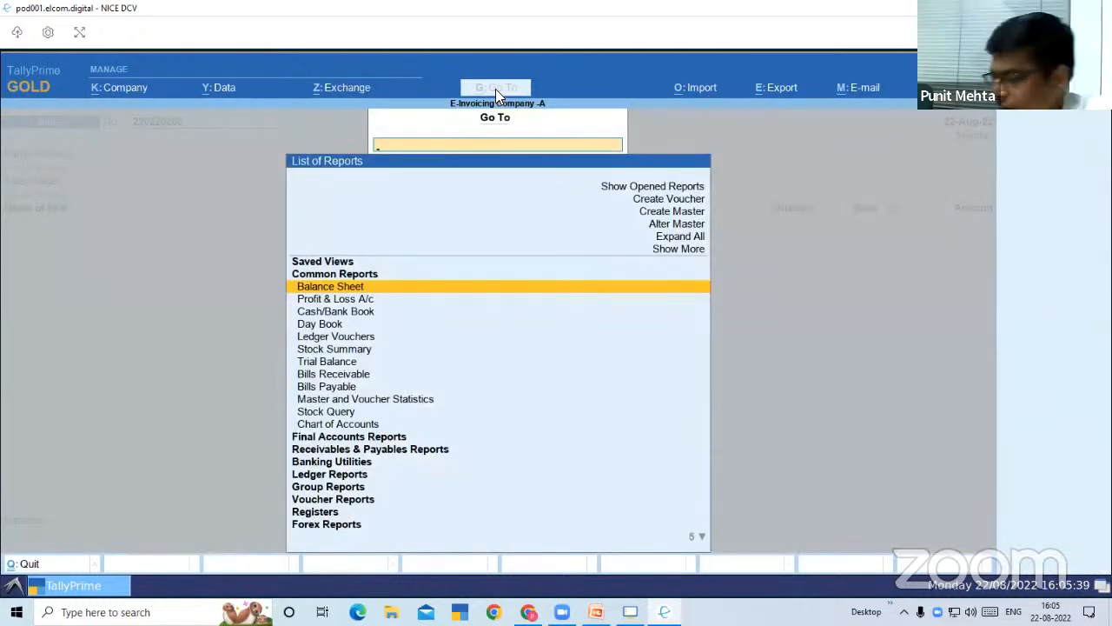
text(Einv)
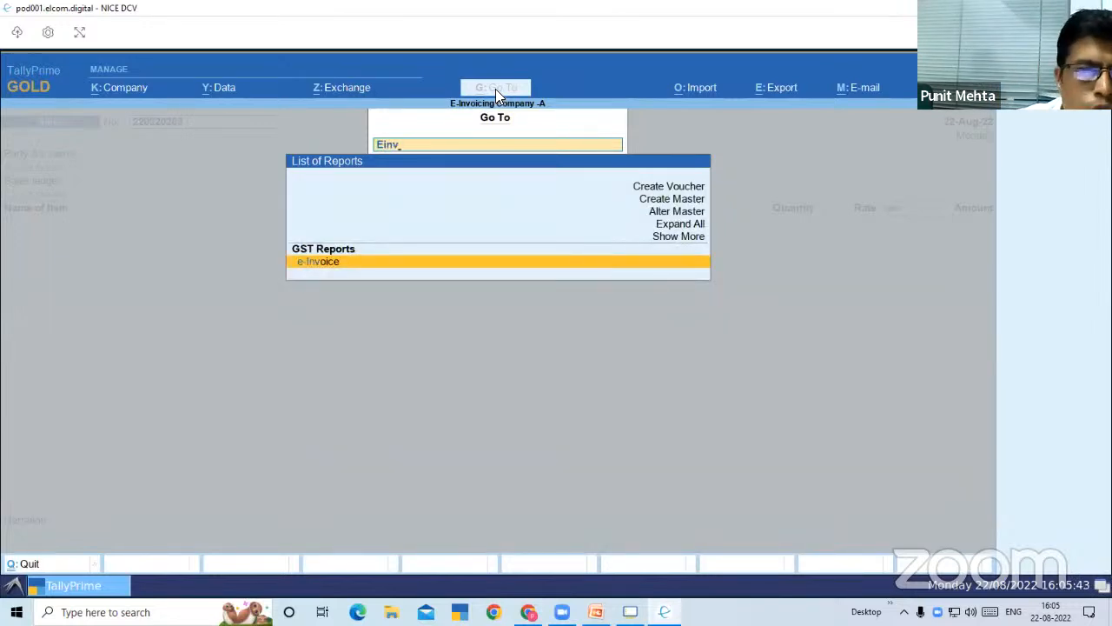
key(Return)
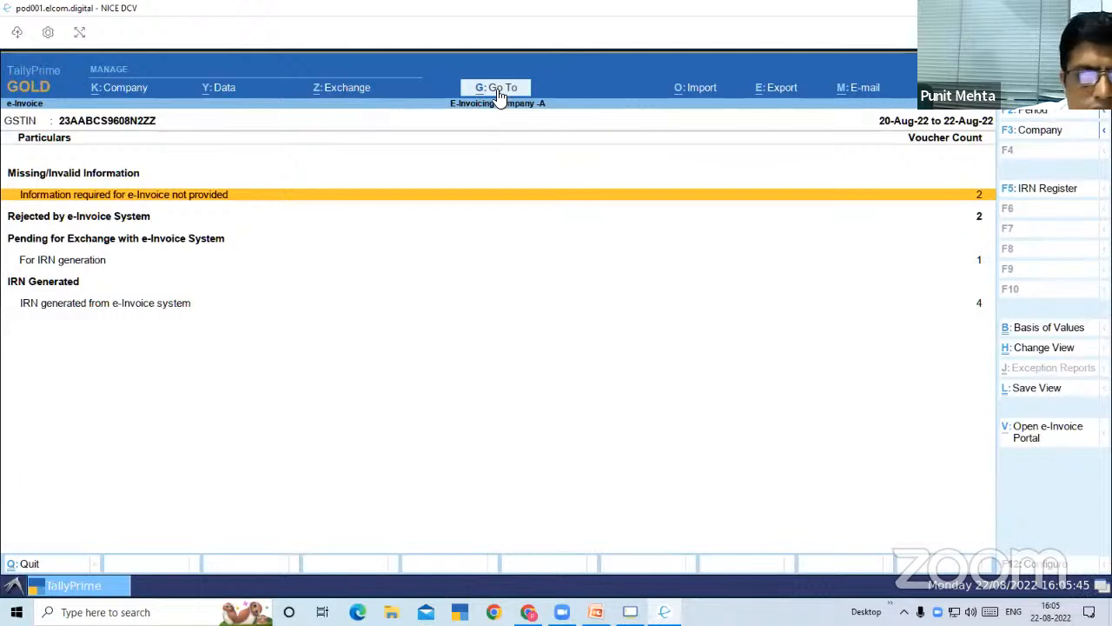
key(Down)
key(Down)
key(Up)
key(Up)
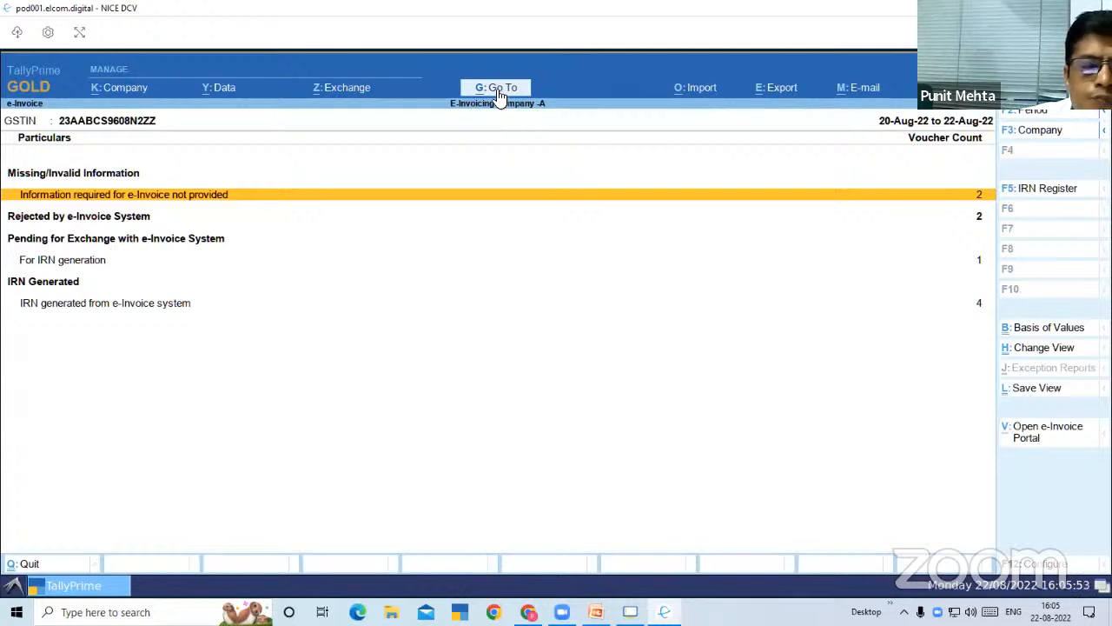
List the vouchers lacking required e-Invoice information and examine the exception details of the first Mp Party voucher
key(Return)
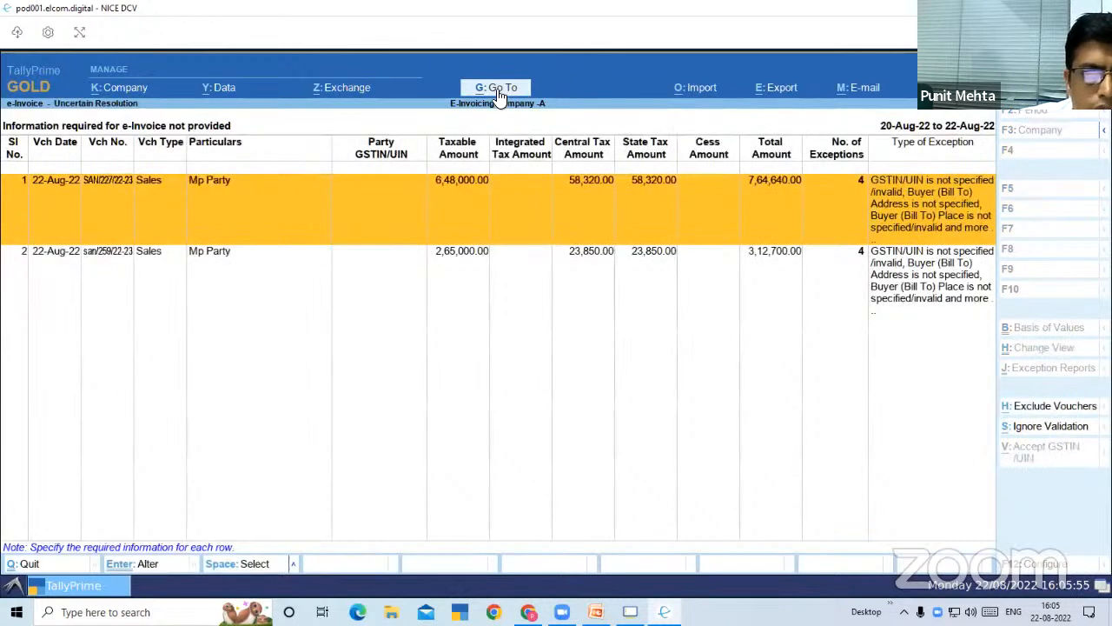
key(Down)
key(Up)
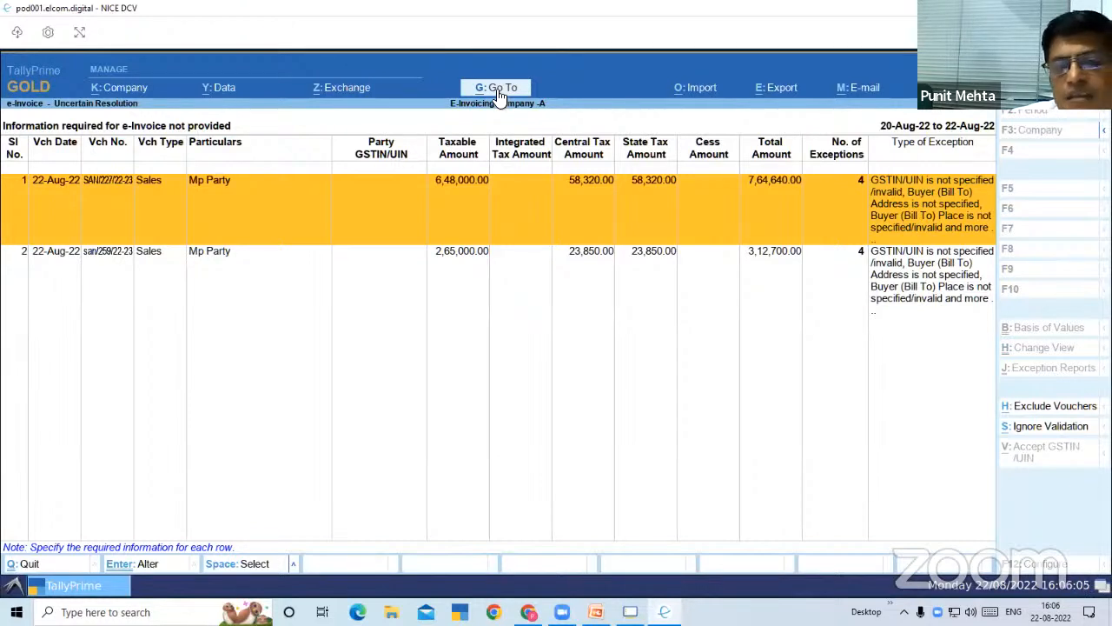
key(Return)
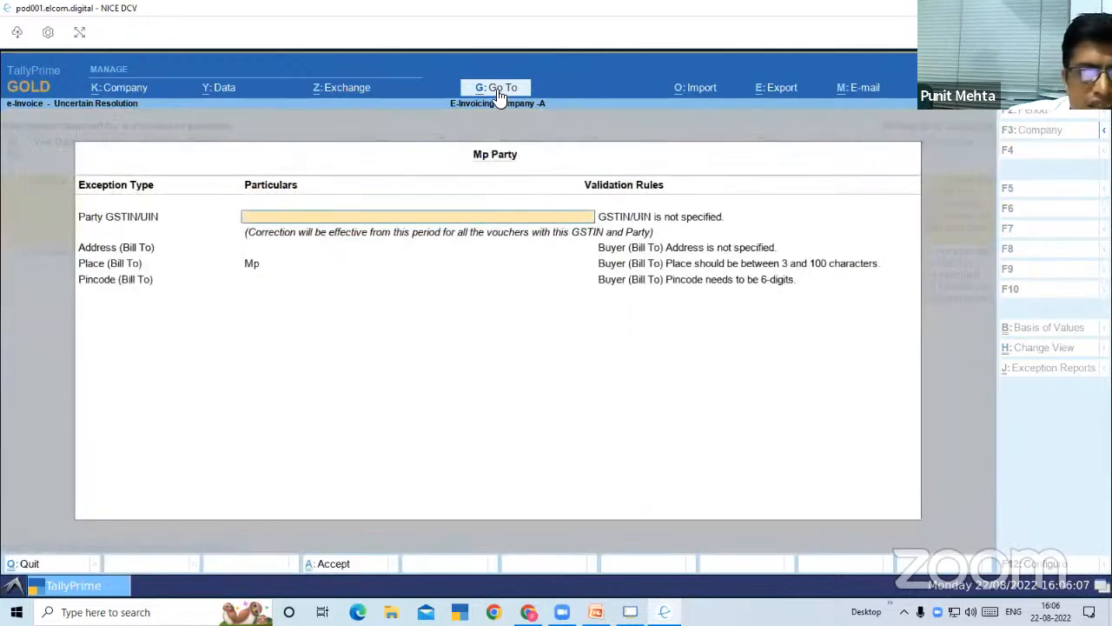
key(Escape)
key(y)
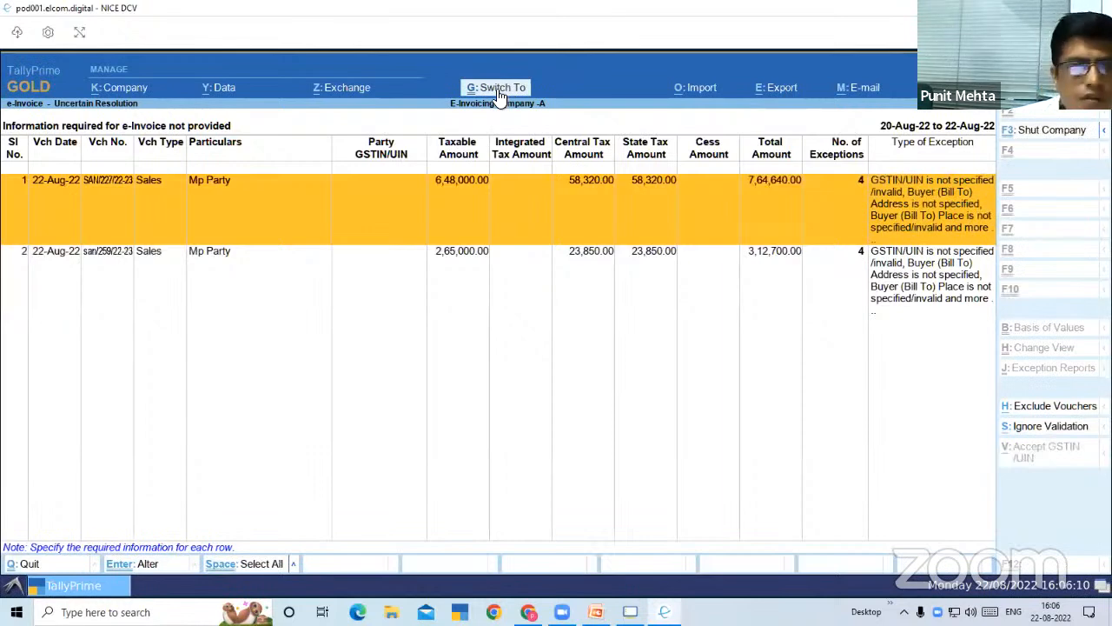
Open the first Mp Party voucher and its party ledger, examine the GSTIN/UIN field, and leave the ledger without saving
key(Return)
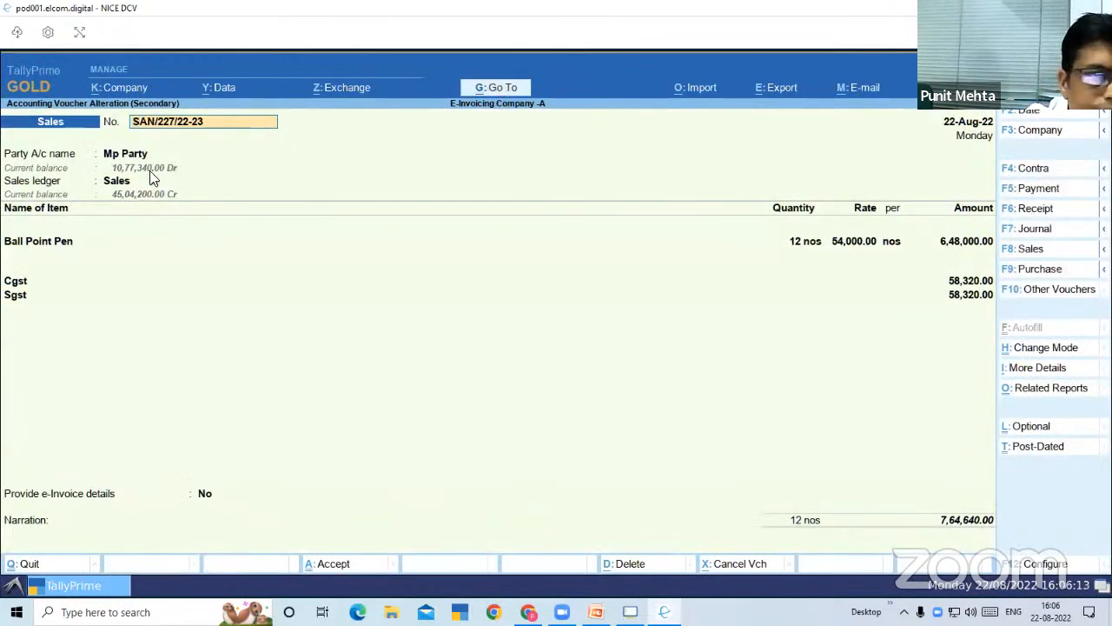
click(124, 157)
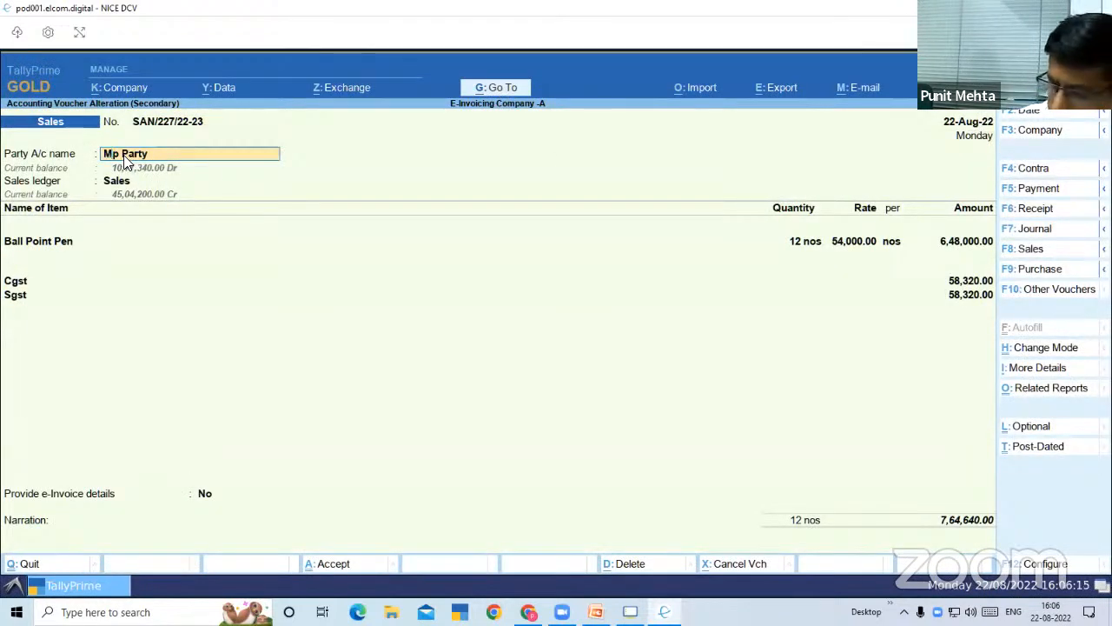
key(ctrl+Return)
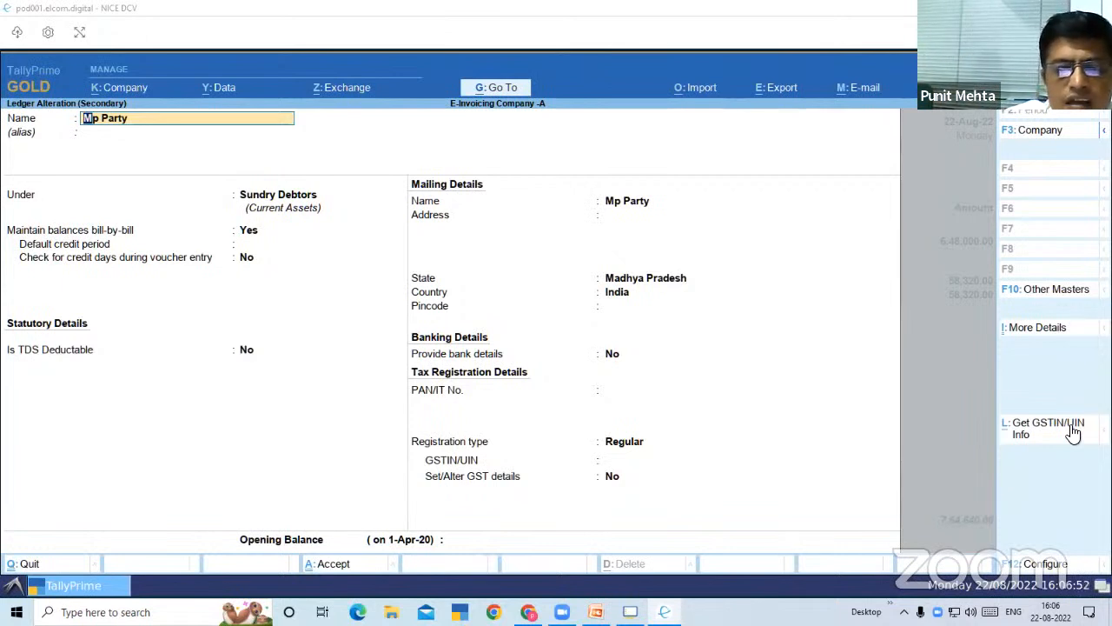
click(673, 462)
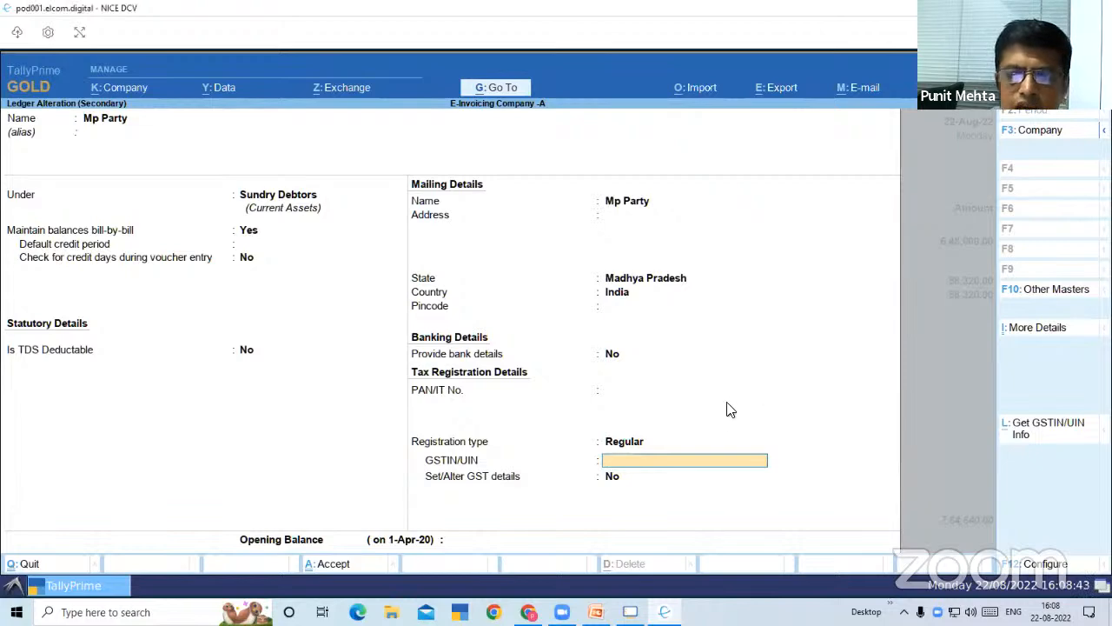
key(Escape)
key(y)
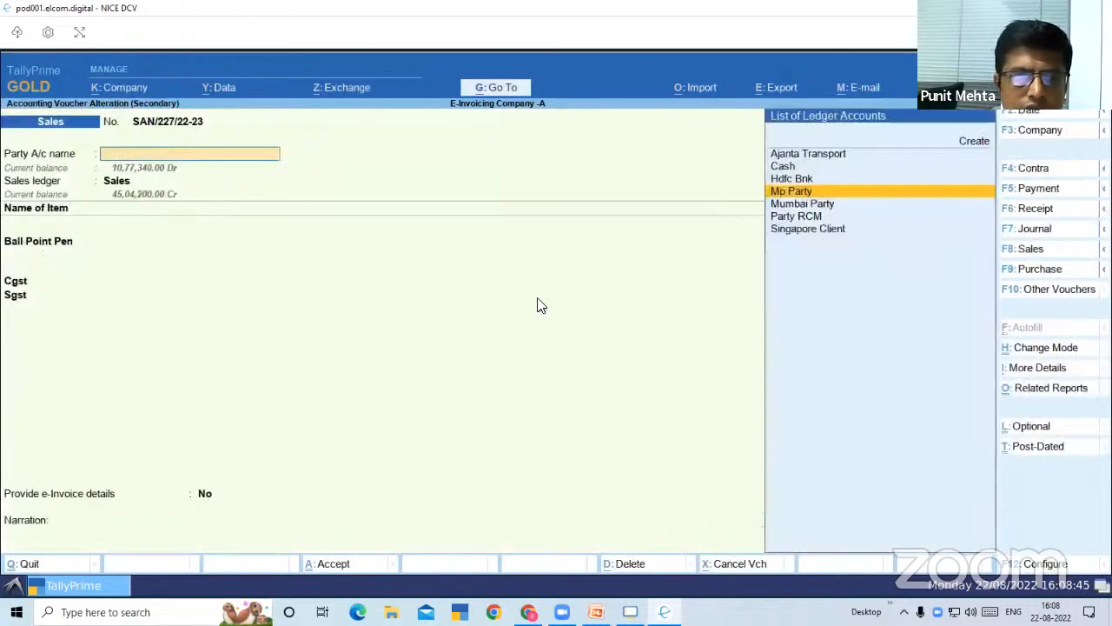
Go back to the e-Invoice report, list the vouchers with IRN generated, and open the Mumbai Party voucher dated 20-Aug-22
key(Escape)
key(Down)
click(540, 304)
click(540, 303)
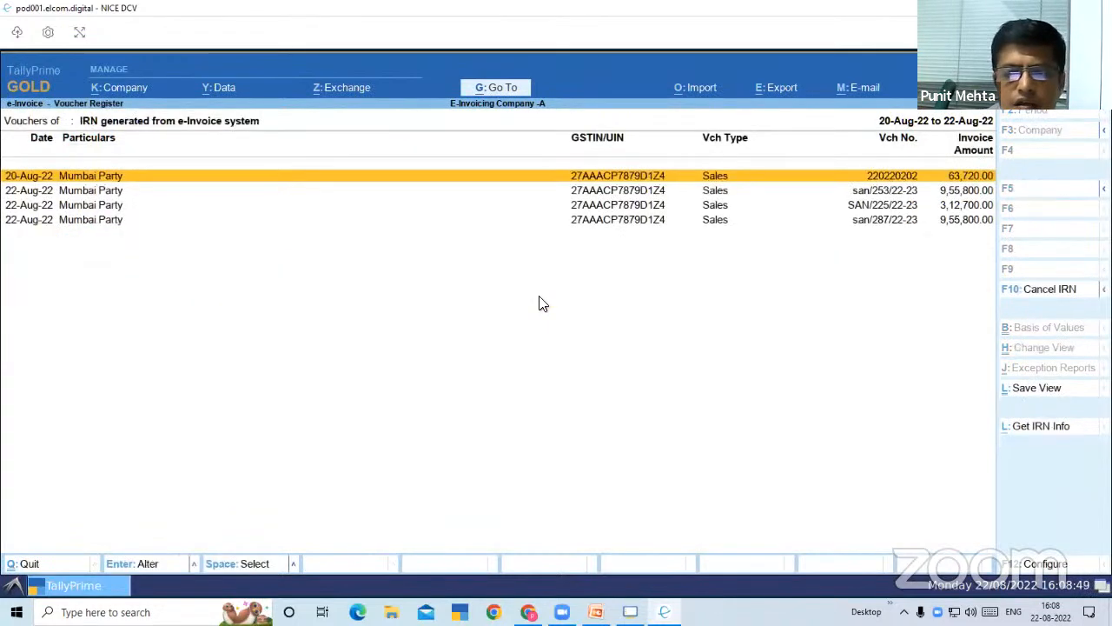
key(Return)
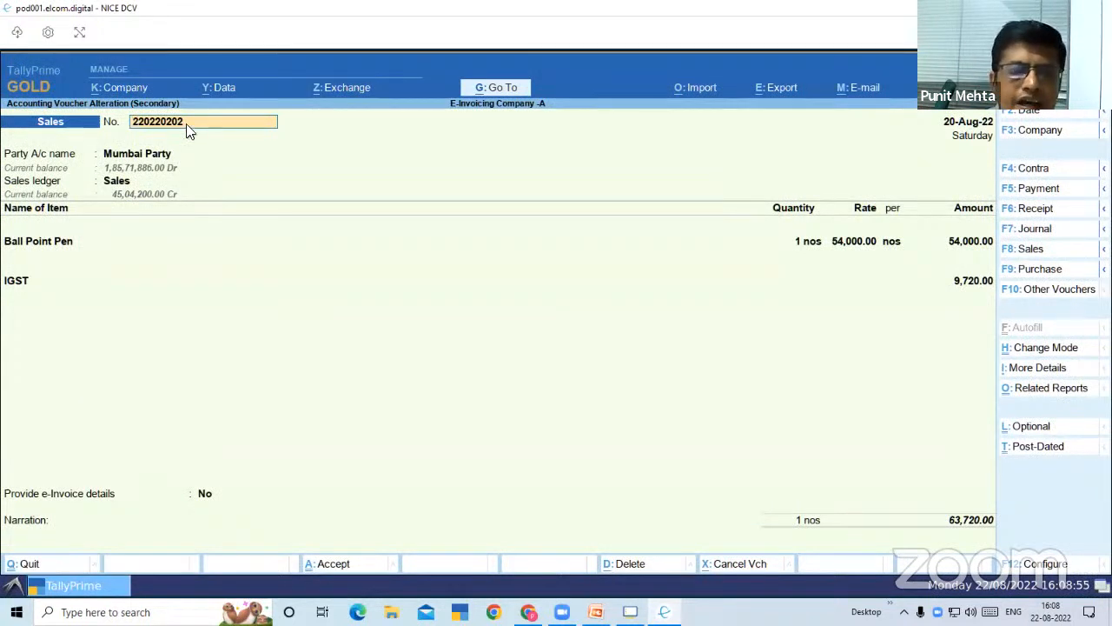
Preview the voucher's tax invoice enlarged, examine its IRN, acknowledgement details and QR code, and close the preview and print dialog
key(alt+p)
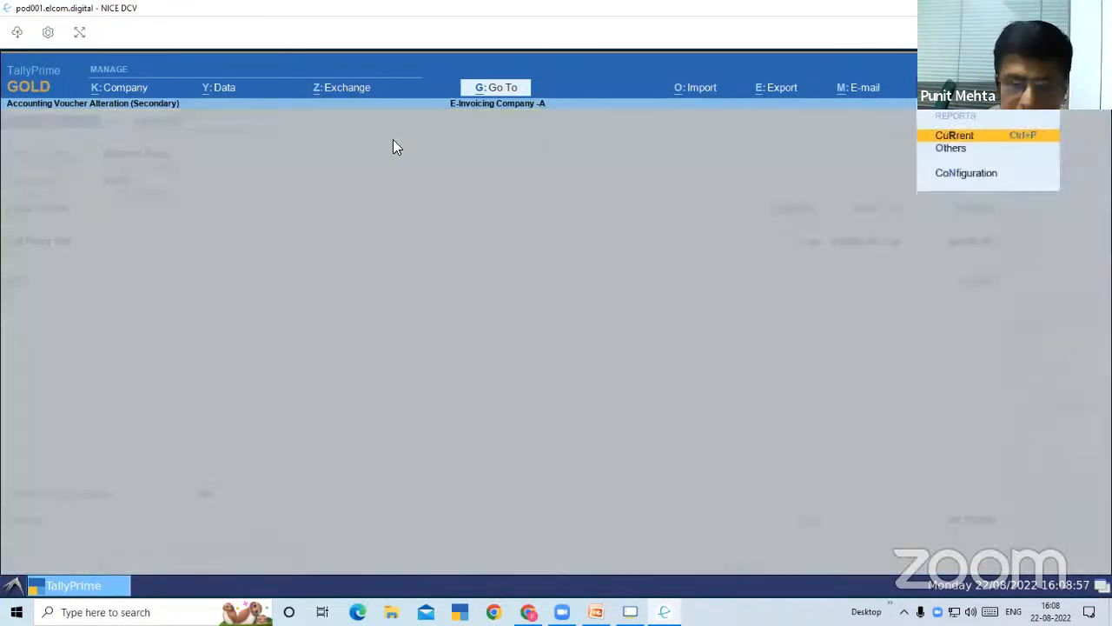
key(Return)
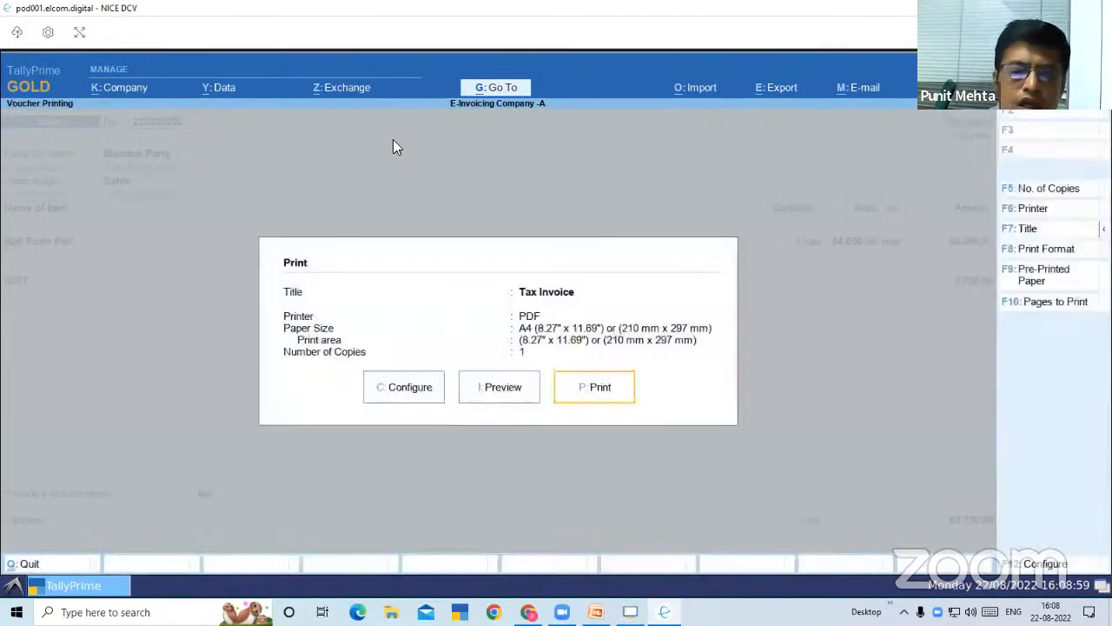
key(Left)
key(Return)
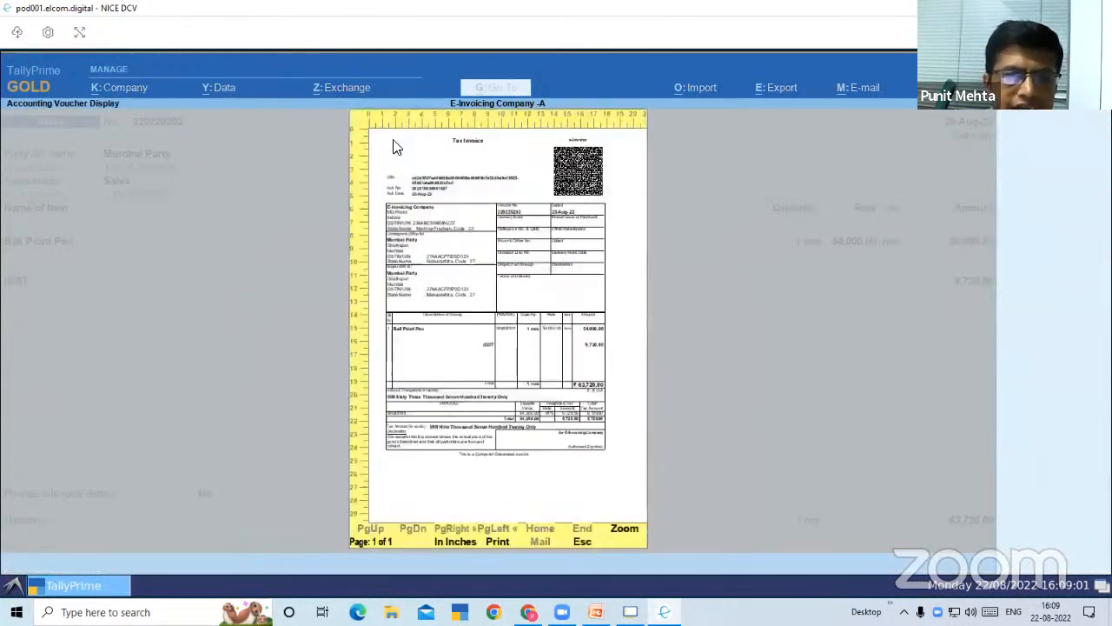
click(440, 190)
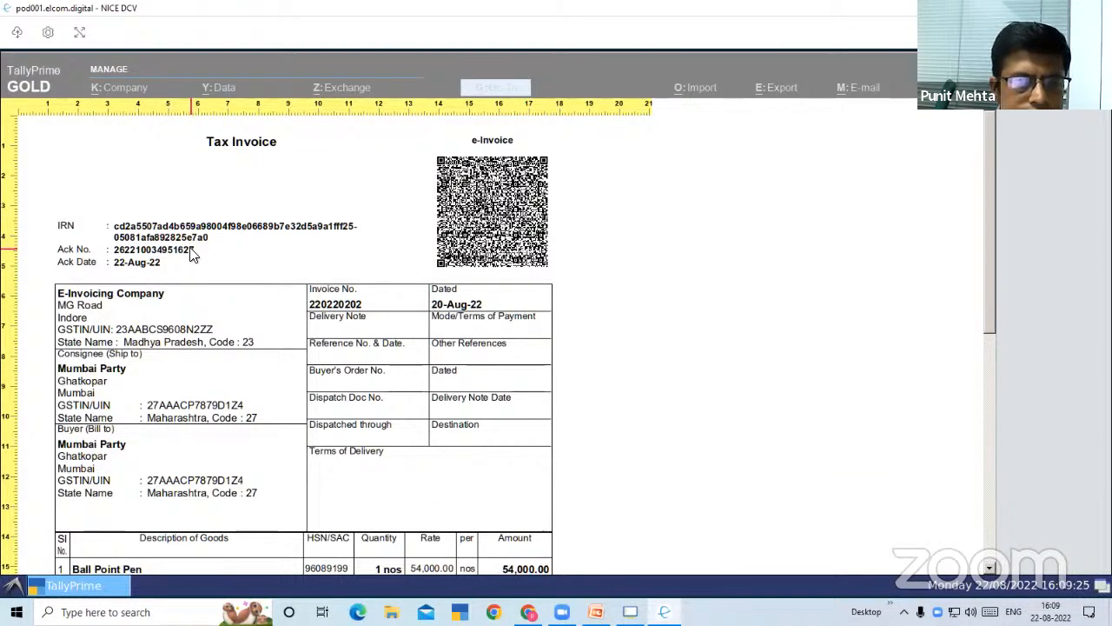
key(Escape)
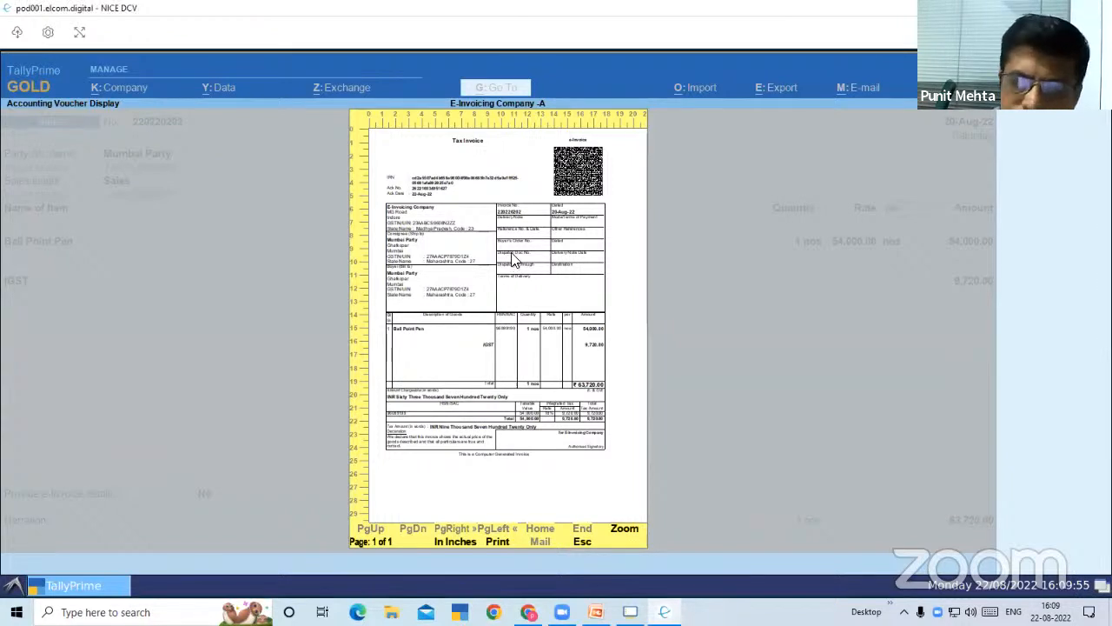
key(Escape)
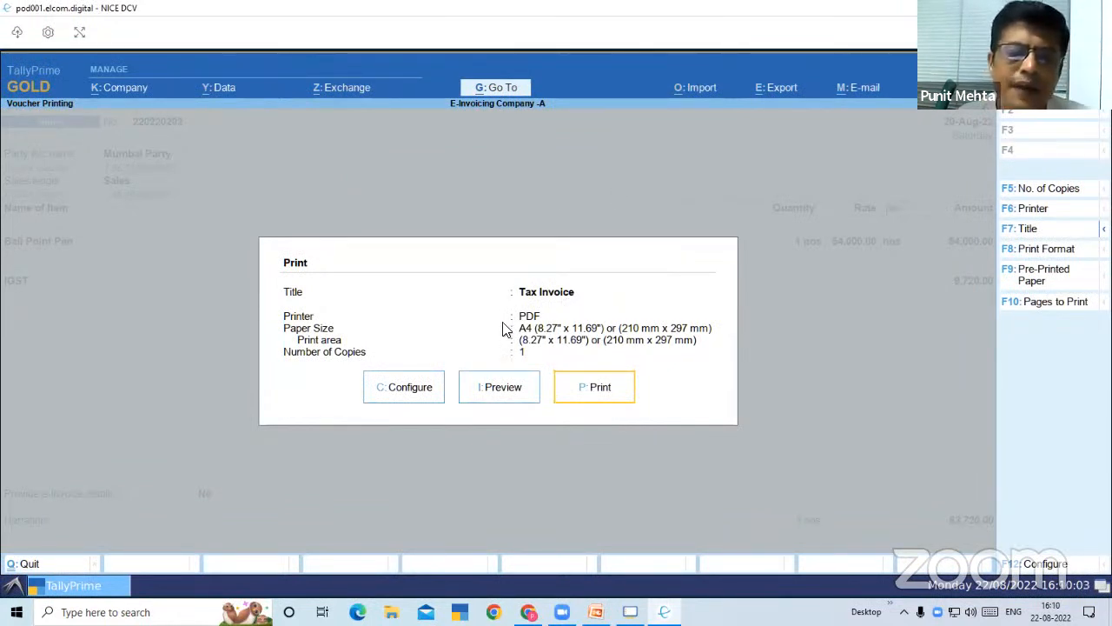
key(Escape)
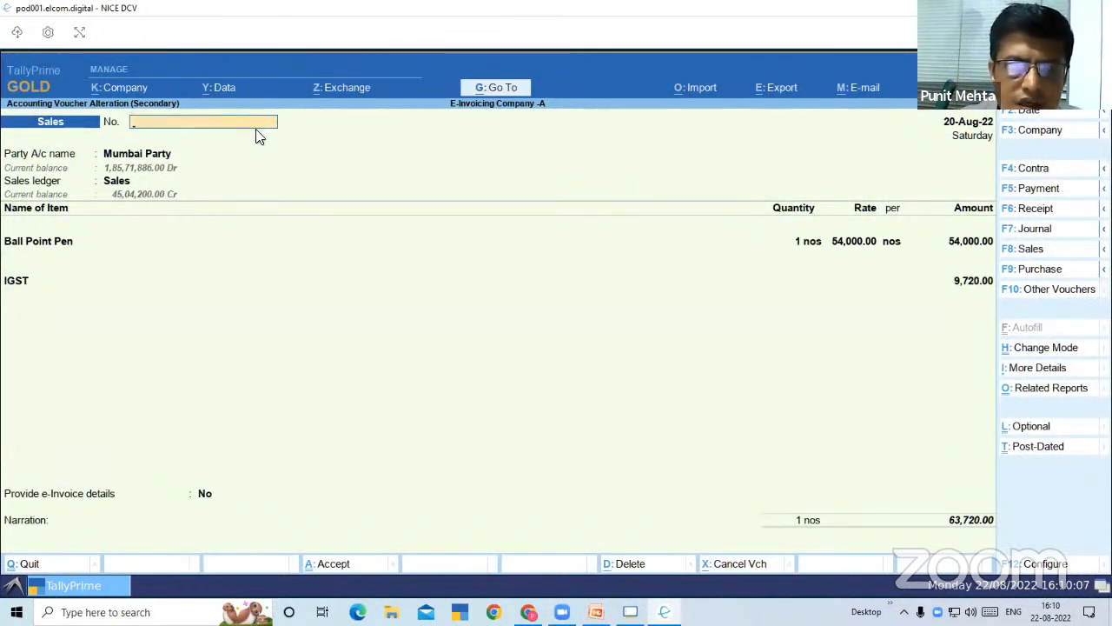
Leave the Mumbai Party voucher, return to the e-Invoice report, and select the For IRN generation line
key(Escape)
key(y)
key(Escape)
key(Down)
key(Down)
key(Up)
key(Down)
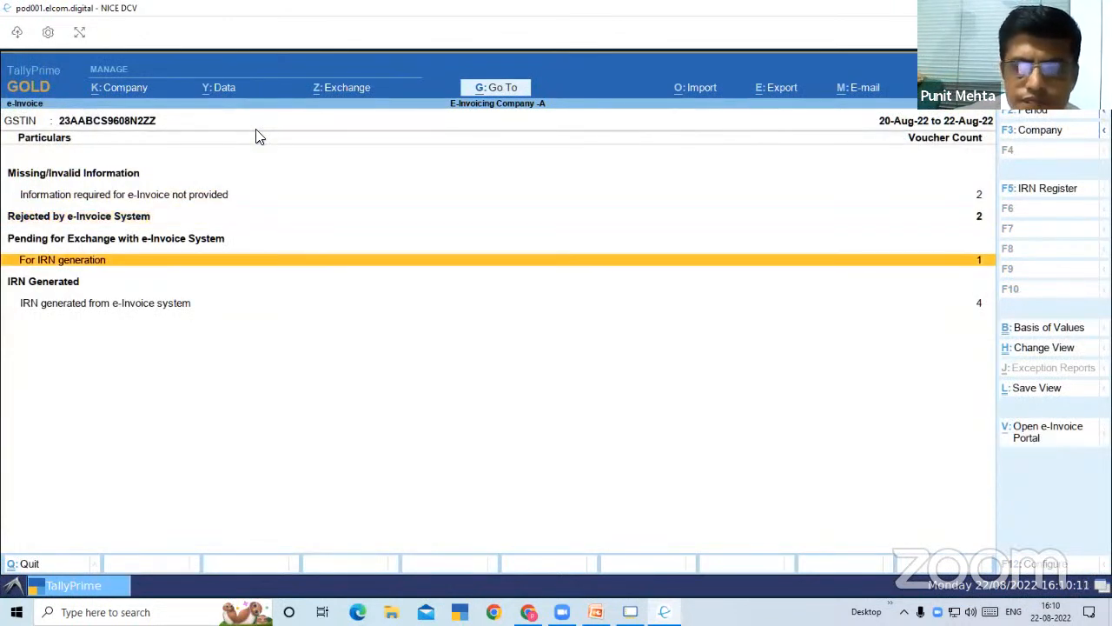
From the vouchers lacking e-Invoice information, open the Mp Party sales voucher SAN/227/22-23 and leave it without changes
key(Up)
key(Up)
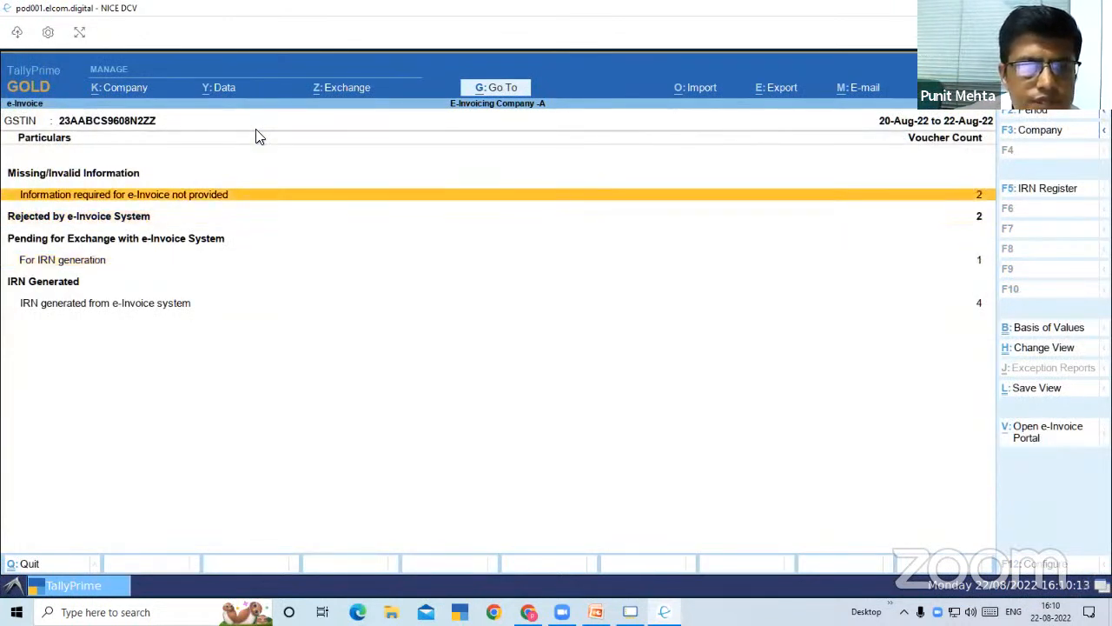
key(Return)
key(Return)
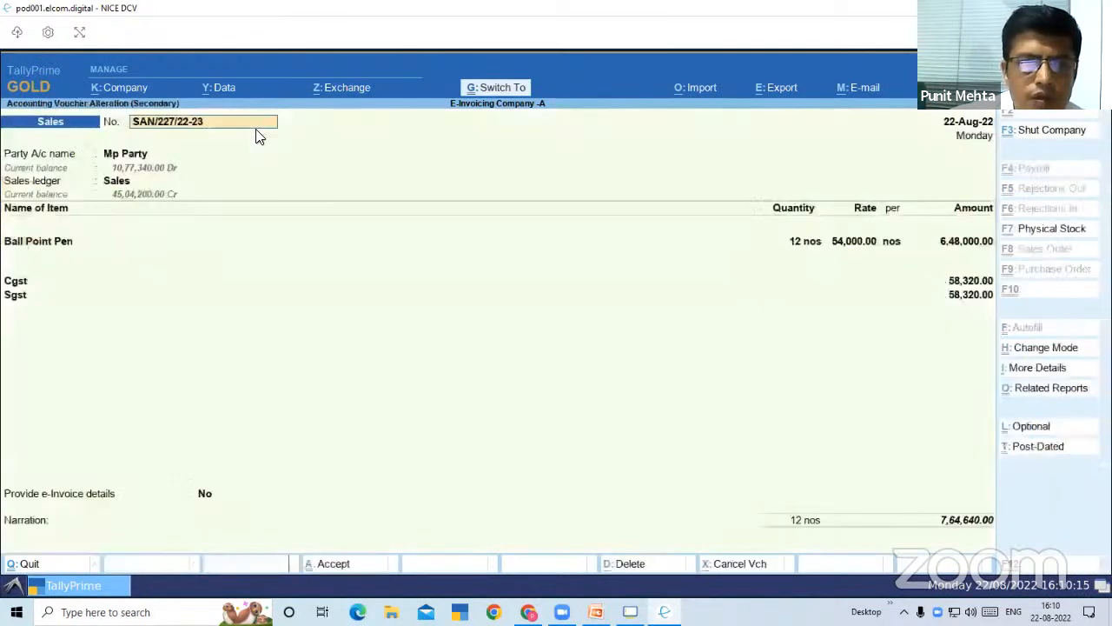
key(Escape)
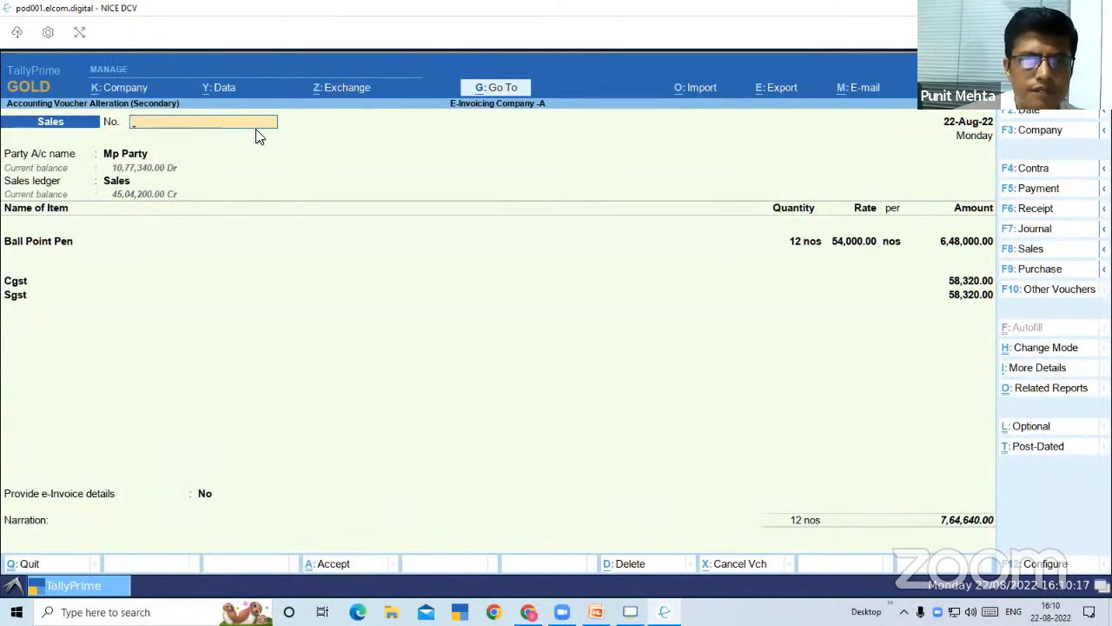
key(Escape)
Open the exception details of the first Mp Party voucher and enter the party's GSTIN/UIN
key(Return)
key(Return)
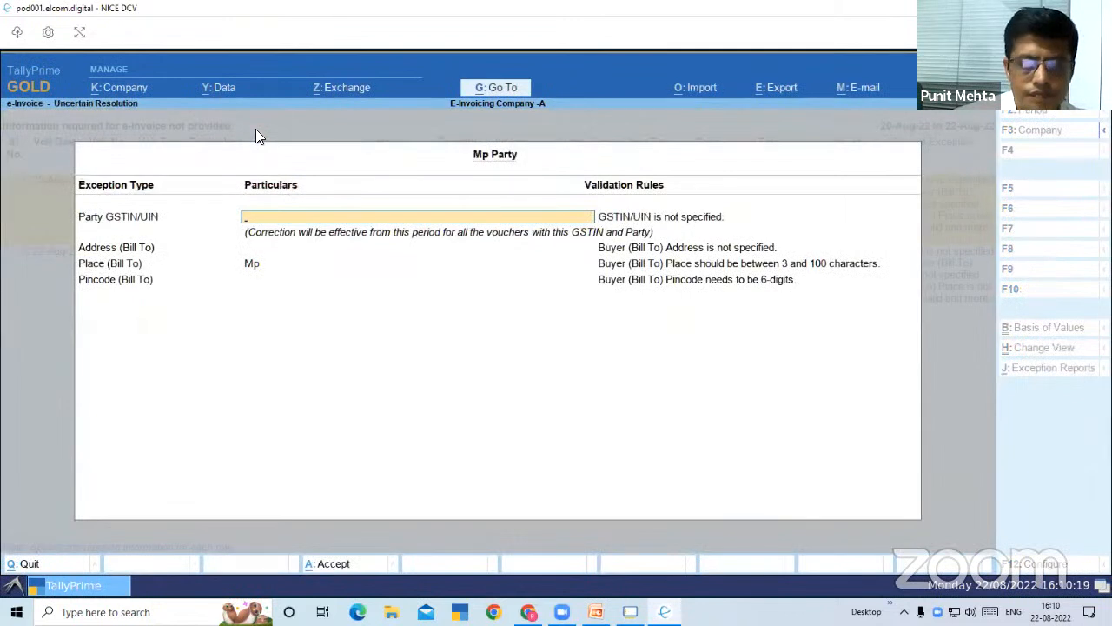
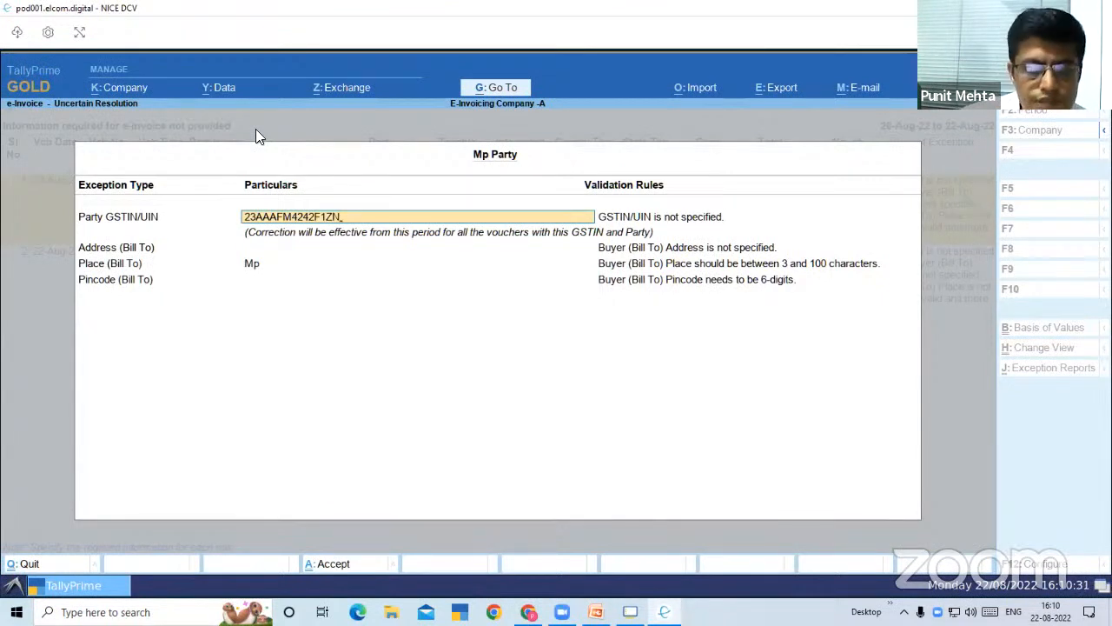
key(Return)
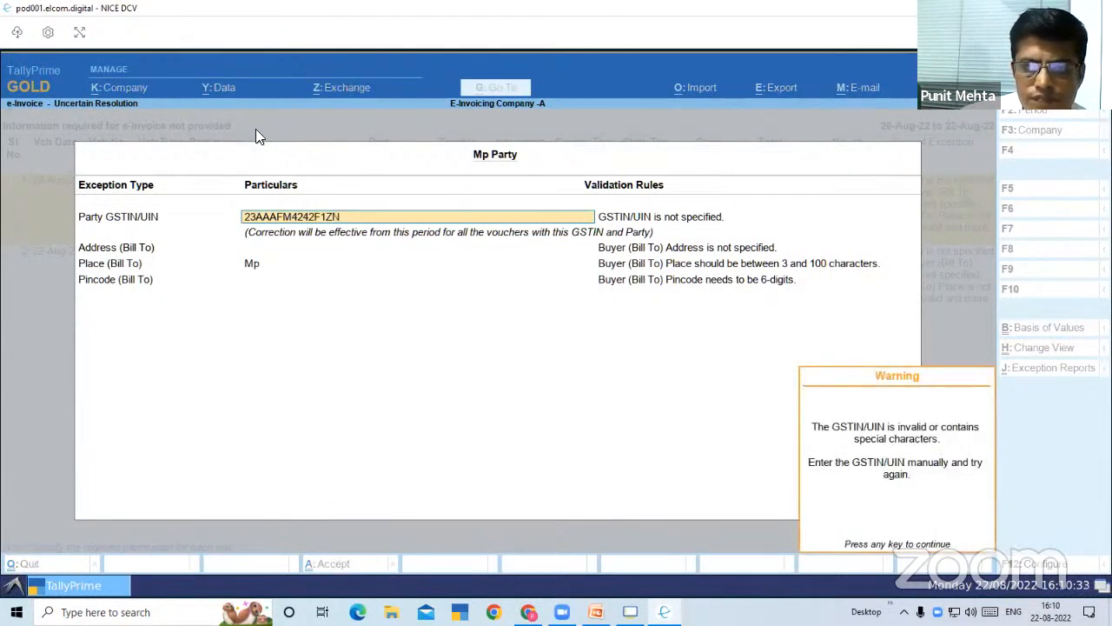
key(Return)
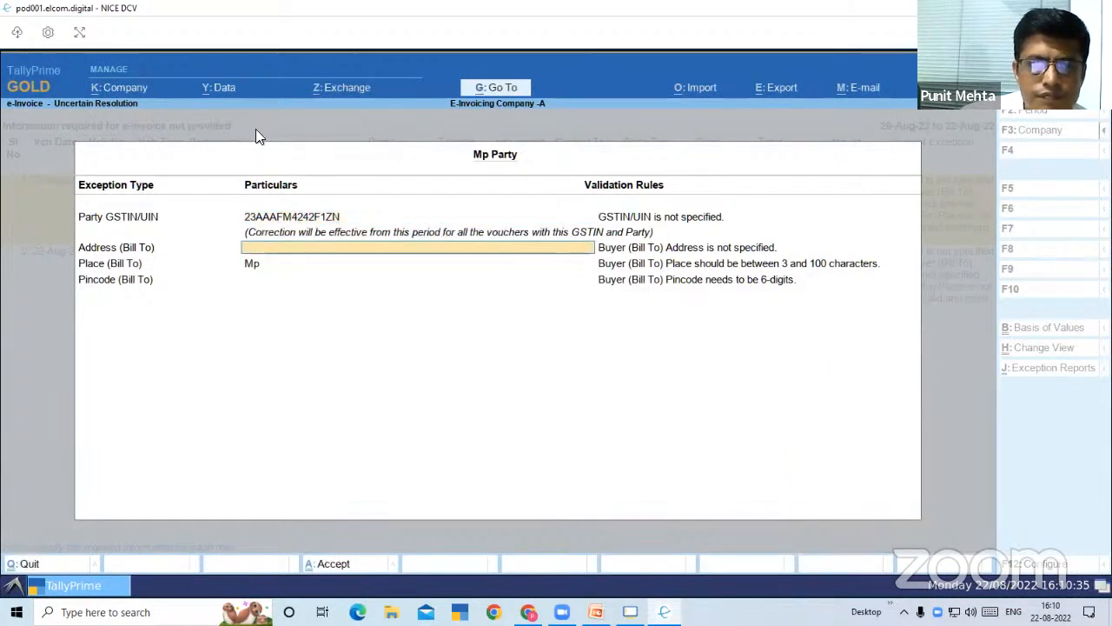
Correct the last characters of the party's GSTIN/UIN in the exception details
key(BackSpace)
key(BackSpace)
key(BackSpace)
key(BackSpace)
key(BackSpace)
key(BackSpace)
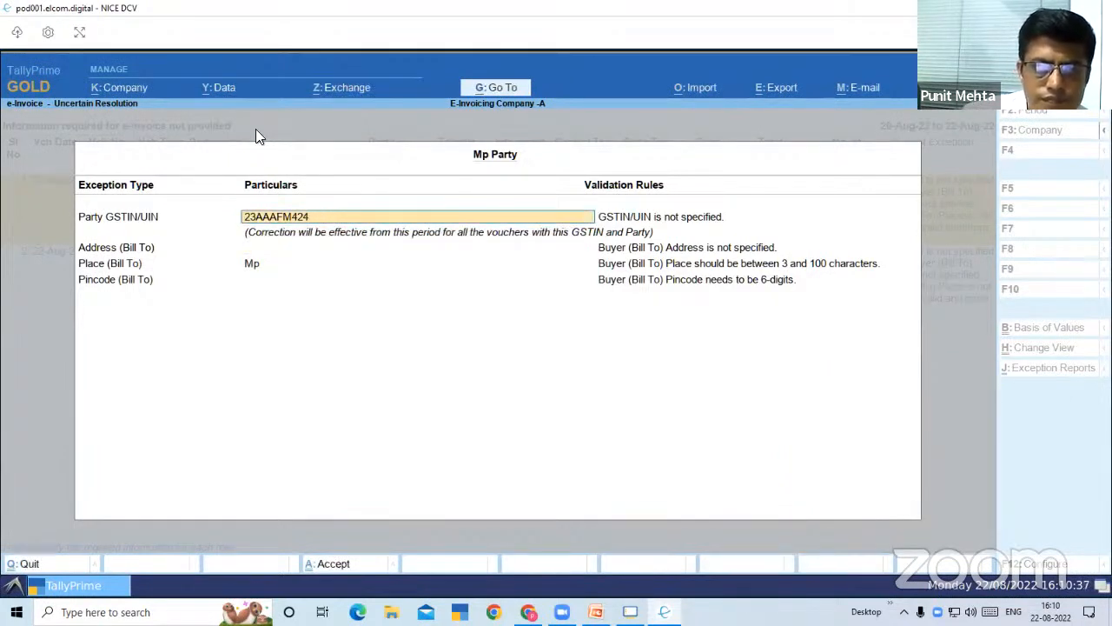
text(9)
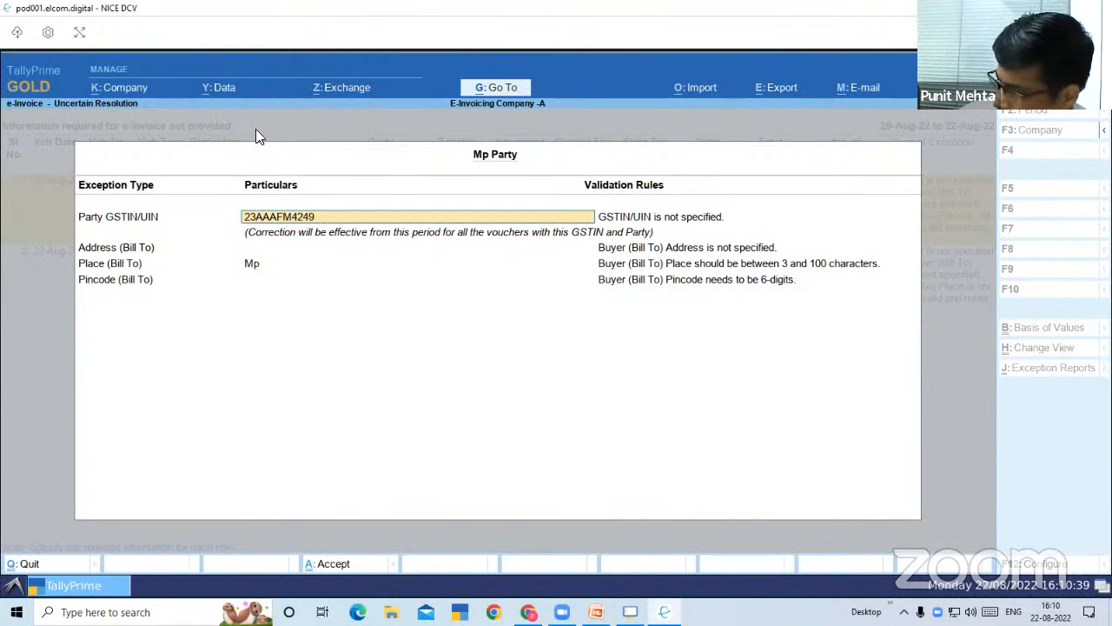
text(F1ZN)
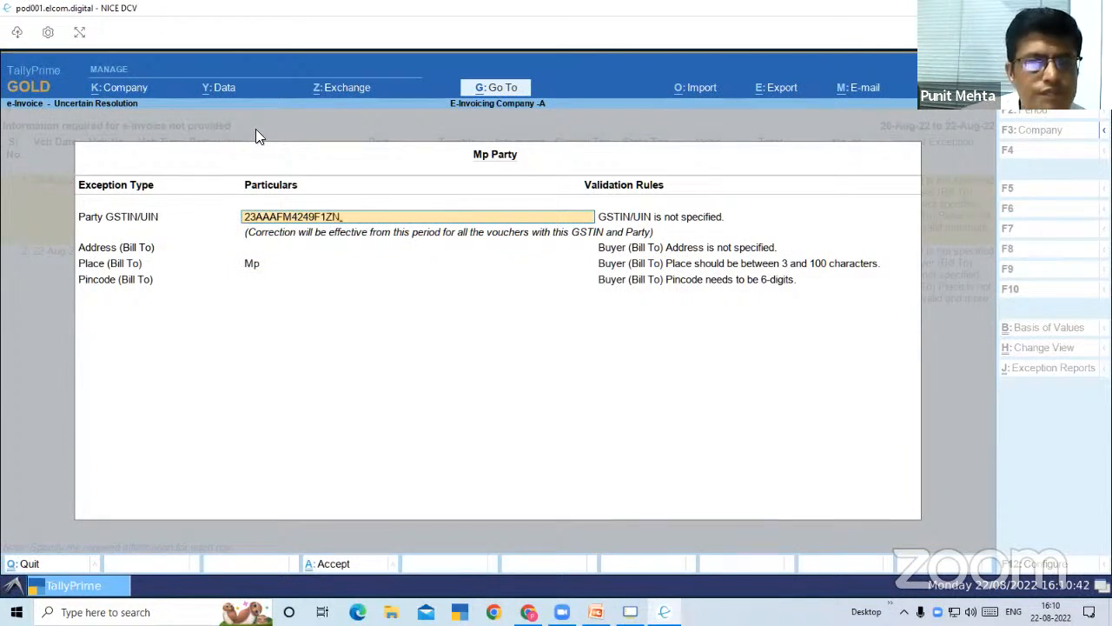
key(Return)
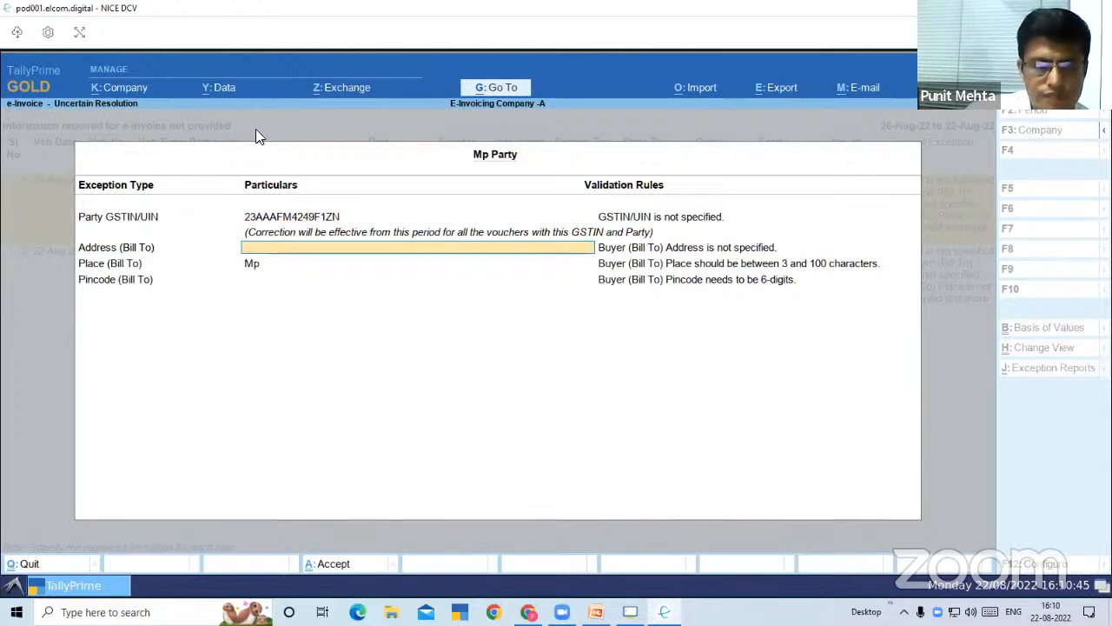
Fill in the buyer's Bill To address and keep Mp as the Bill To place
text(INDORE)
key(Return)
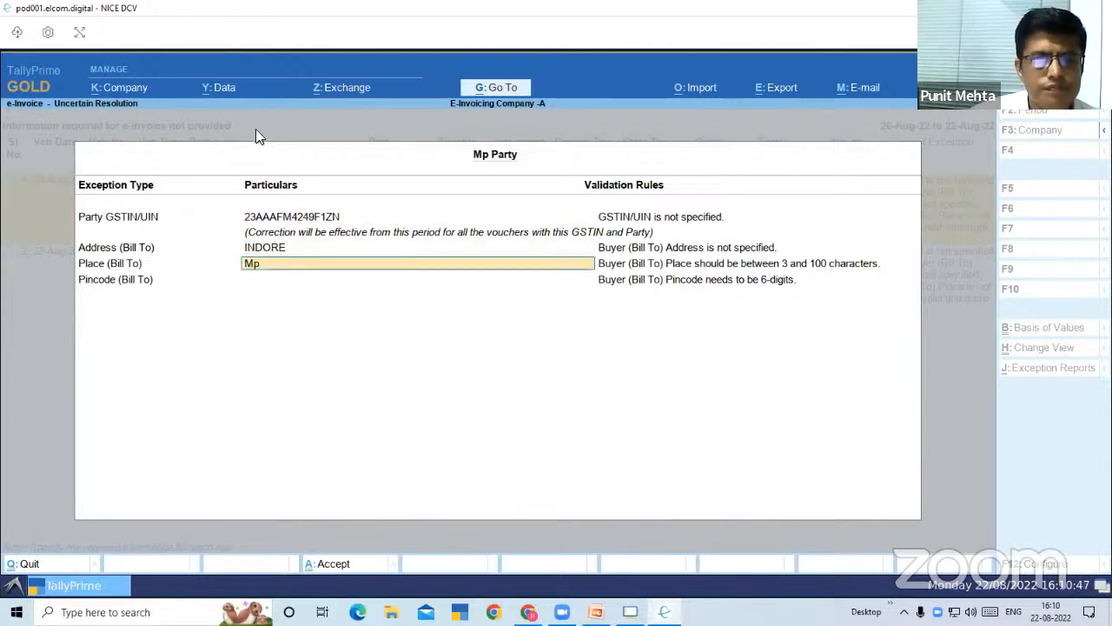
key(Return)
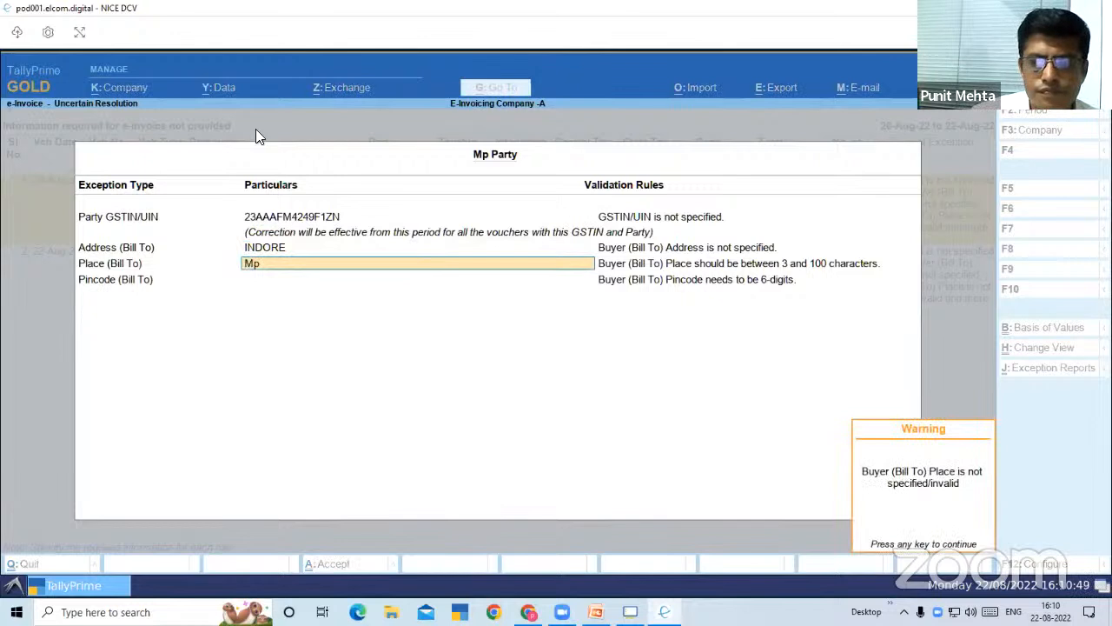
key(Return)
text(MP)
key(BackSpace)
key(BackSpace)
text(INDO)
key(BackSpace)
key(BackSpace)
key(BackSpace)
key(BackSpace)
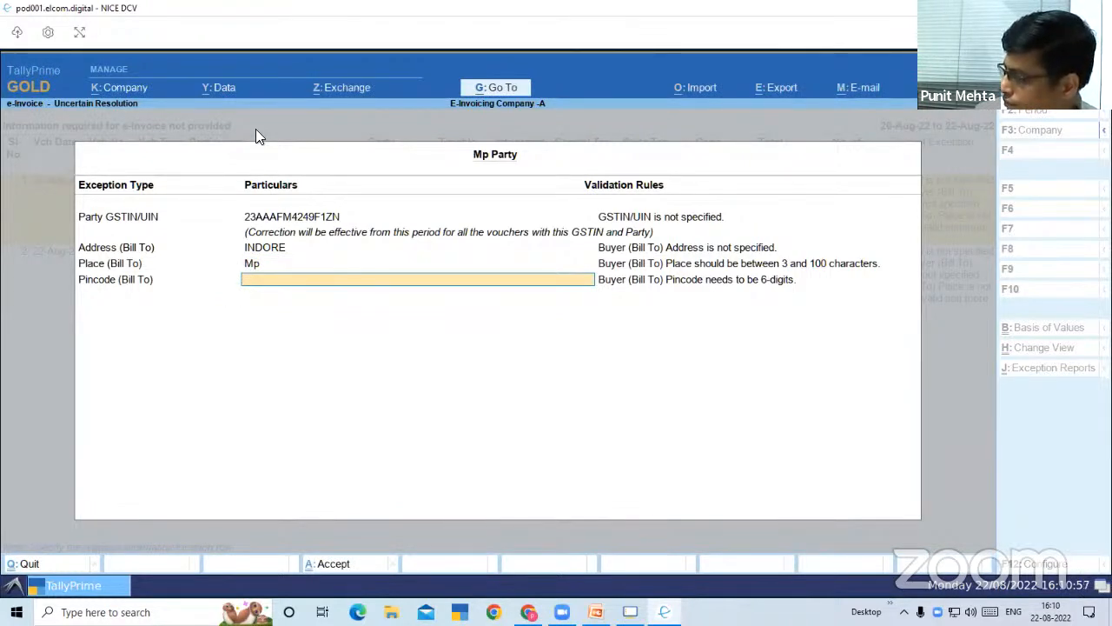
Enter the buyer's Bill To pincode and accept the corrections for Mp Party
text(4)
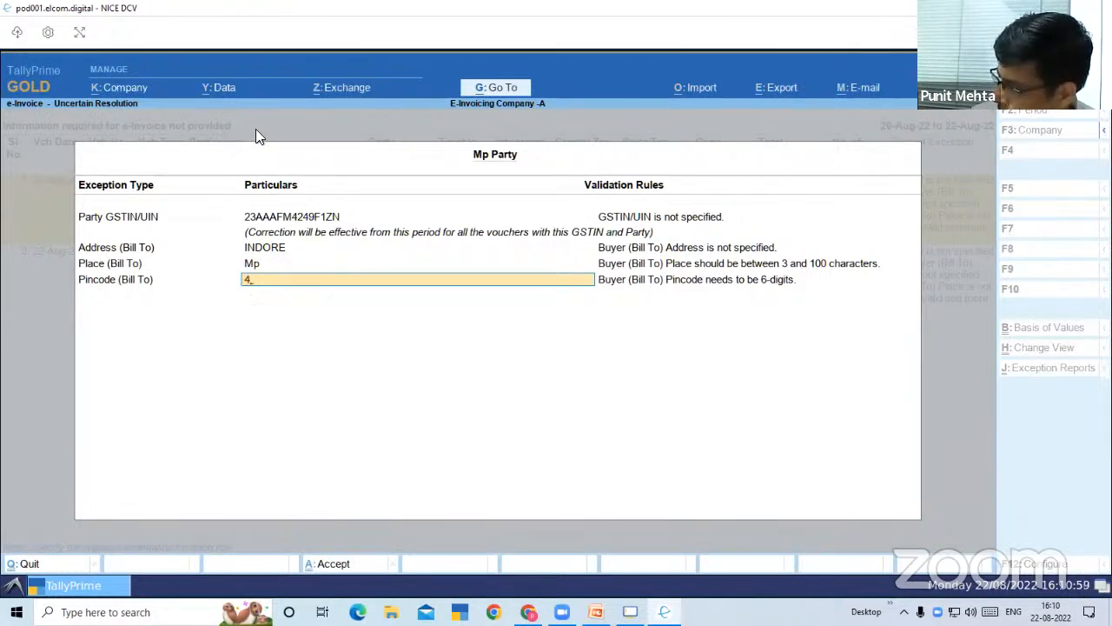
text(52002)
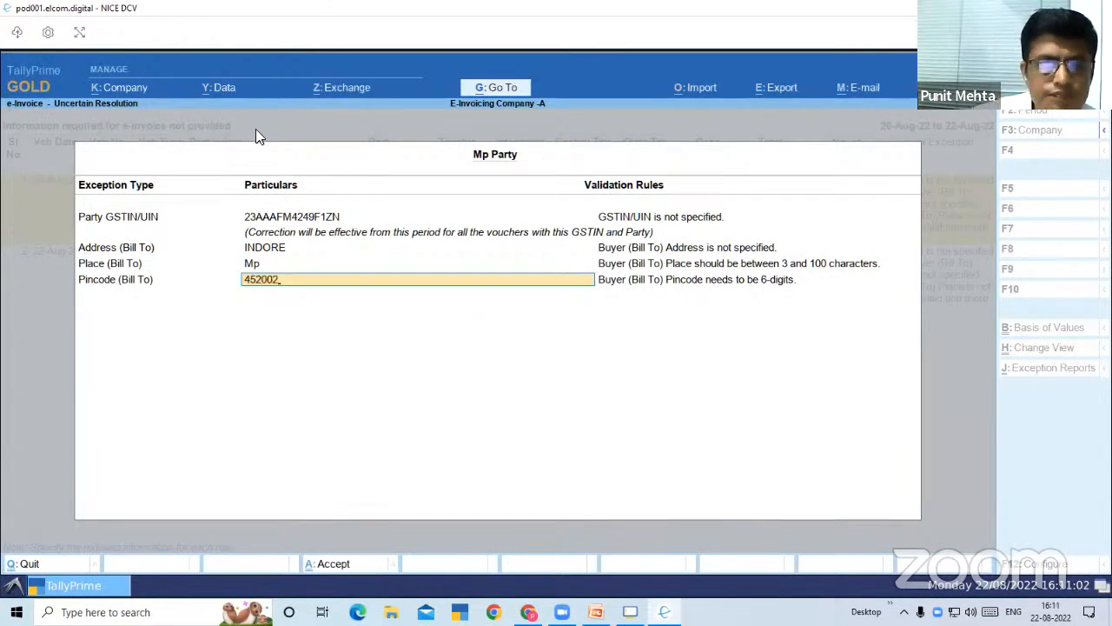
key(Return)
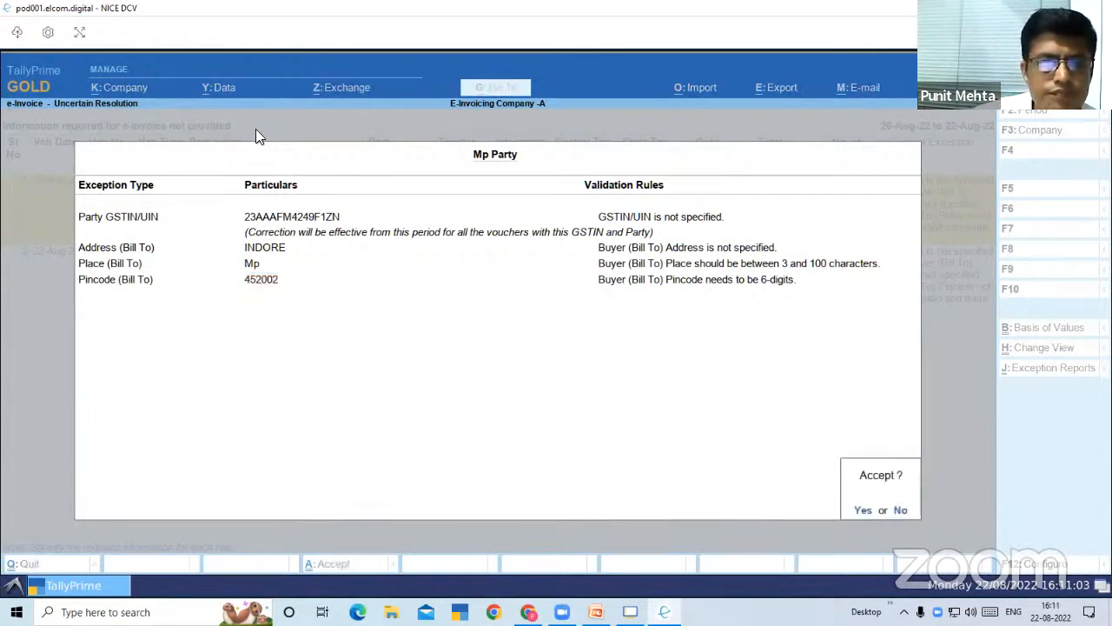
key(y)
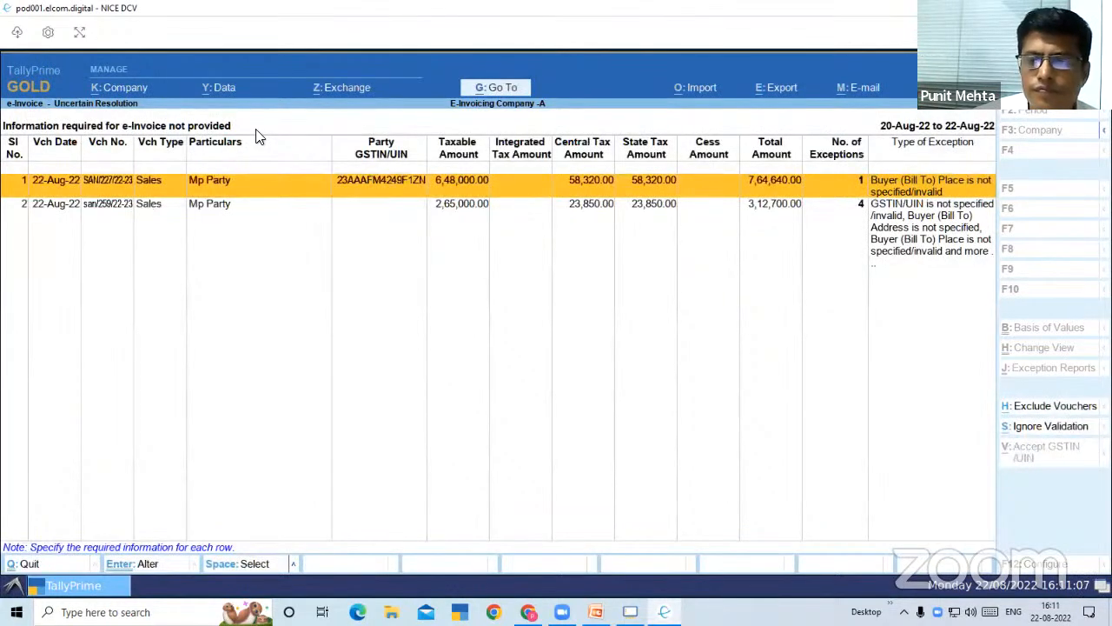
Reopen the exception details of voucher SAN/227/22-23, set Place (Bill To) to INDORE and accept the correction
key(space)
key(space)
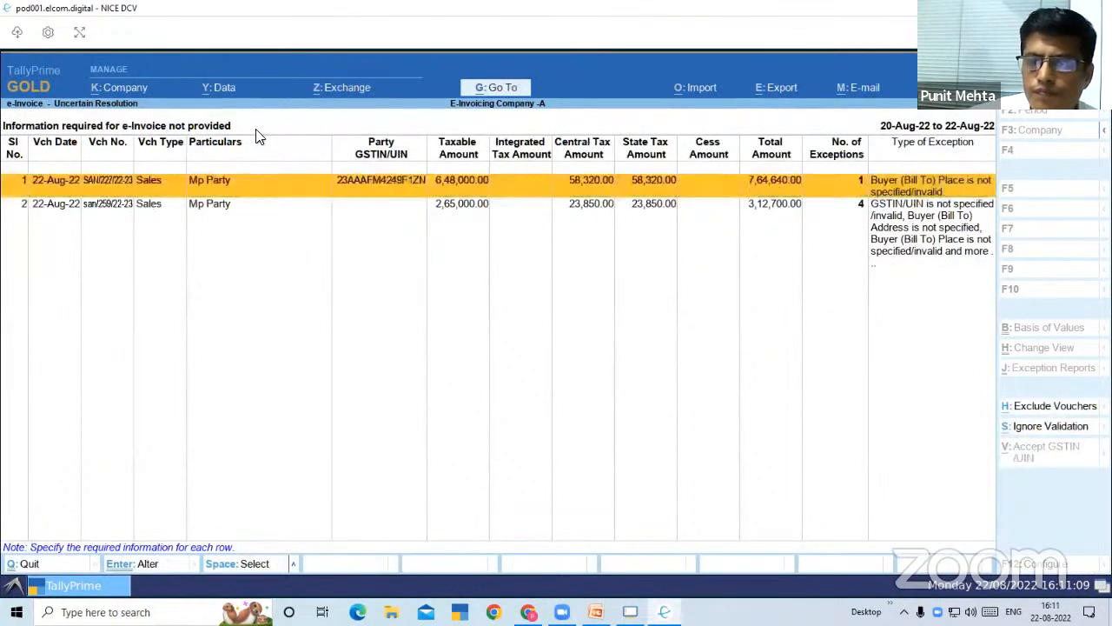
key(Return)
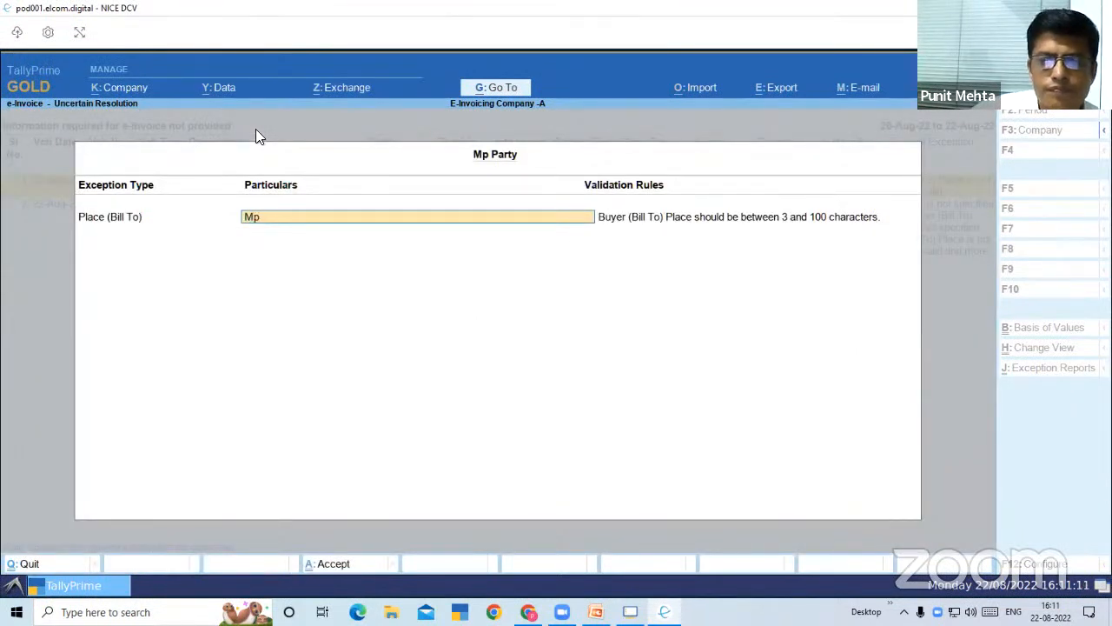
key(BackSpace)
text(INDORE)
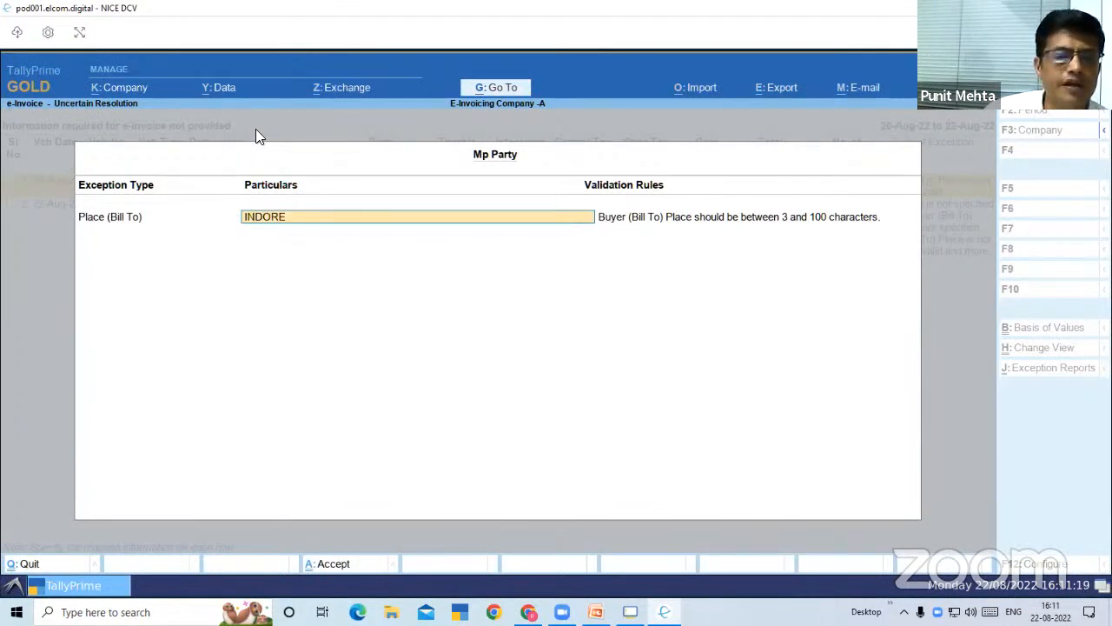
key(ctrl)
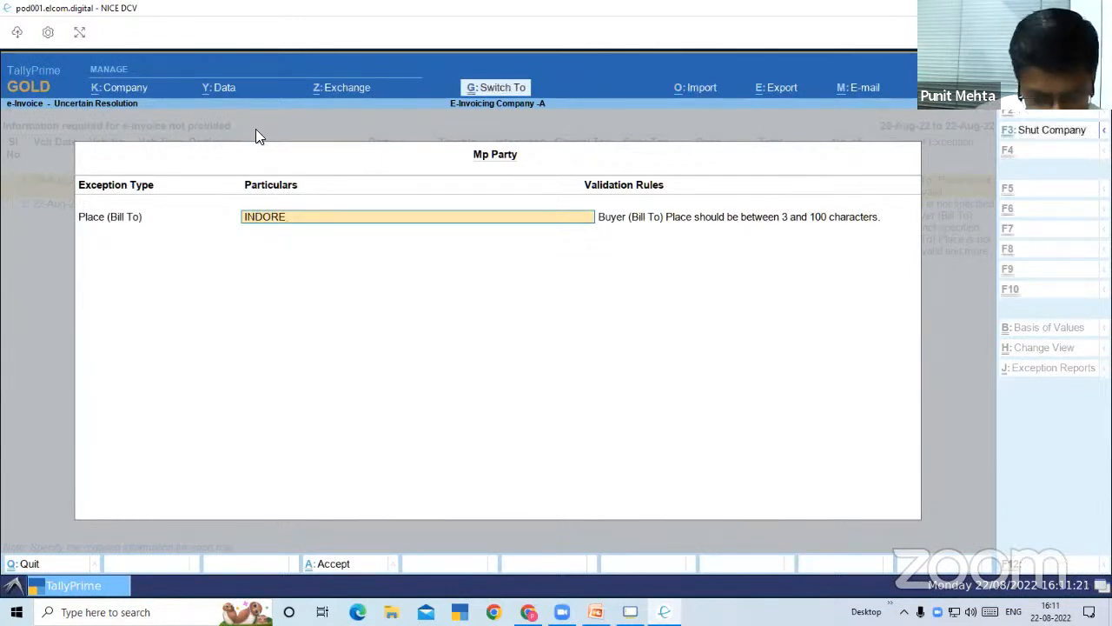
key(ctrl+a)
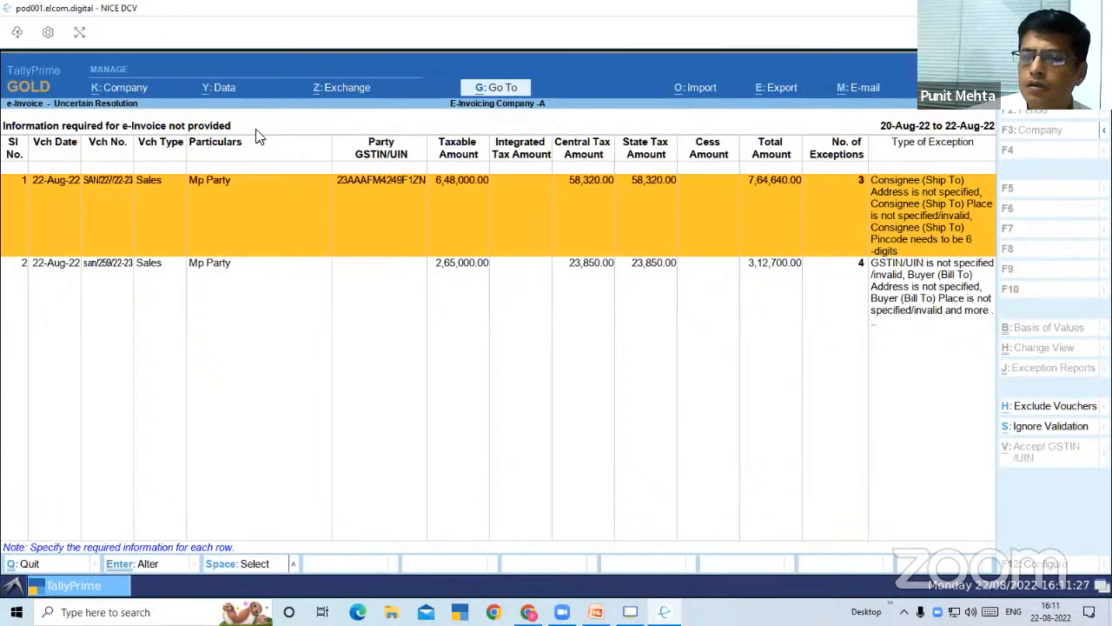
Open the Ship To exceptions of the first Mp Party voucher and leave them without changes
key(Return)
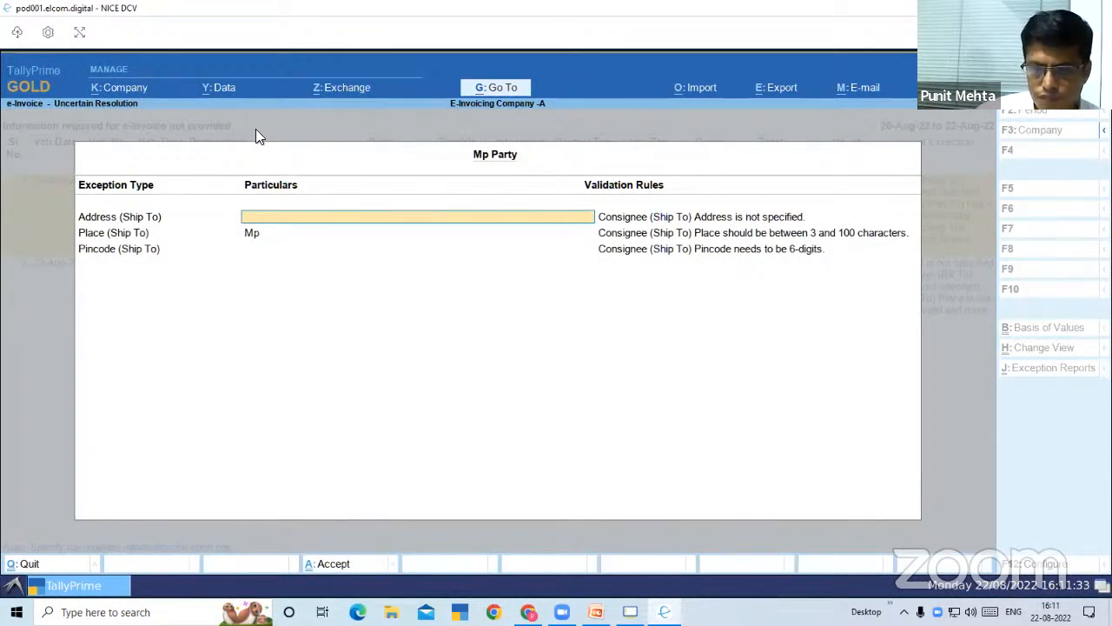
key(Escape)
key(y)
Open voucher SAN/227/22-23 for alteration, go through its dispatch details to the party details, and enter the consignee's pincode
key(Return)
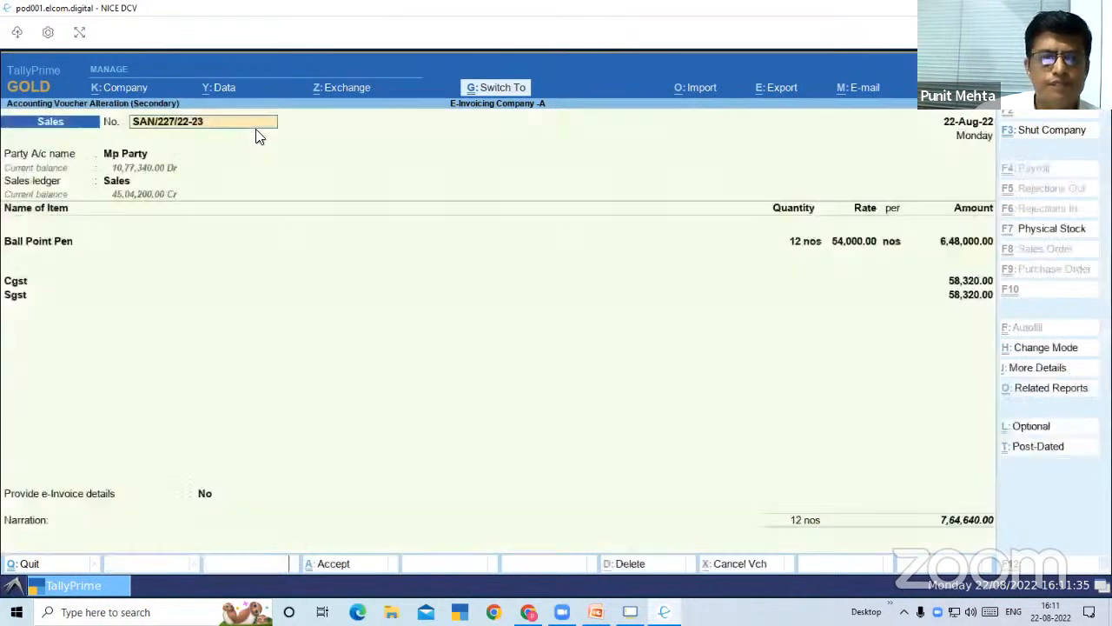
key(Return)
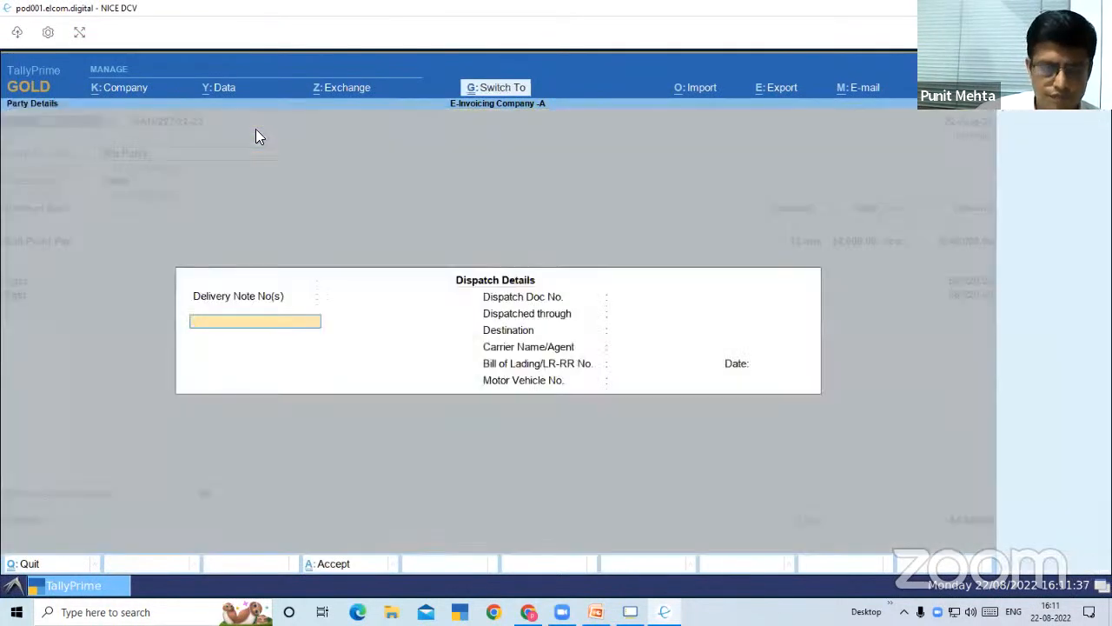
key(ctrl+a)
key(Return)
key(Return)
key(Return)
key(Return)
key(Return)
key(Return)
key(Return)
key(Return)
key(Return)
key(Return)
key(Return)
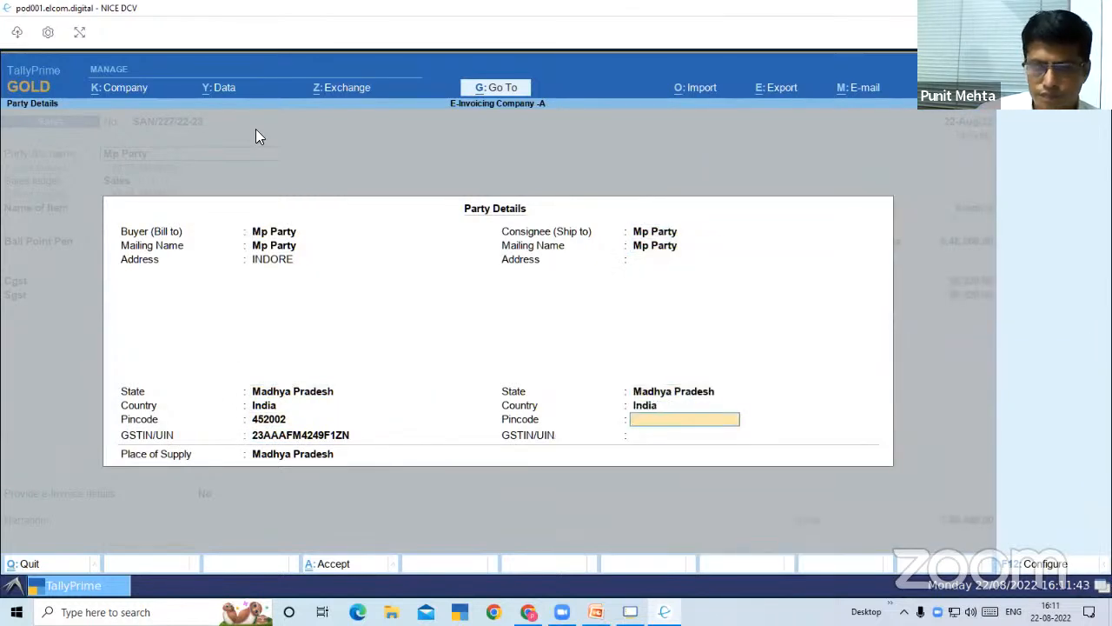
text(452002)
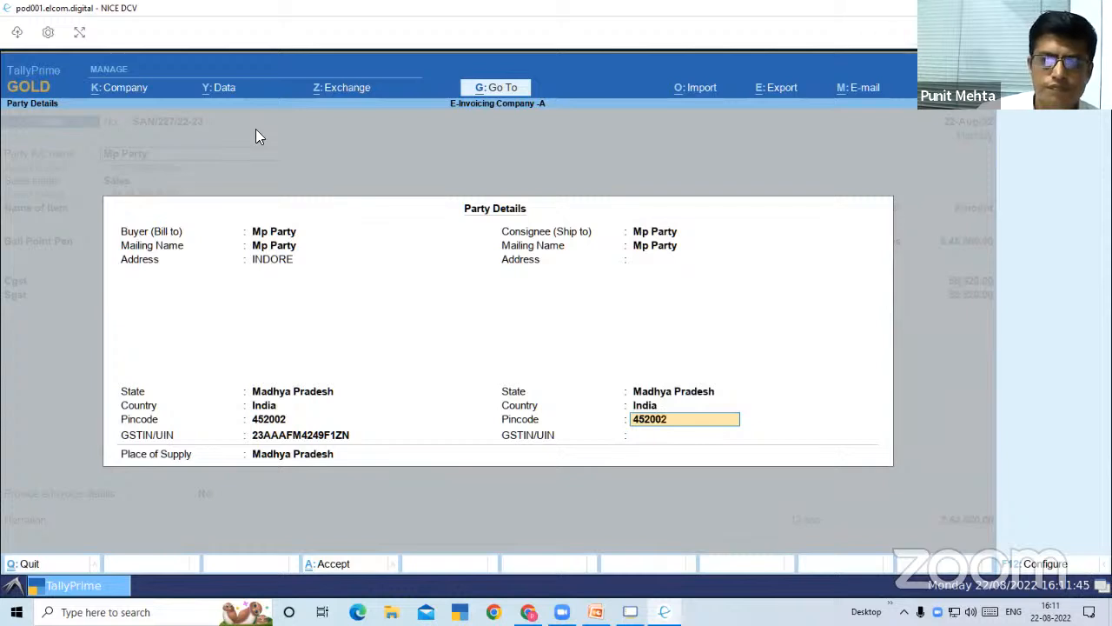
key(Return)
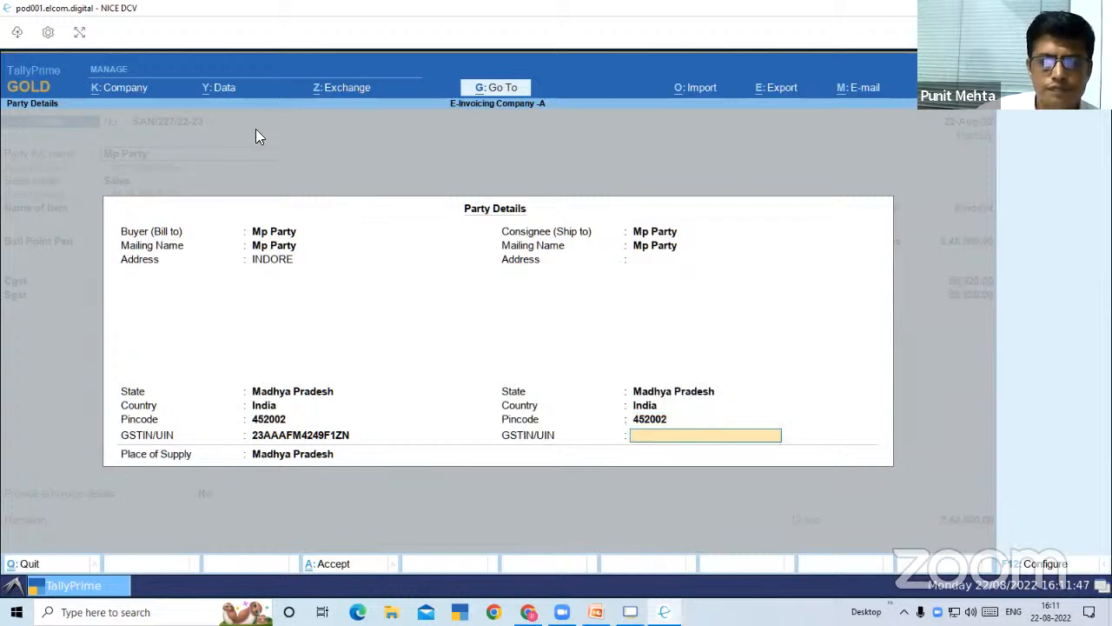
Copy the buyer's GSTIN/UIN into the consignee's GSTIN/UIN and accept the party details
key(BackSpace)
key(BackSpace)
key(BackSpace)
key(BackSpace)
key(BackSpace)
key(BackSpace)
key(BackSpace)
key(BackSpace)
key(Return)
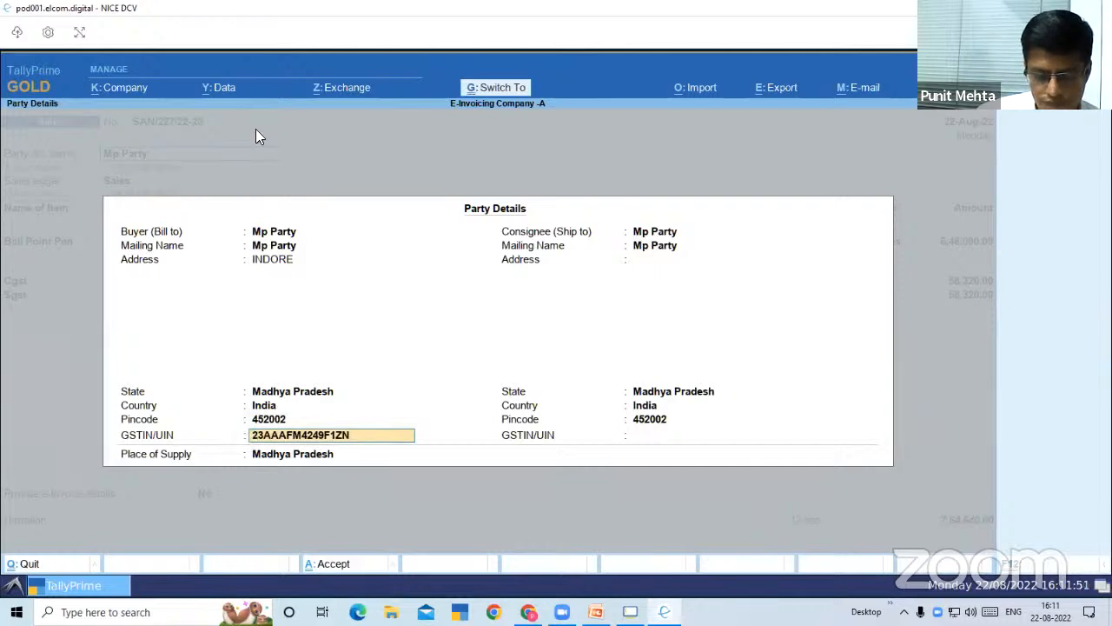
key(Return)
key(Return)
key(Return)
key(Return)
key(Return)
key(Return)
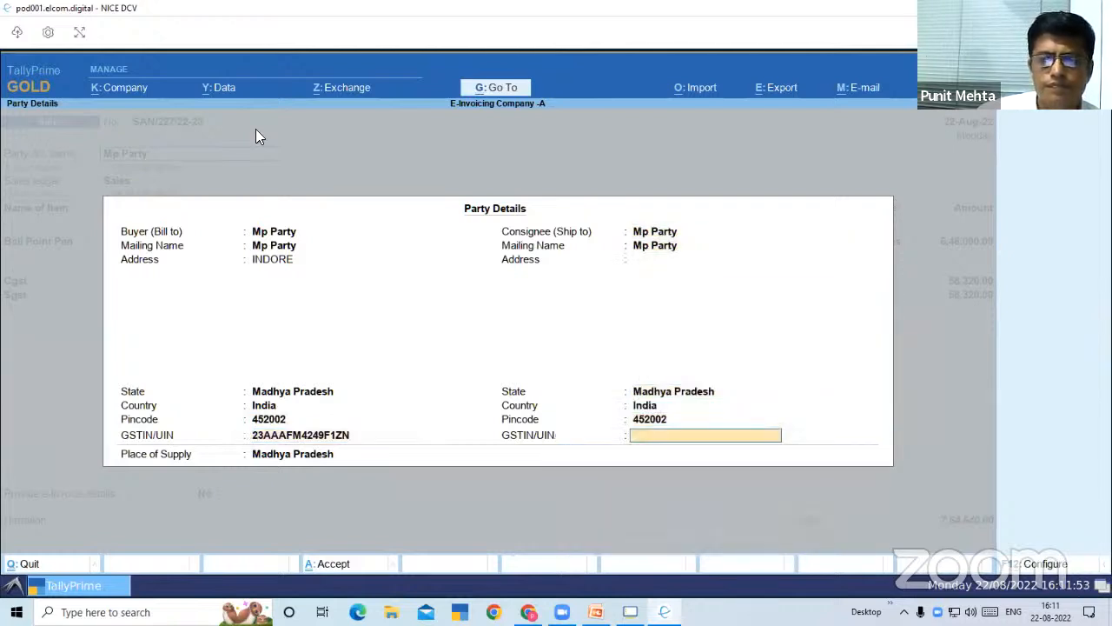
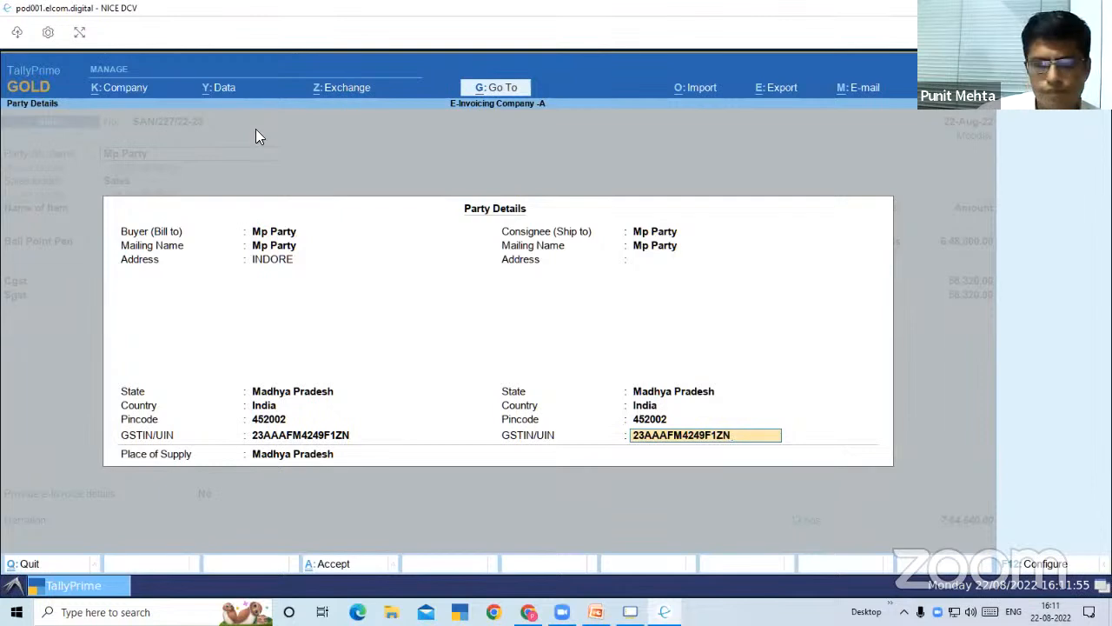
key(Return)
Save the altered sales voucher and choose to generate its e-Invoice
key(Return)
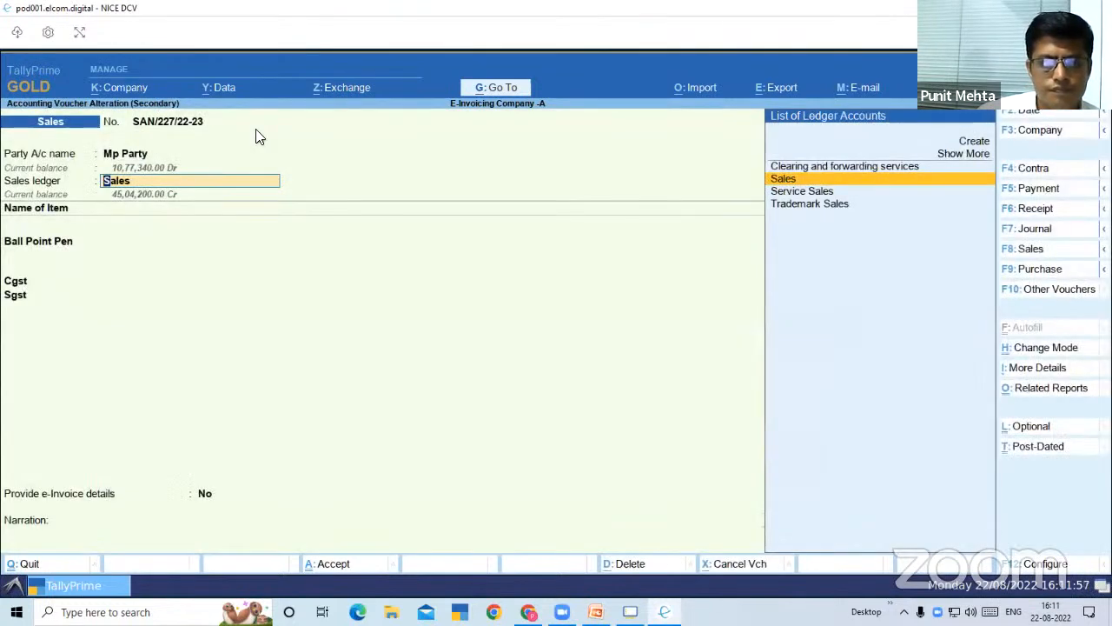
key(Return)
key(ctrl+a)
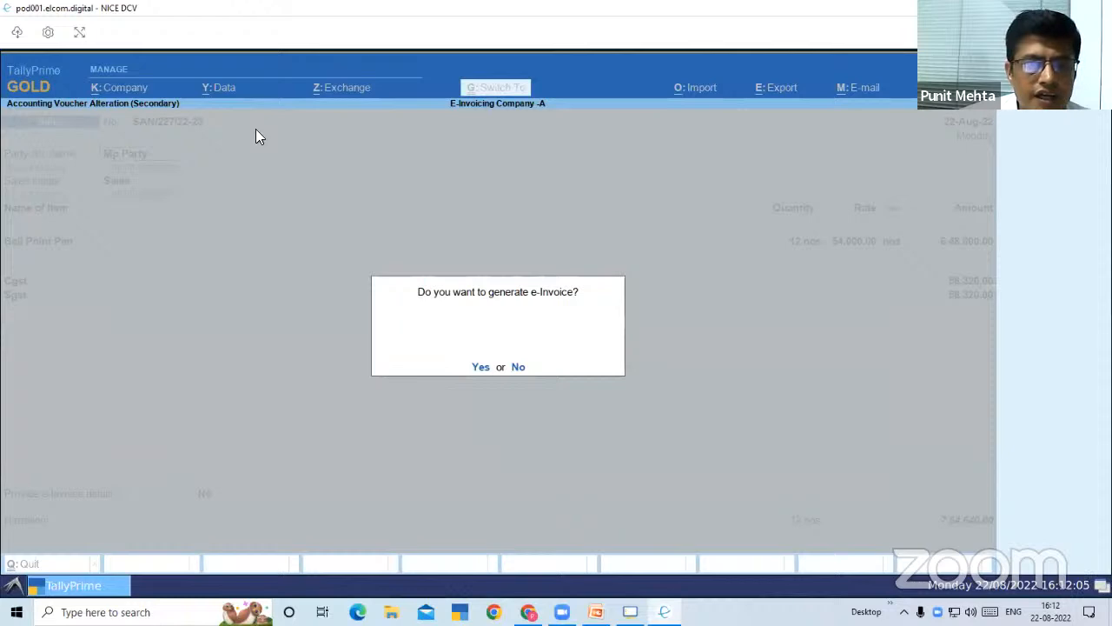
key(y)
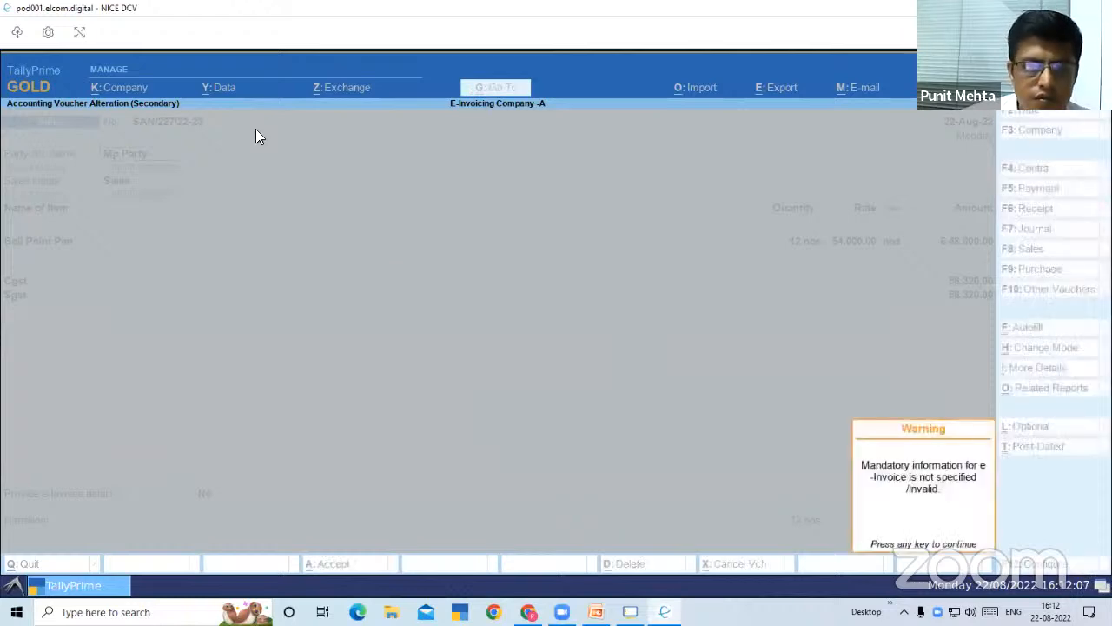
key(Return)
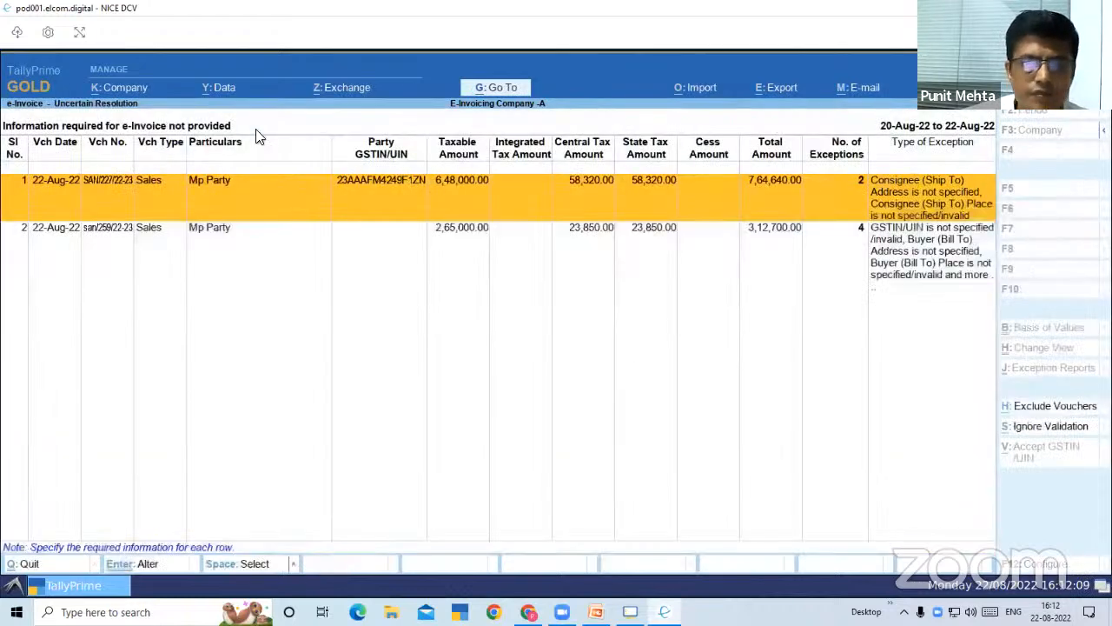
Reopen voucher SAN/227/22-23, set Provide e-Invoice details to Yes and enable Provide Dispatch From details
key(Return)
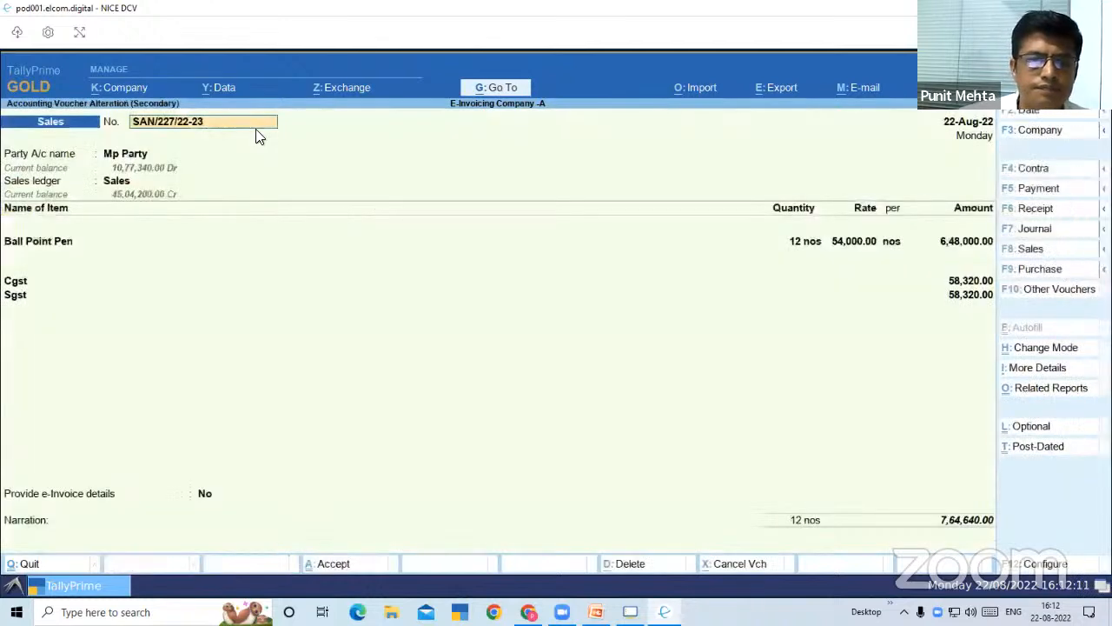
click(207, 495)
text(y)
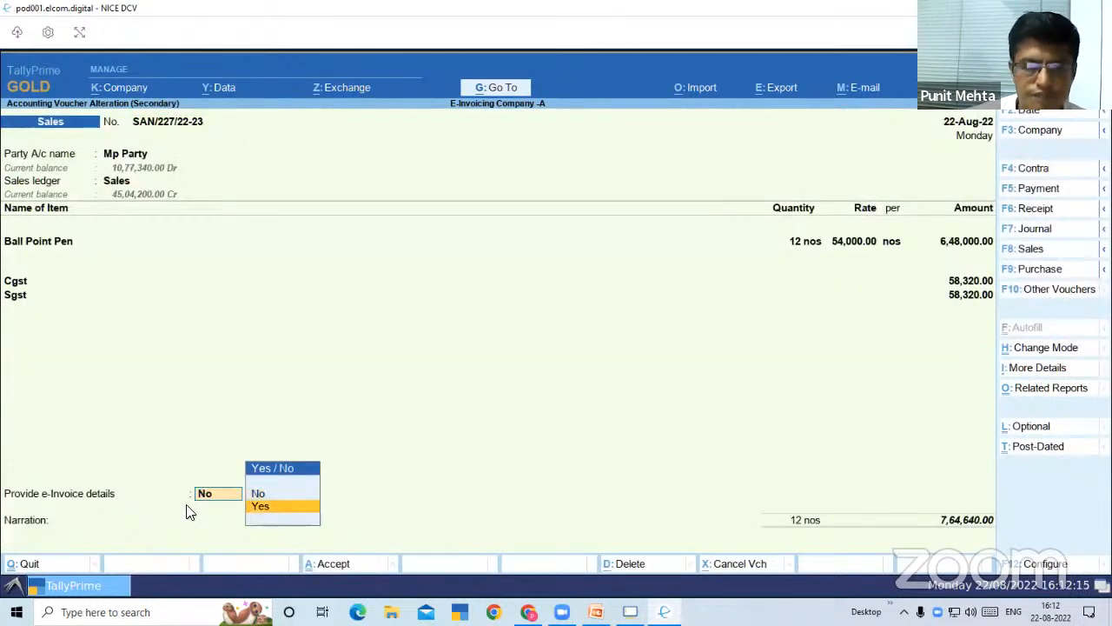
key(Return)
key(F12)
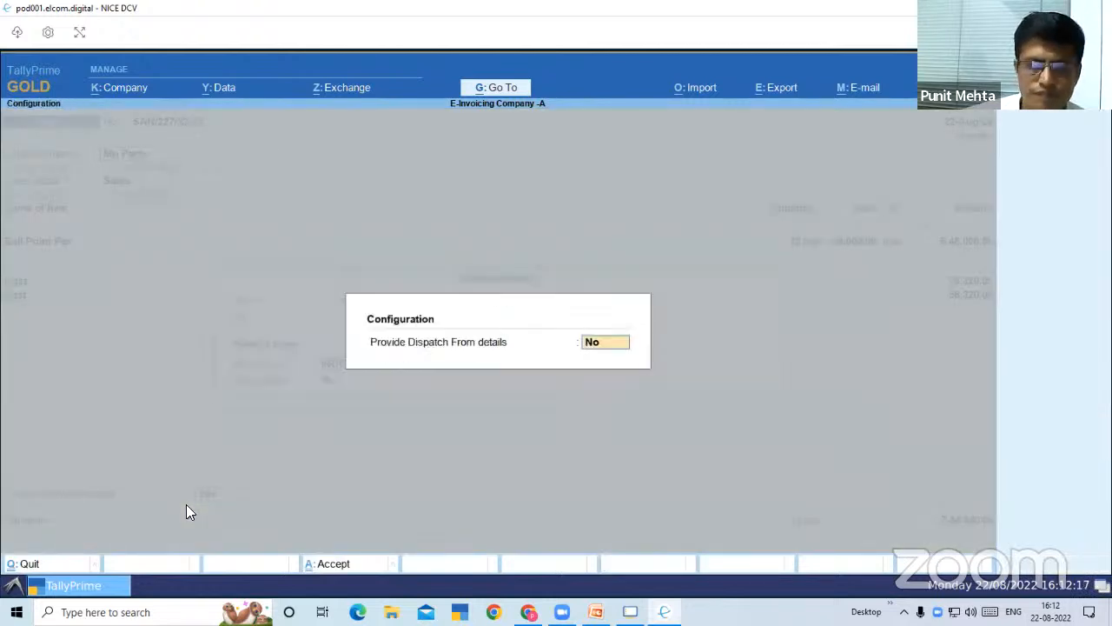
text(Y)
key(Return)
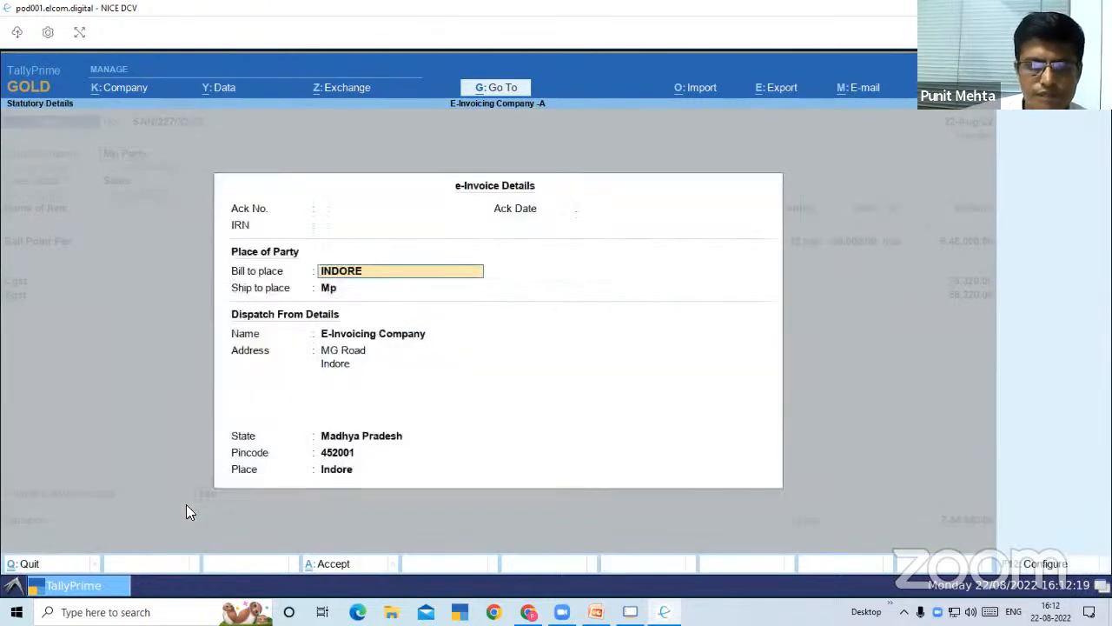
key(Return)
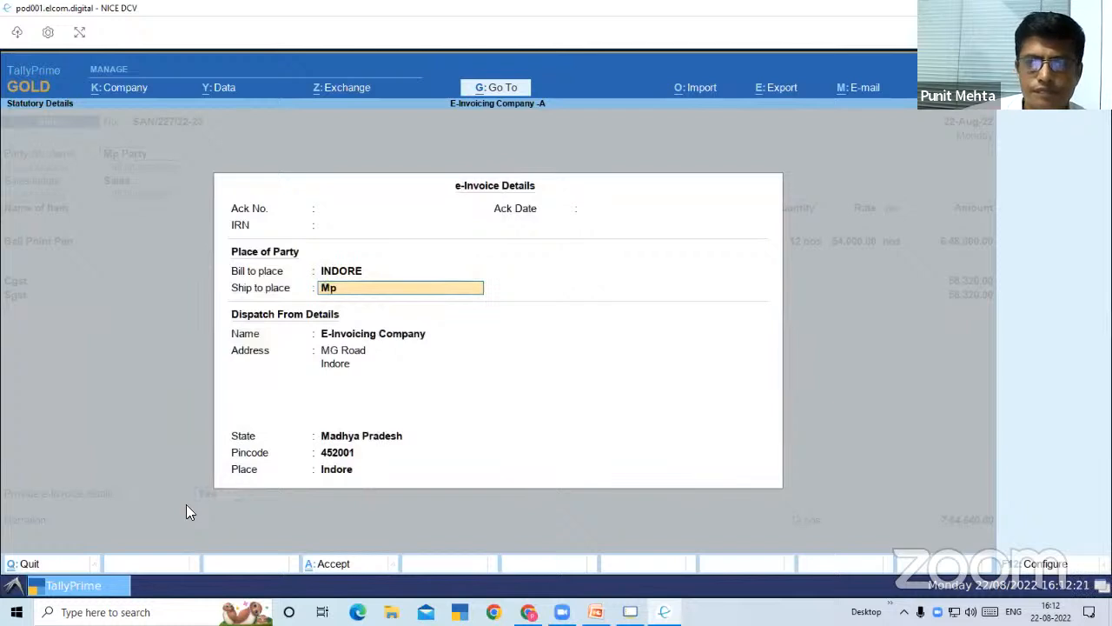
key(ctrl+a)
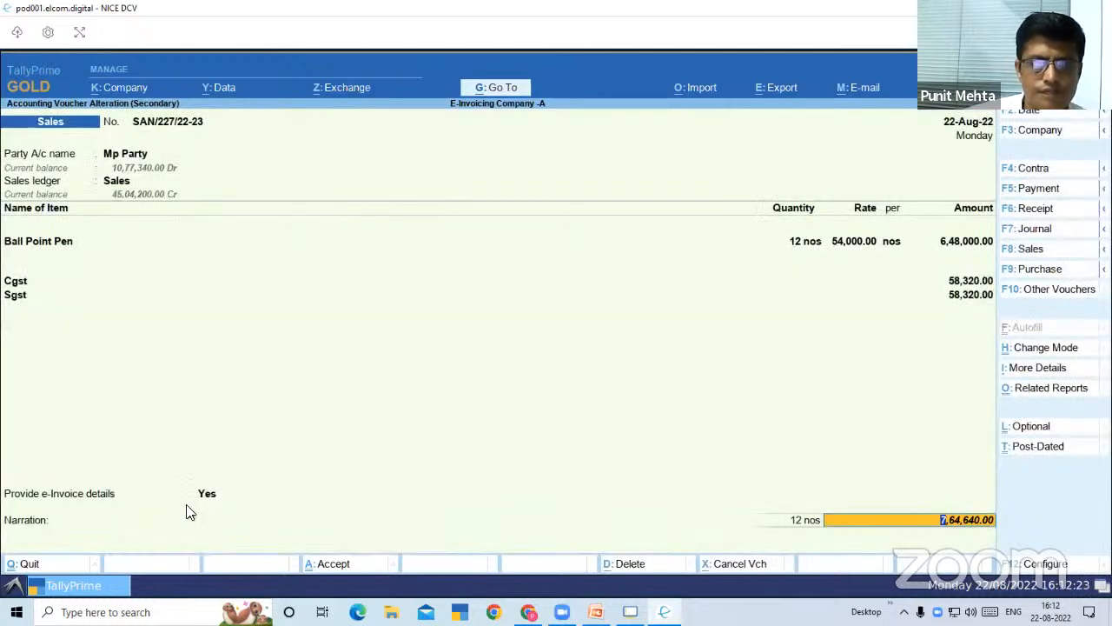
Return to the voucher's party details and set the Consignee (Ship to) address to INDORE
key(BackSpace)
key(BackSpace)
key(BackSpace)
key(BackSpace)
key(BackSpace)
key(BackSpace)
key(BackSpace)
key(BackSpace)
key(BackSpace)
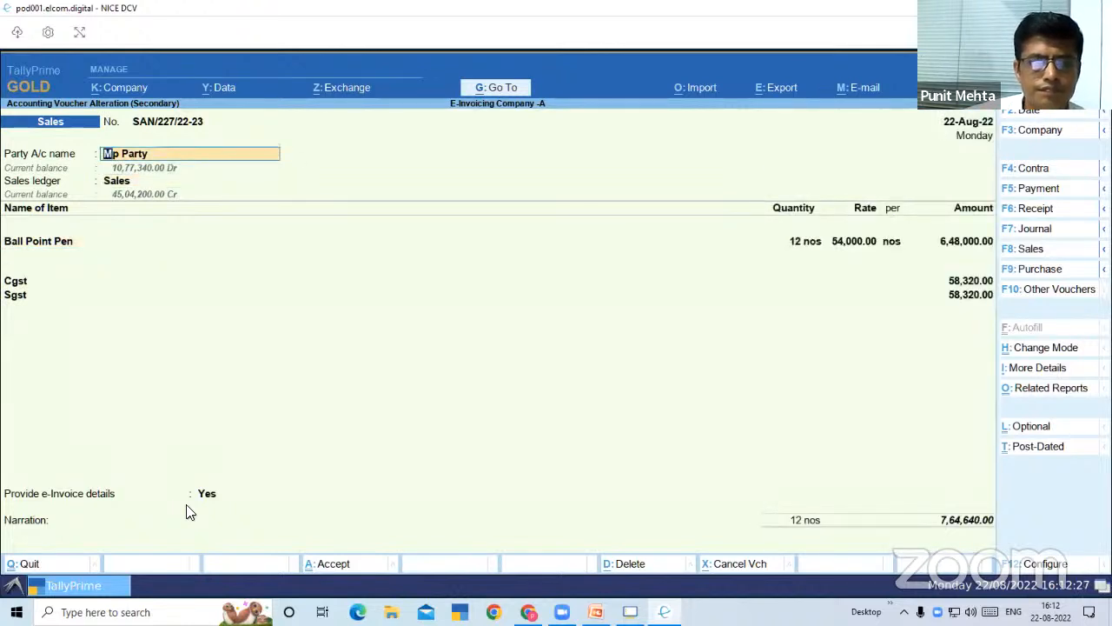
key(Return)
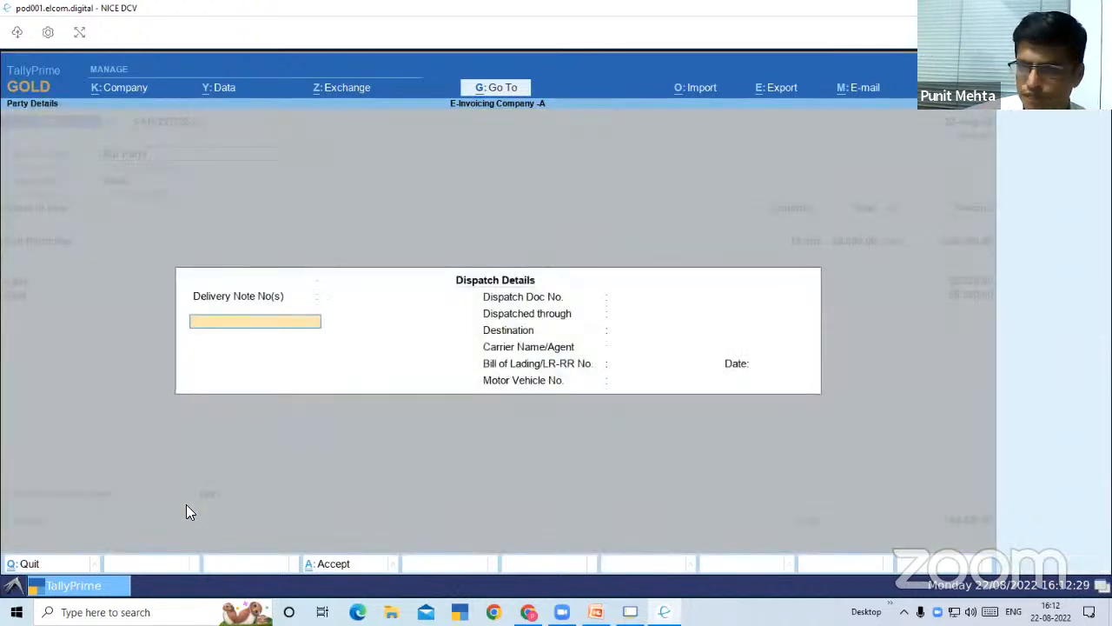
key(BackSpace)
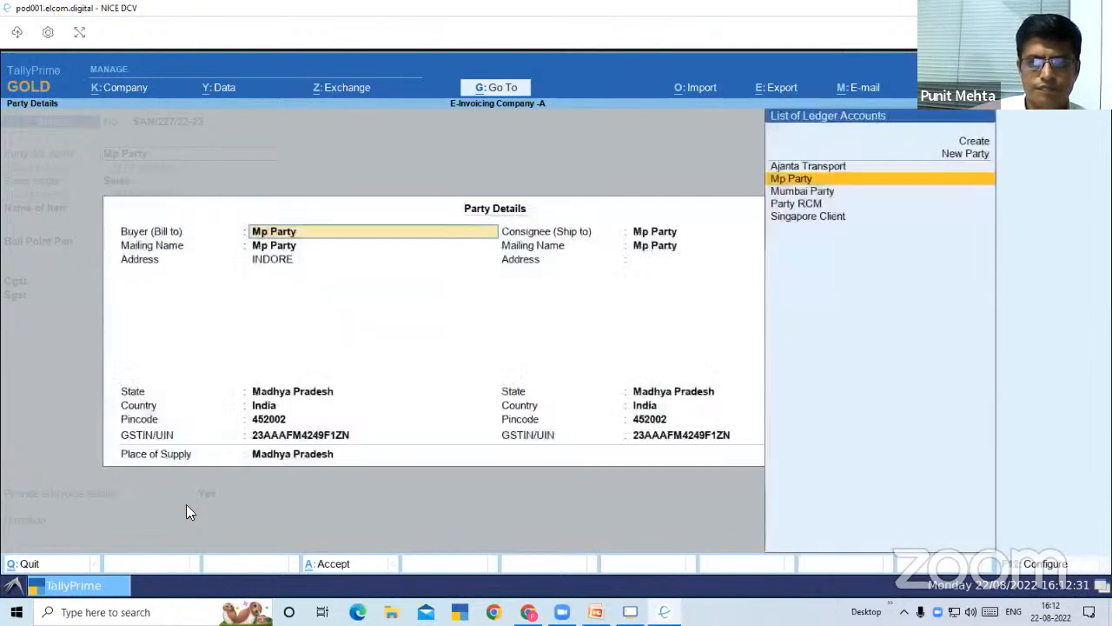
key(Return)
key(Return)
key(Return)
key(Return)
key(Return)
key(Return)
key(Return)
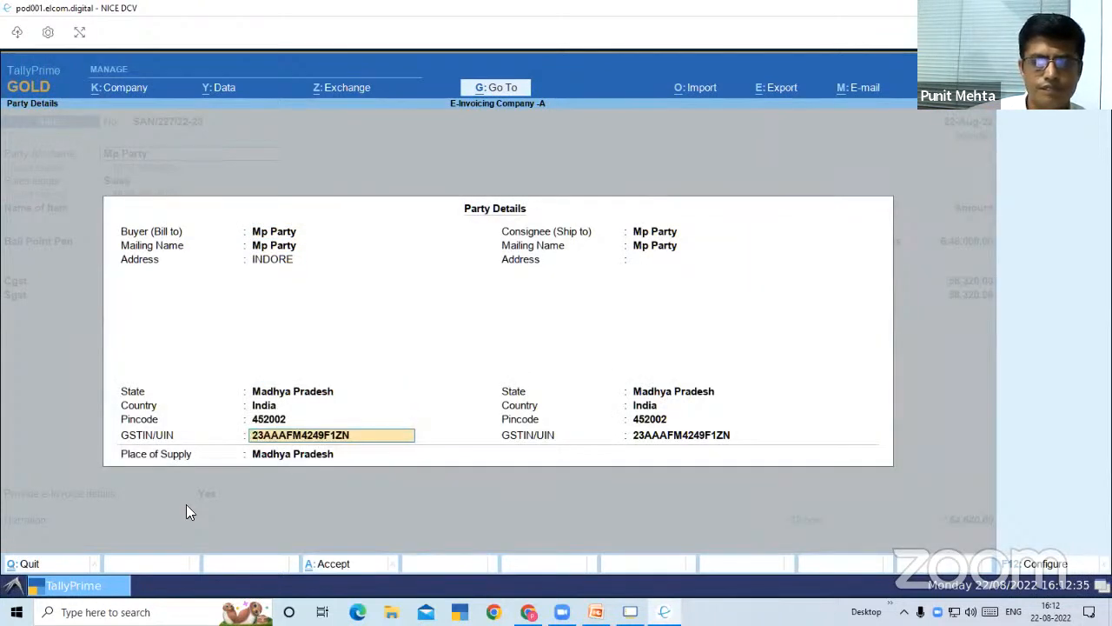
key(Return)
key(Return)
key(Return)
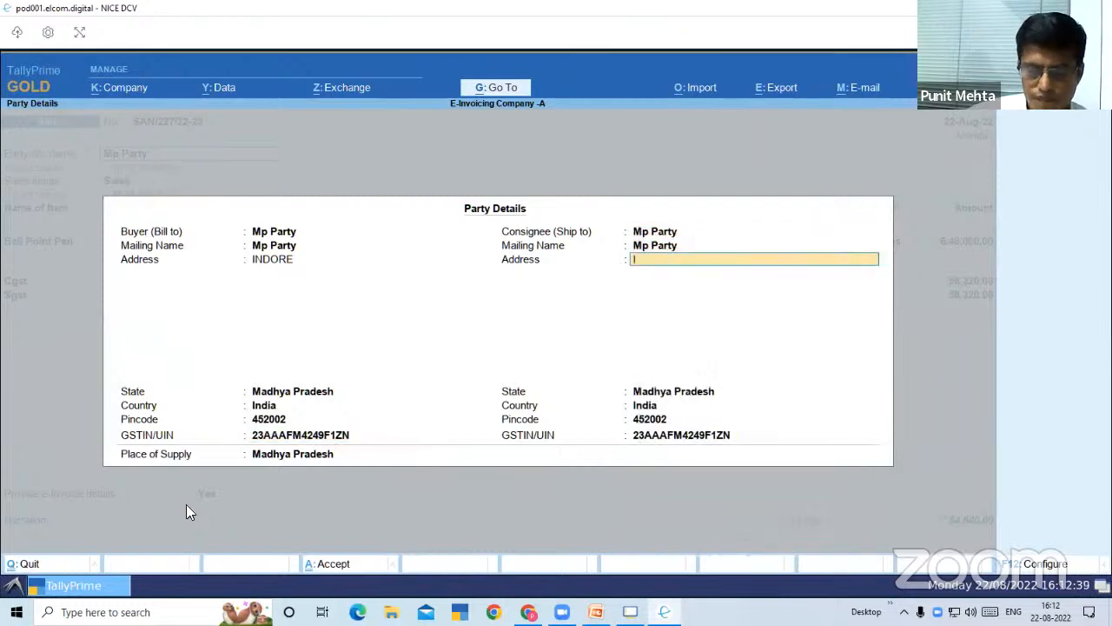
text(INDORE)
key(Return)
key(Return)
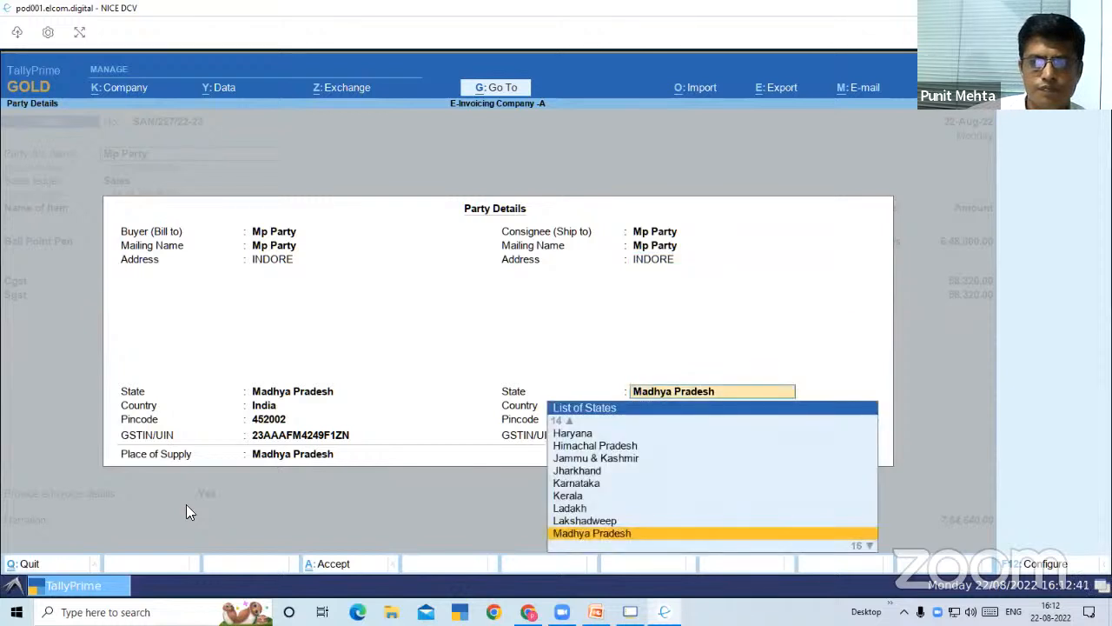
key(Return)
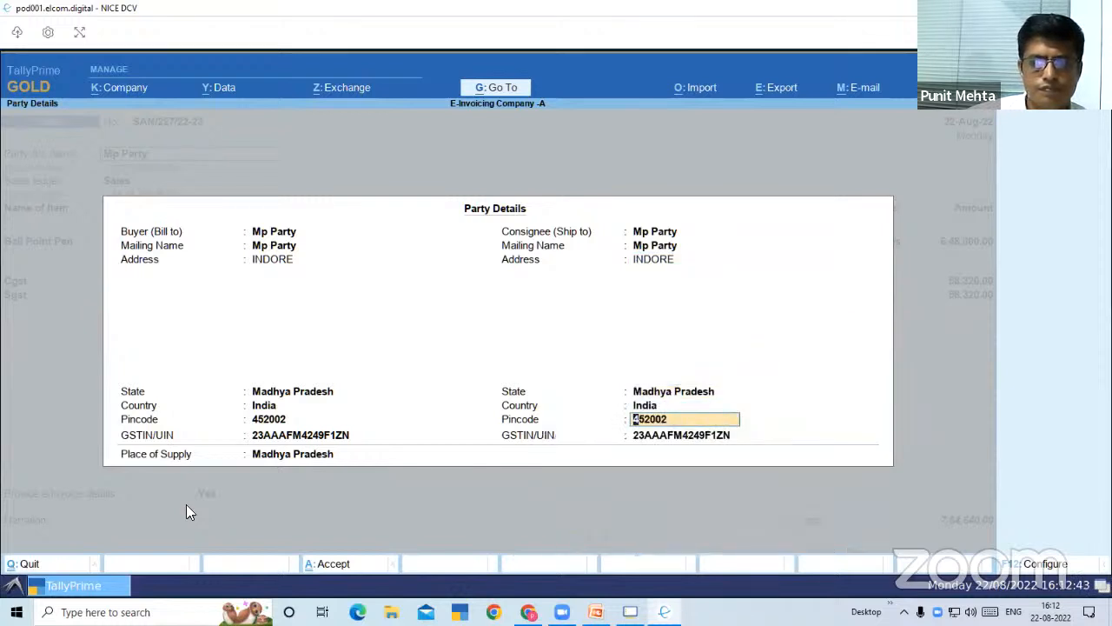
key(Return)
key(Return)
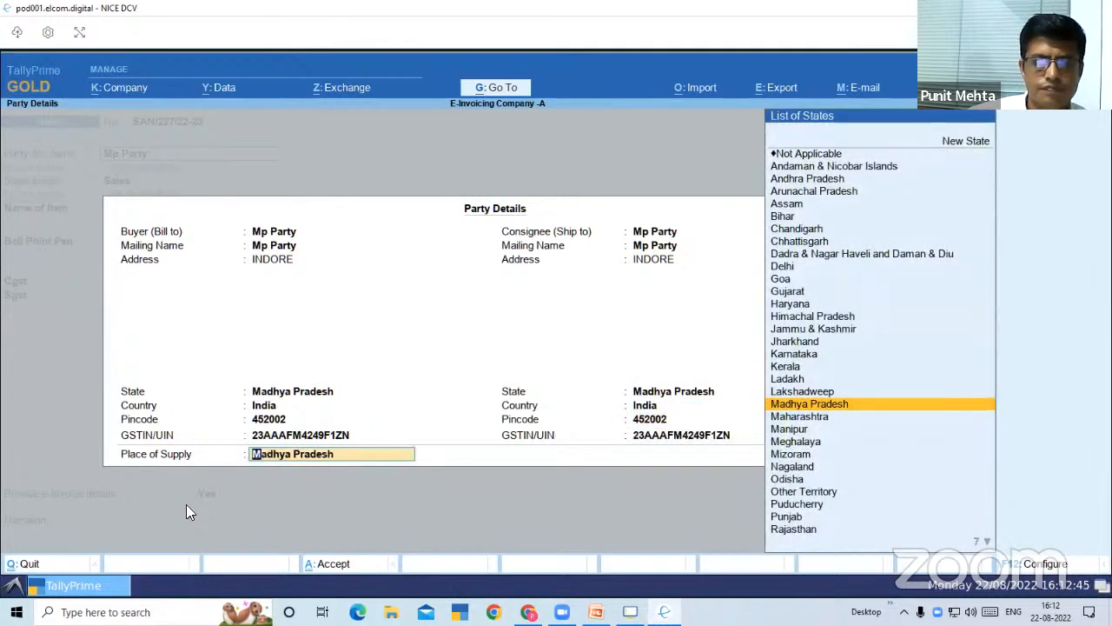
key(Return)
Save voucher SAN/227/22-23 with its new consignee address and choose to generate the e-Invoice
key(ctrl+a)
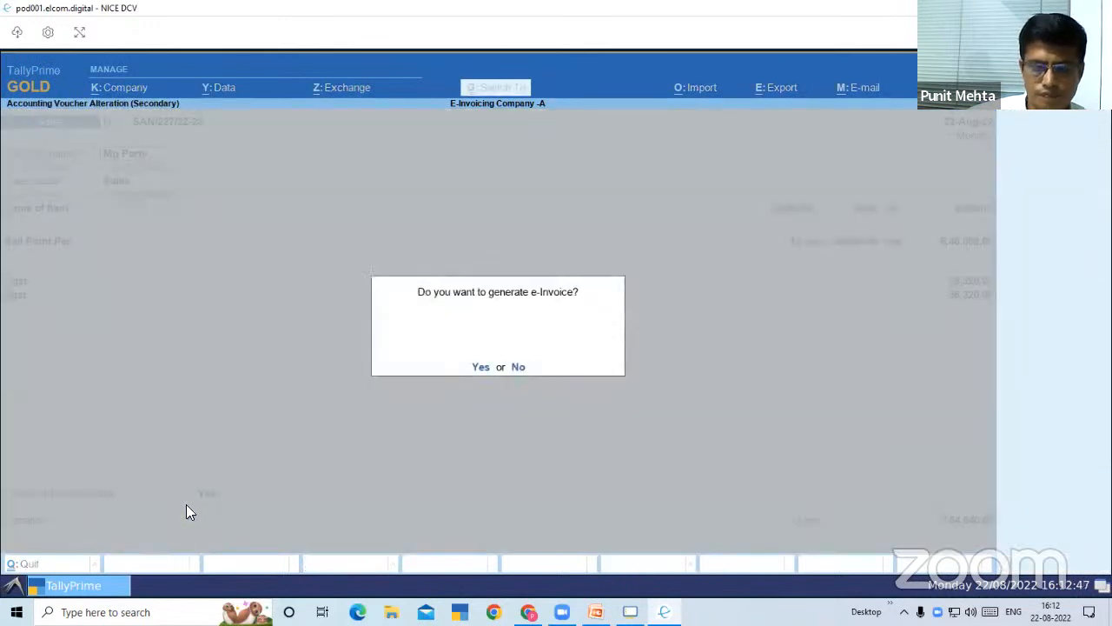
key(y)
key(Return)
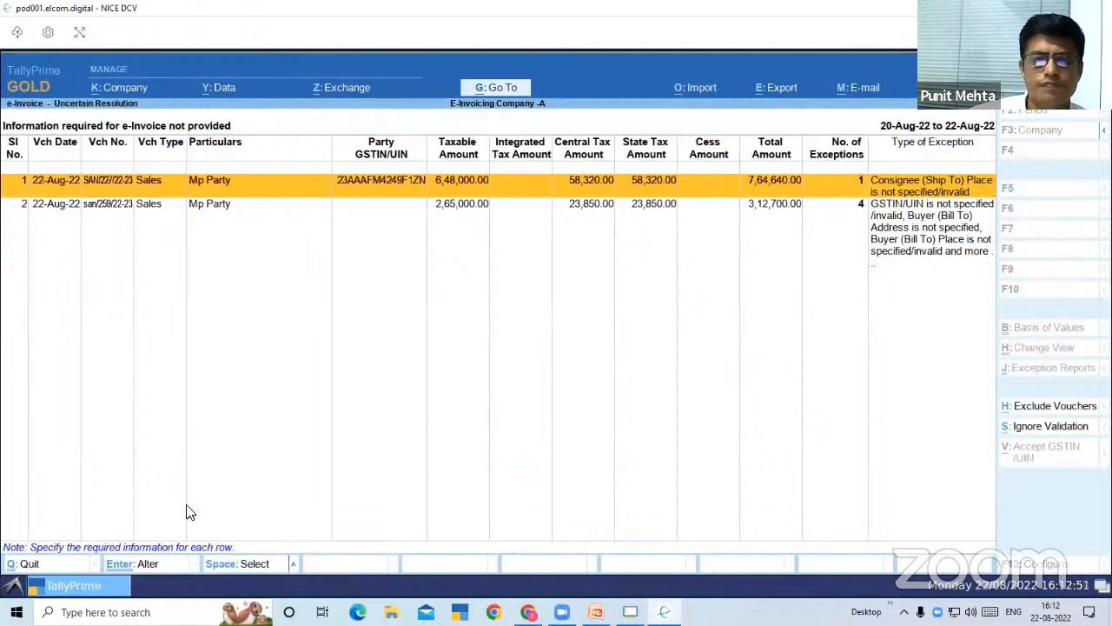
Open the exception details of voucher SAN/227/22-23, set Place (Ship To) to INDORE and accept the correction
key(Return)
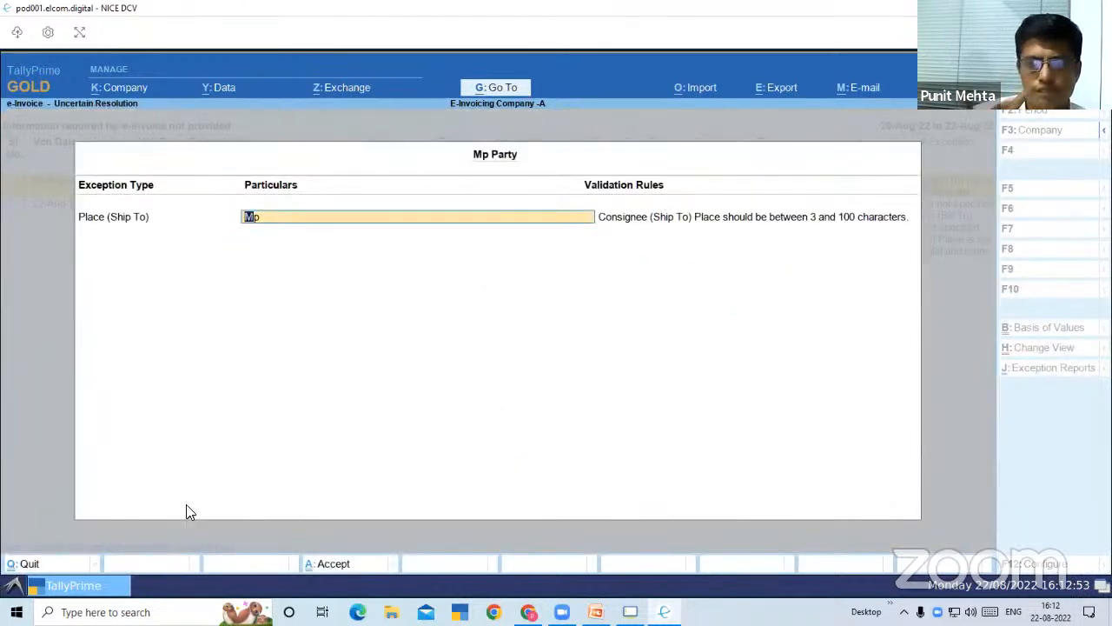
text(INDORE)
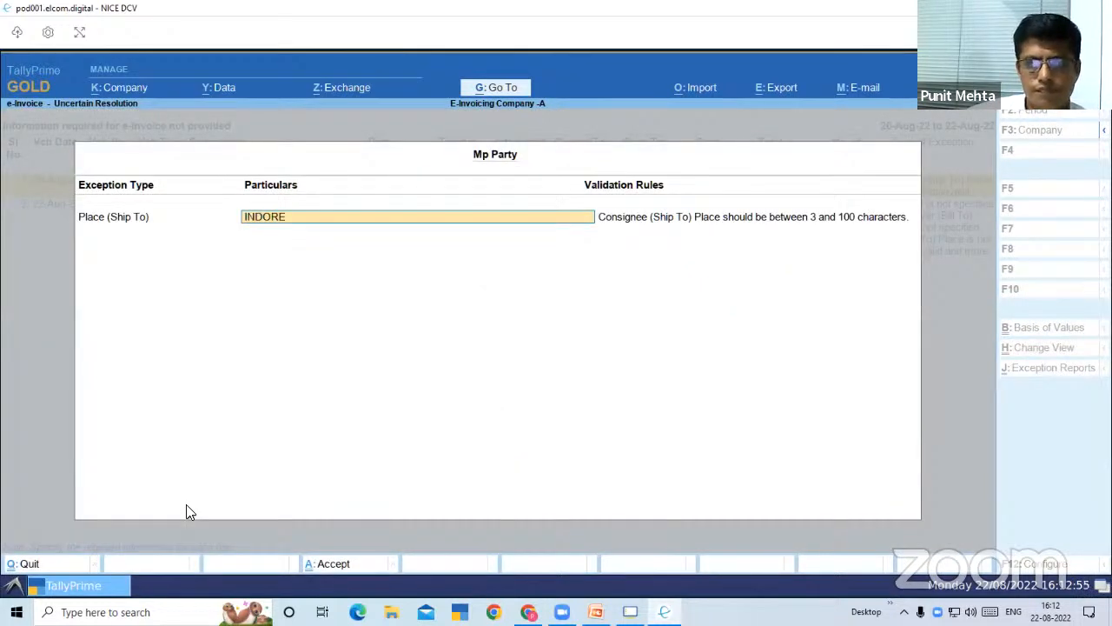
key(Return)
key(Return)
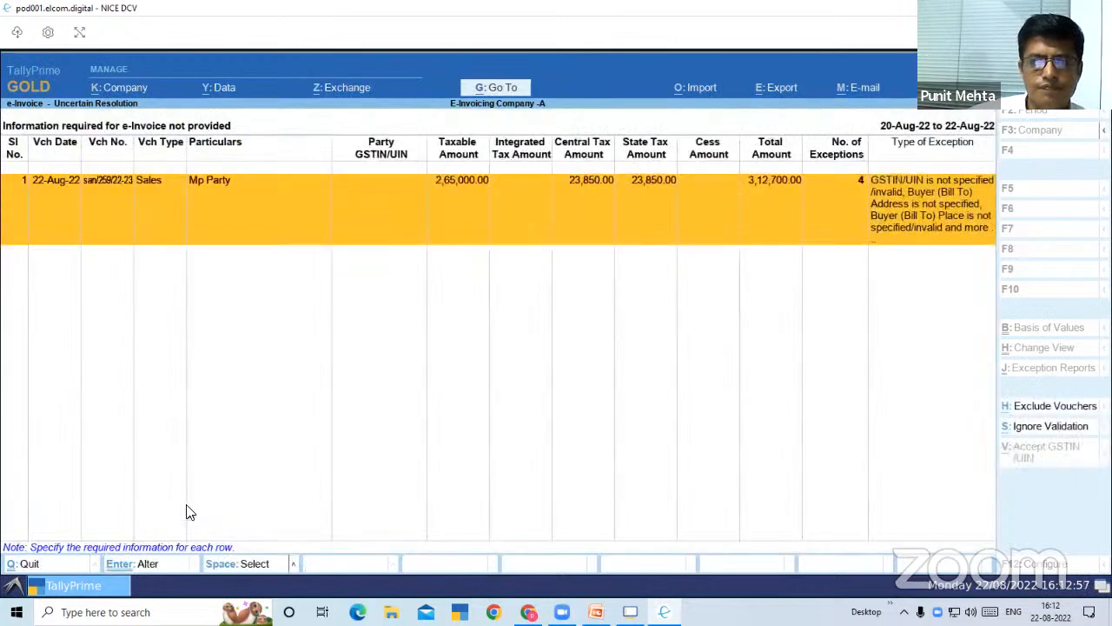
Leave the missing-information list and view the Mp Party voucher among those pending for IRN generation
key(Escape)
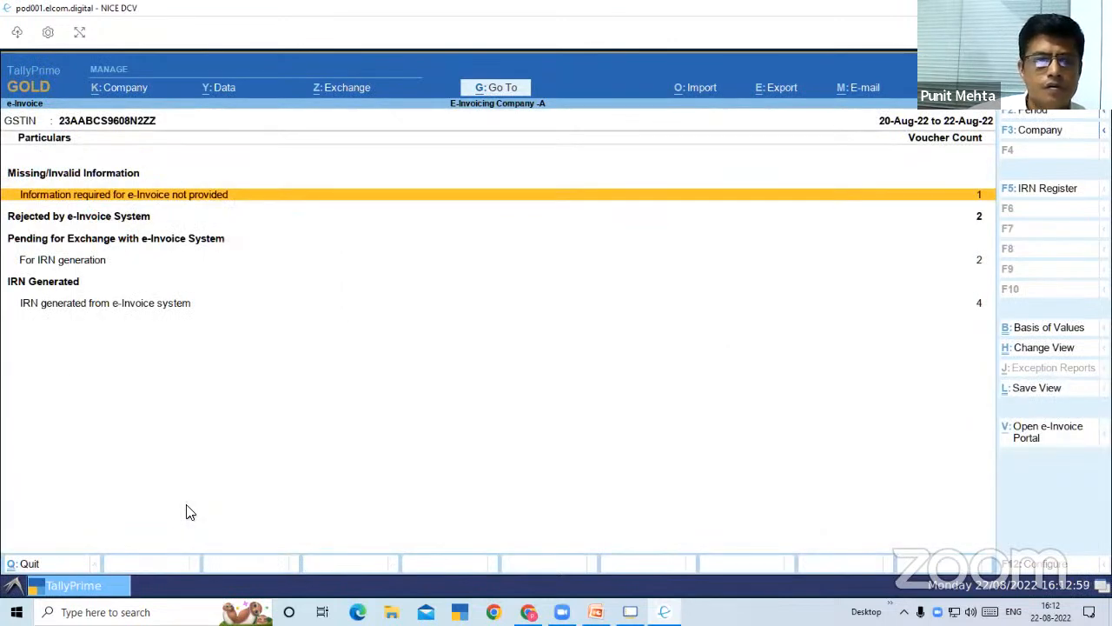
key(Down)
key(Down)
key(Down)
key(Up)
key(Up)
key(Down)
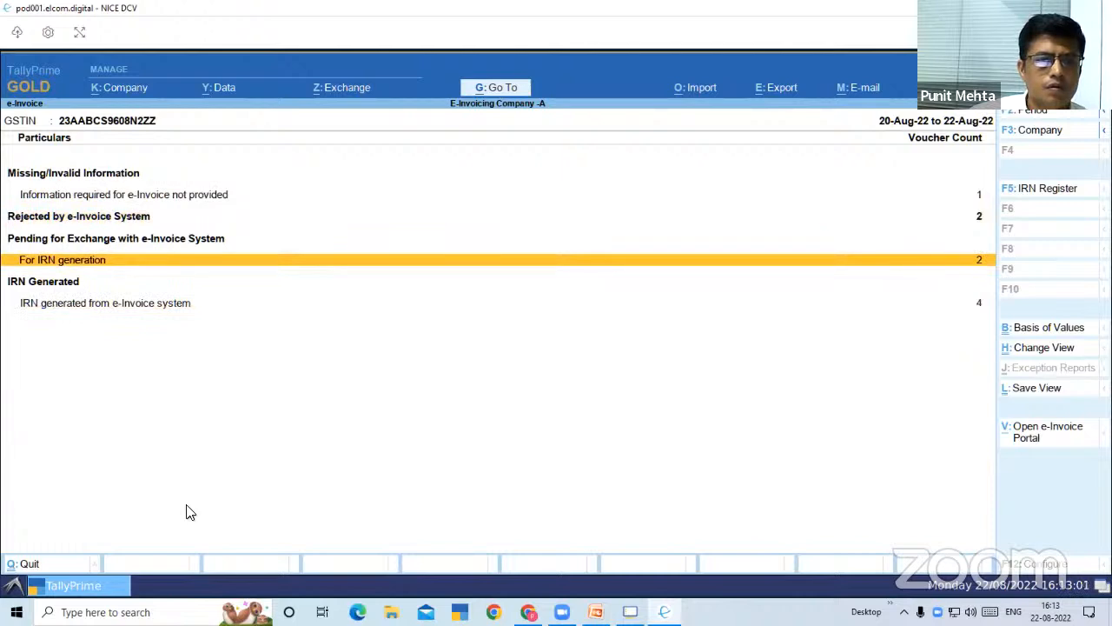
key(Return)
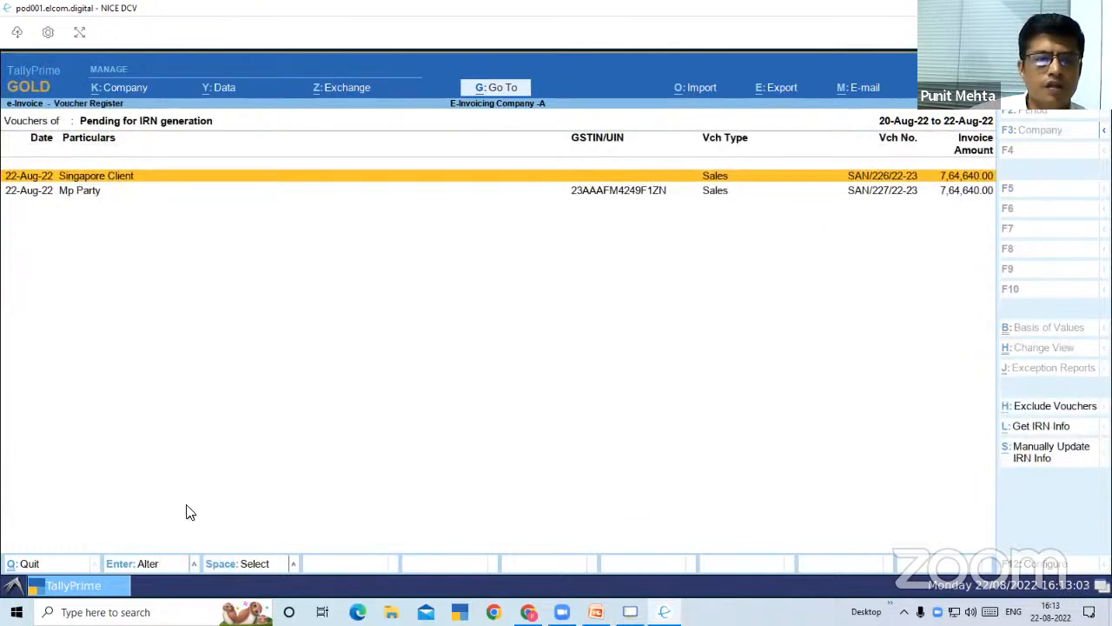
key(Down)
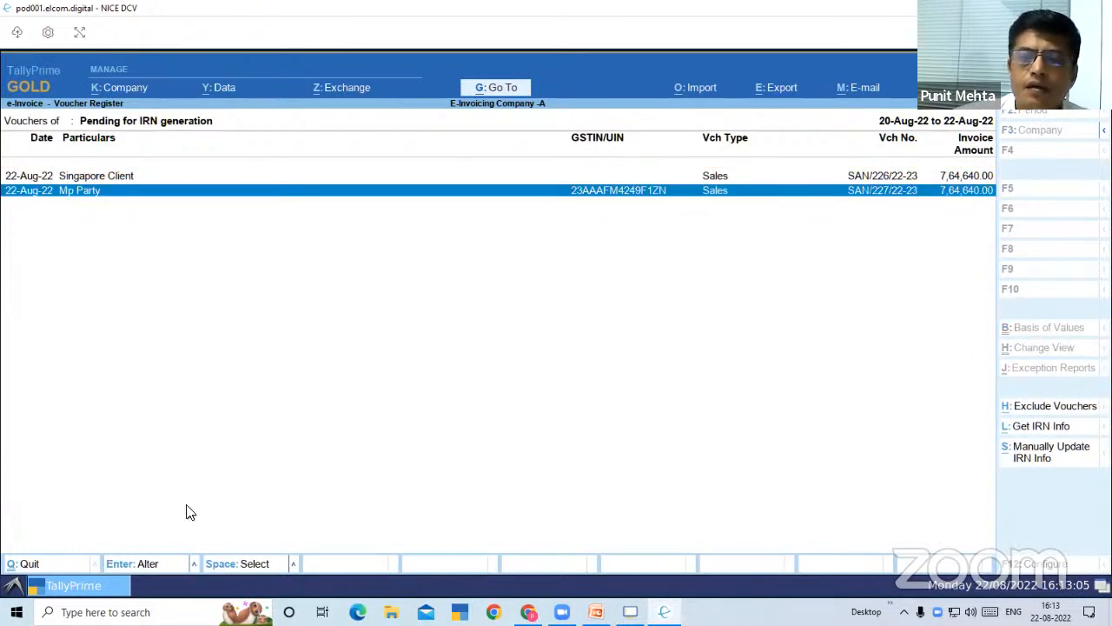
click(74, 584)
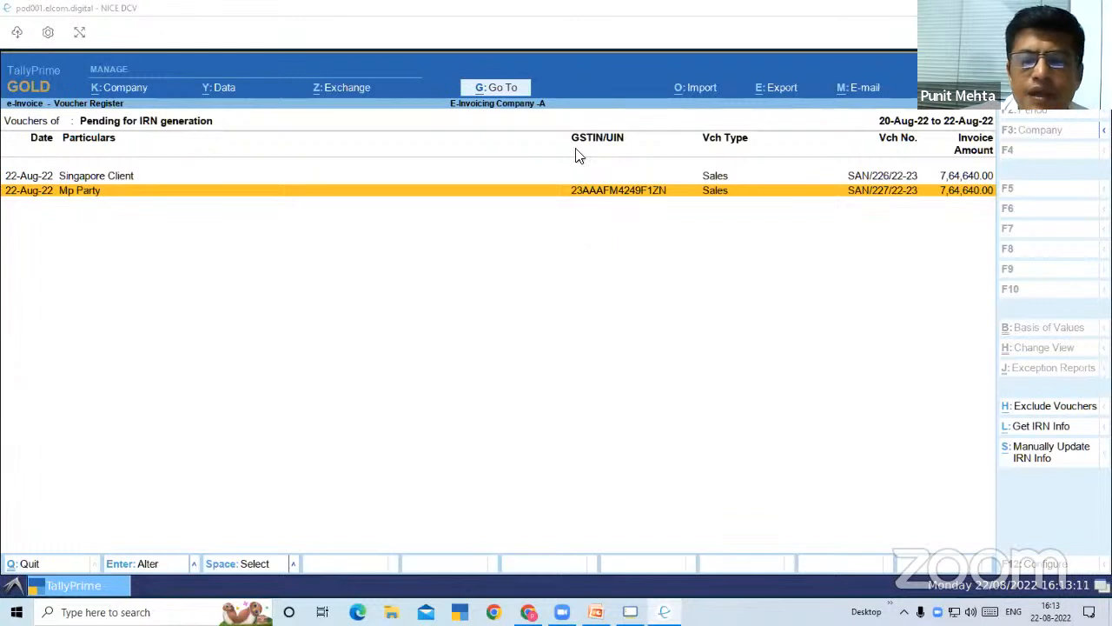
Send the Mp Party voucher SAN/227/22-23 for e-Invoicing, confirm its IRN generation and dismiss the exchange summary
click(334, 91)
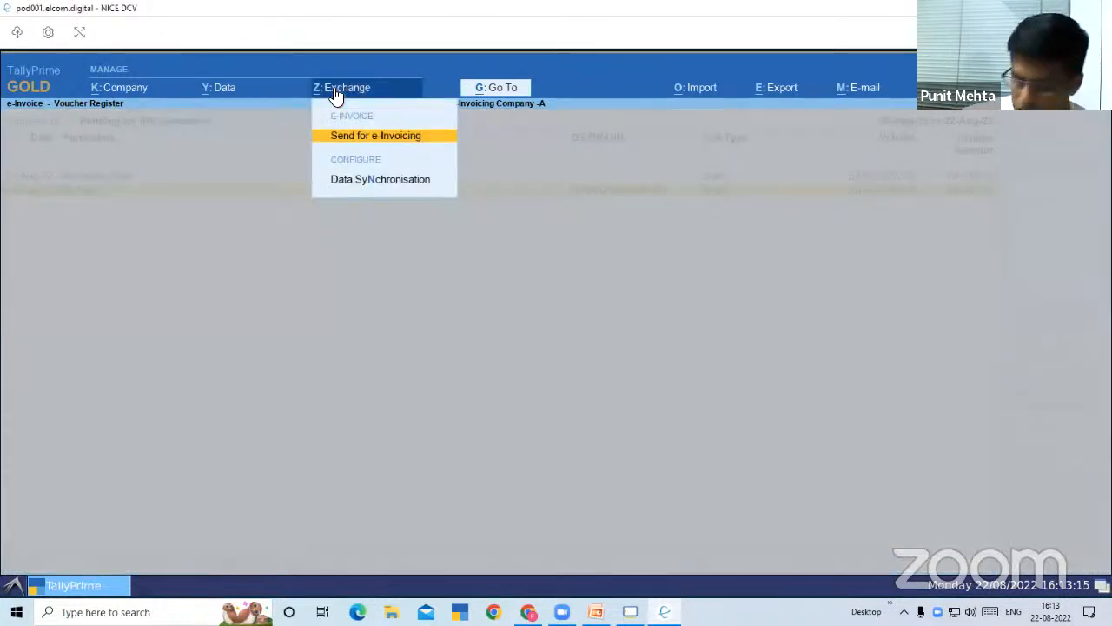
key(Return)
key(Down)
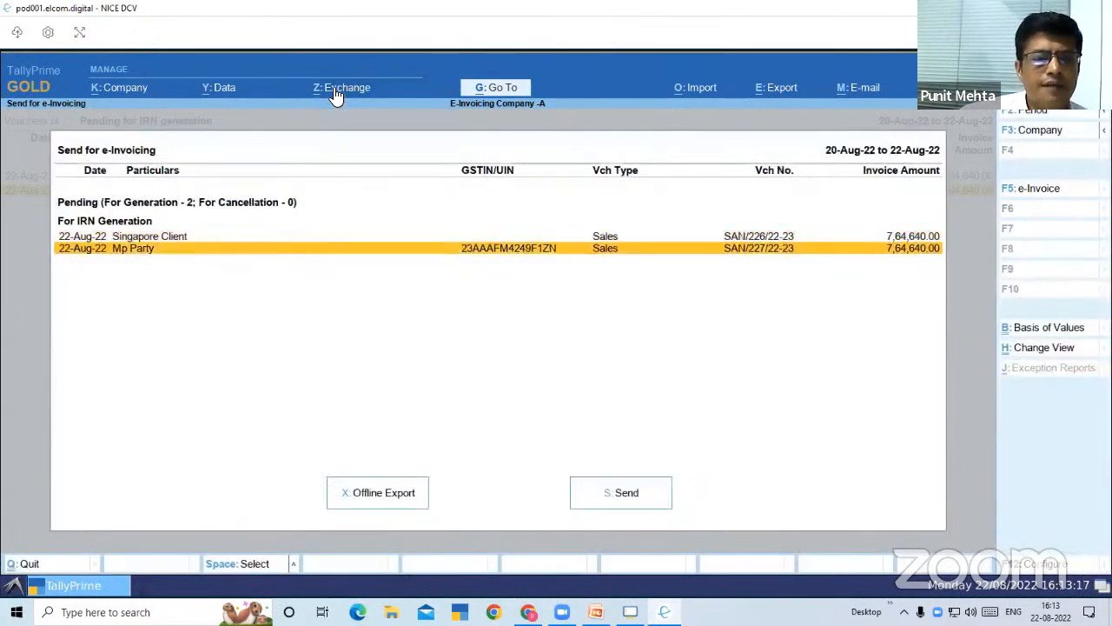
key(space)
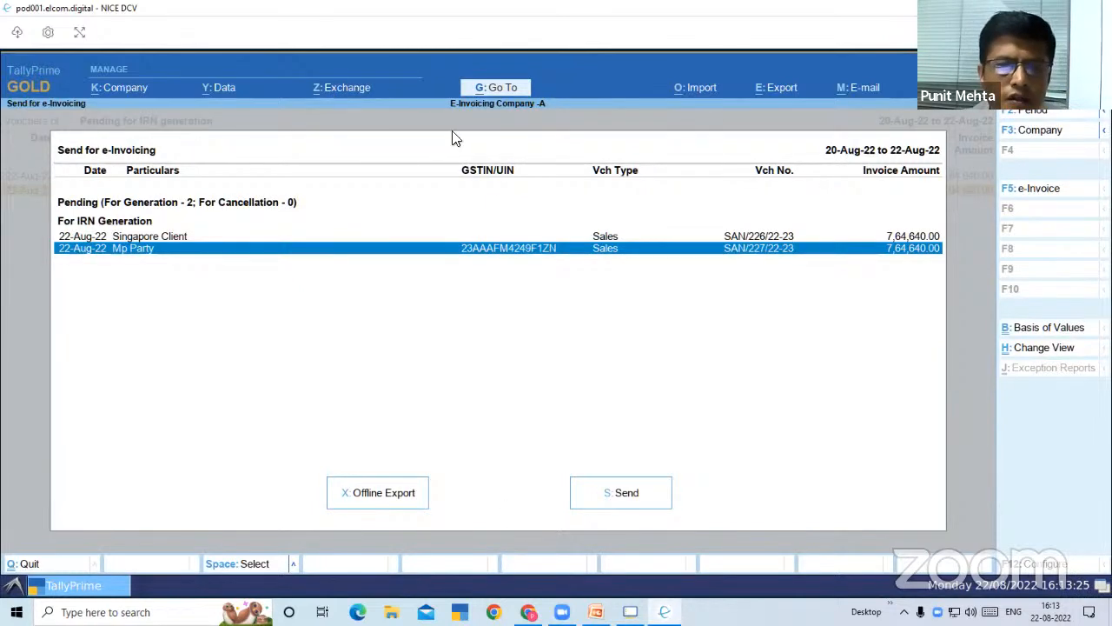
click(597, 502)
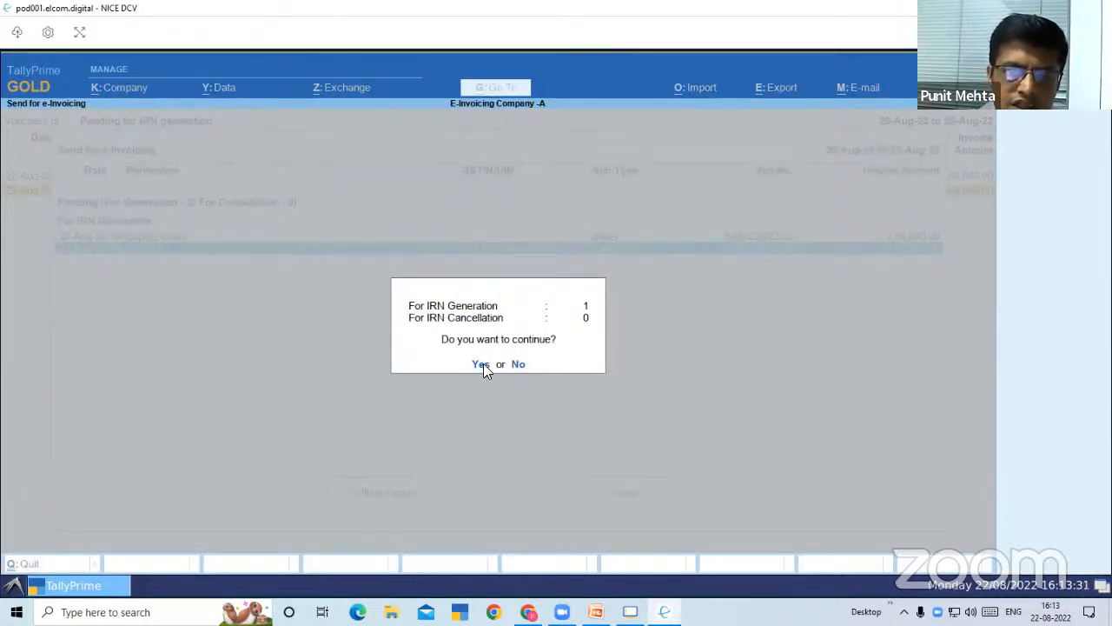
click(483, 365)
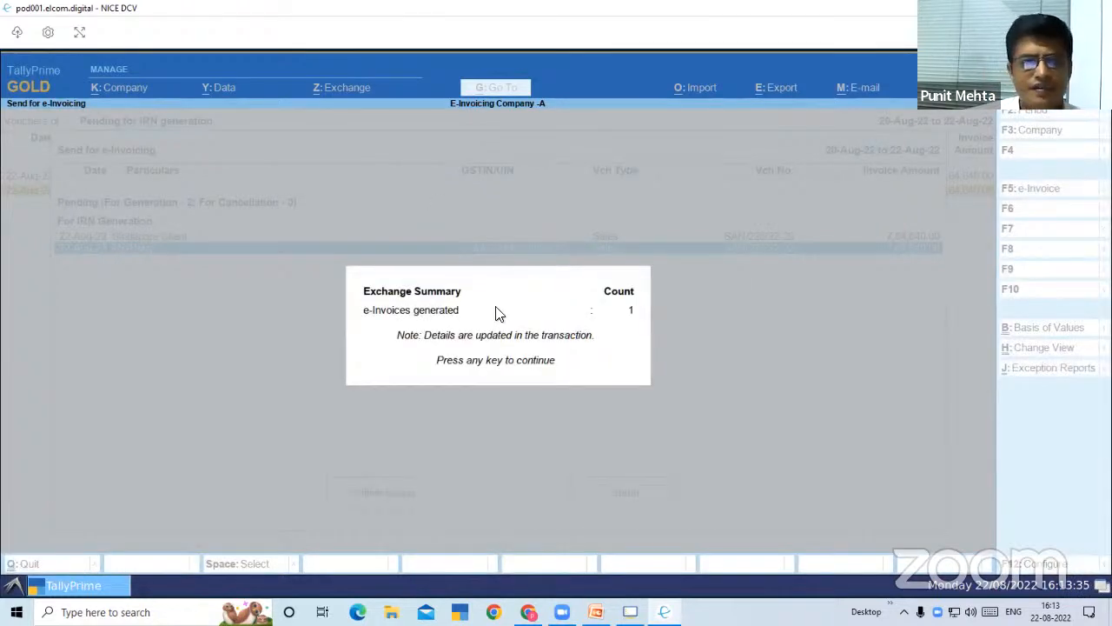
click(497, 313)
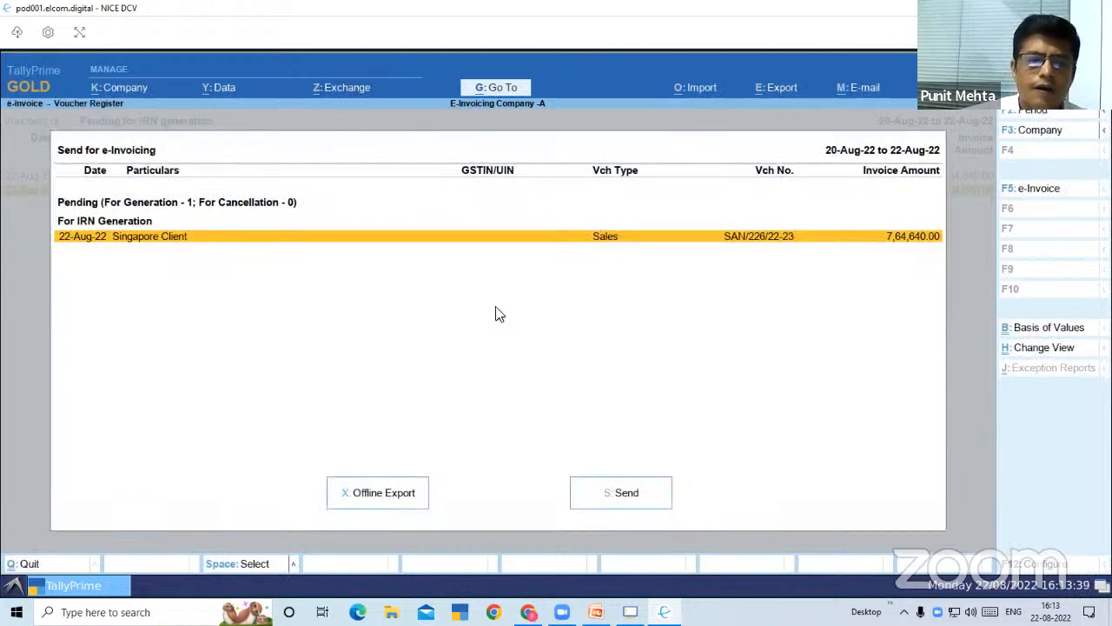
Open the list of vouchers with IRN generated from the e-Invoice system and examine the Mp Party entry SAN/227/22-23
key(Escape)
key(Escape)
key(Down)
key(Up)
key(Down)
key(Down)
key(Down)
key(Return)
key(Down)
key(Down)
key(Down)
key(Down)
key(Up)
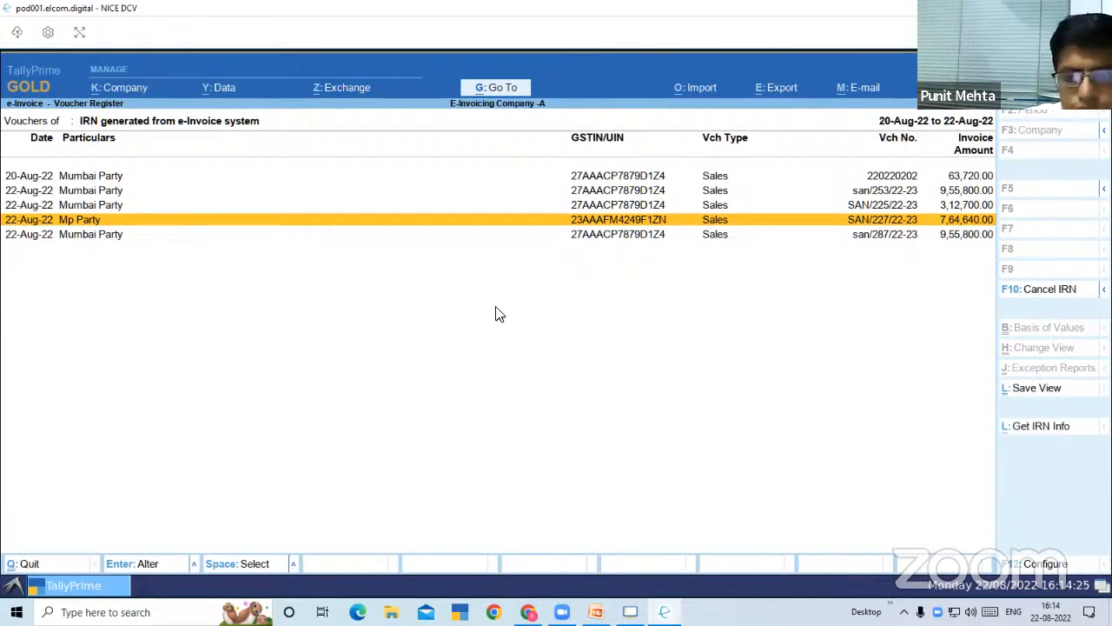
key(Down)
key(Up)
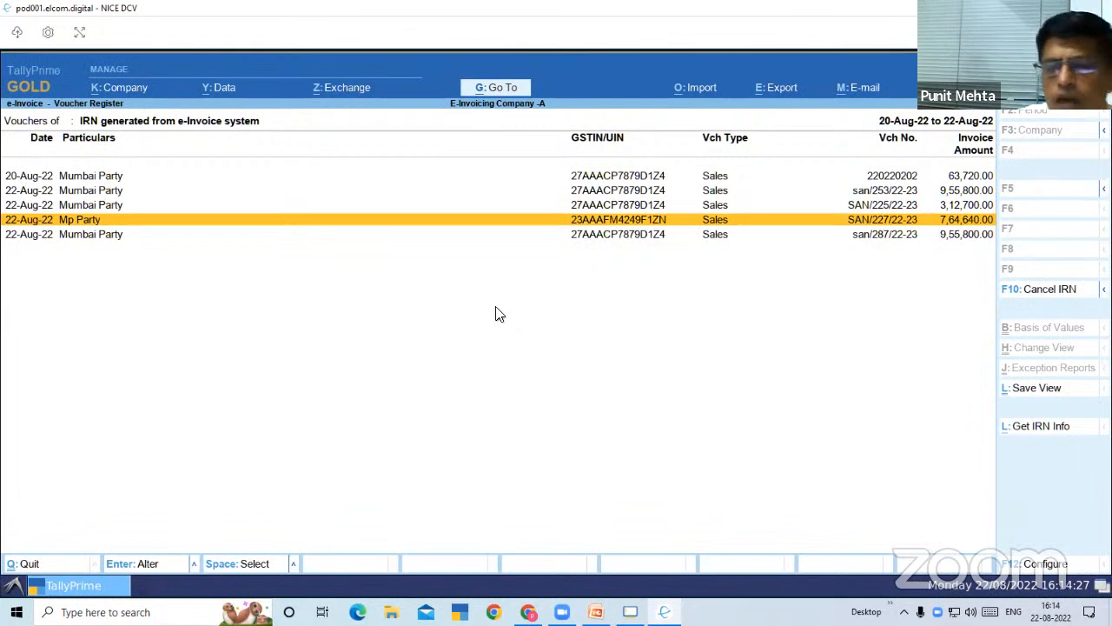
key(Up)
key(Up)
key(Up)
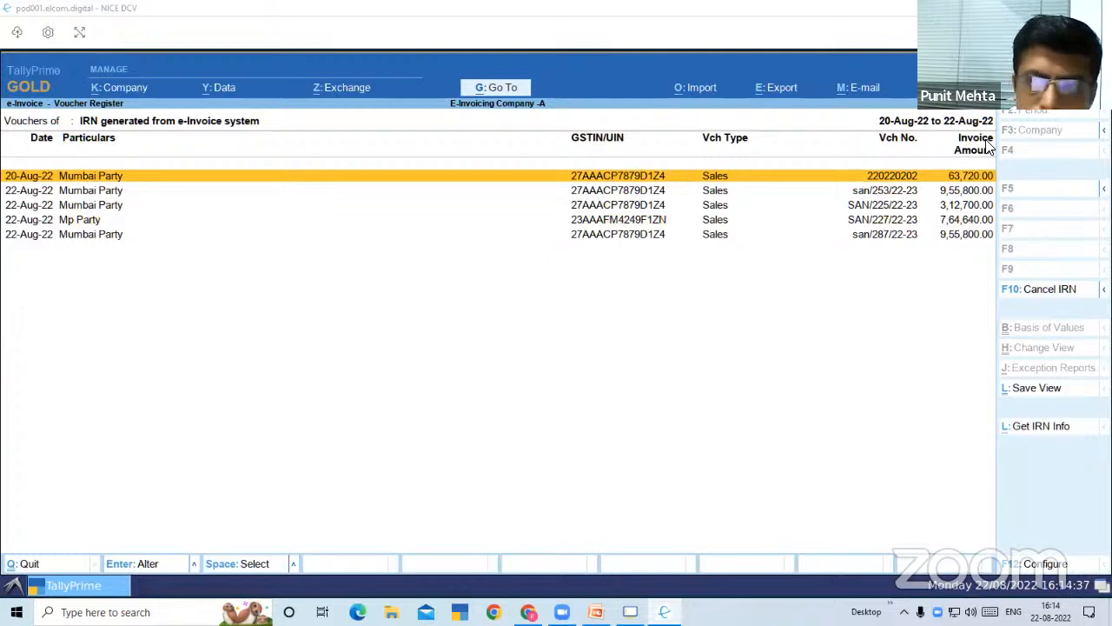
click(668, 221)
Leave the e-Invoice report and quit the blank sales voucher to return to the Gateway of Tally
key(Escape)
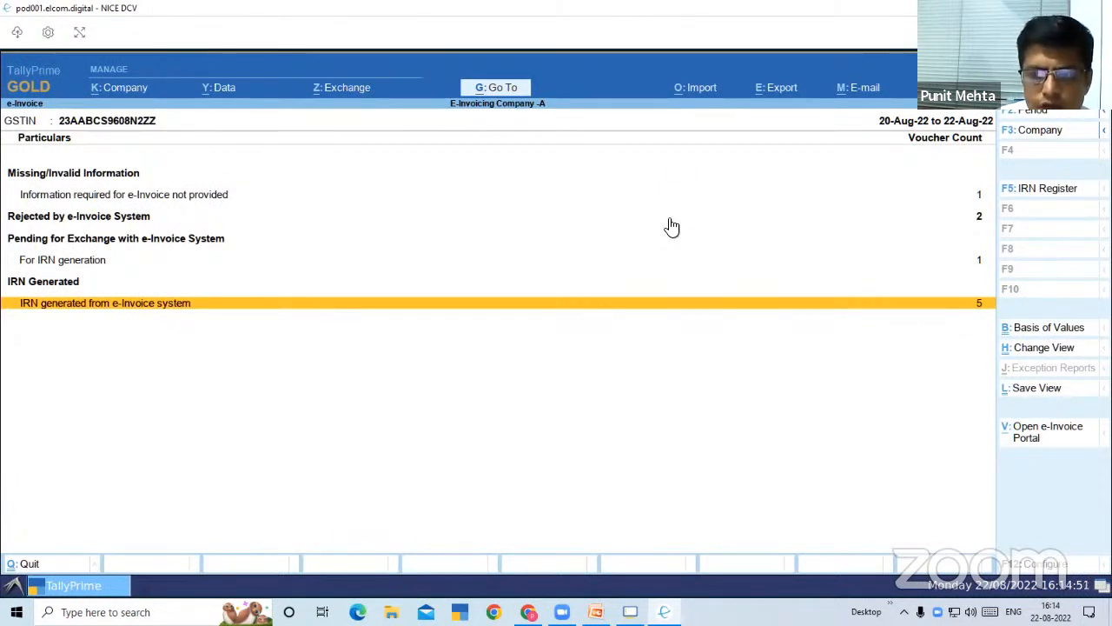
key(Escape)
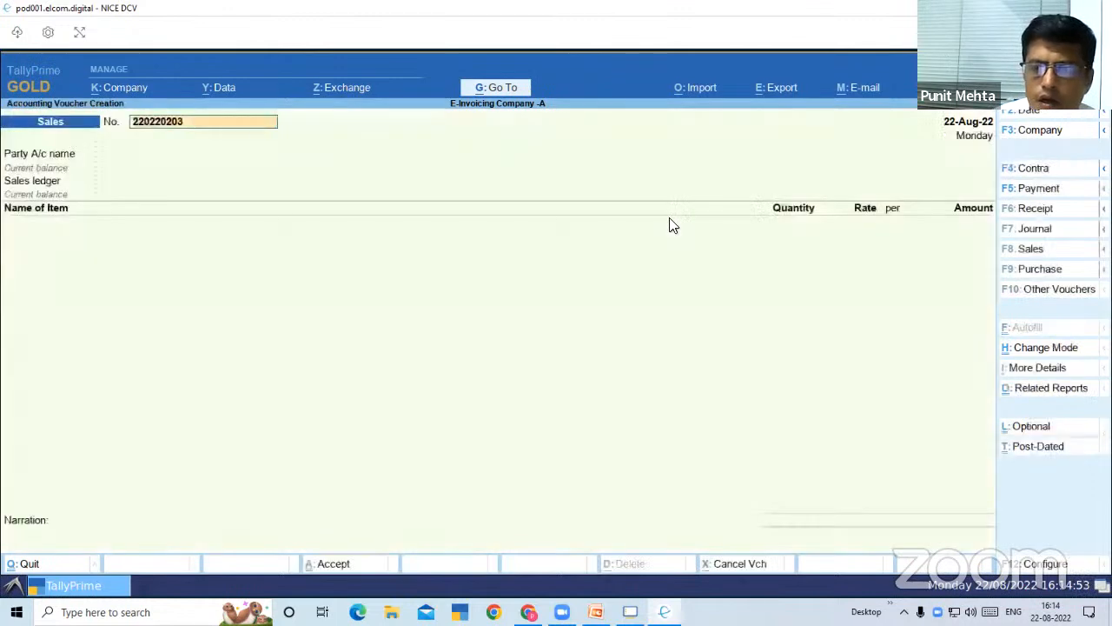
key(Escape)
key(Escape)
key(y)
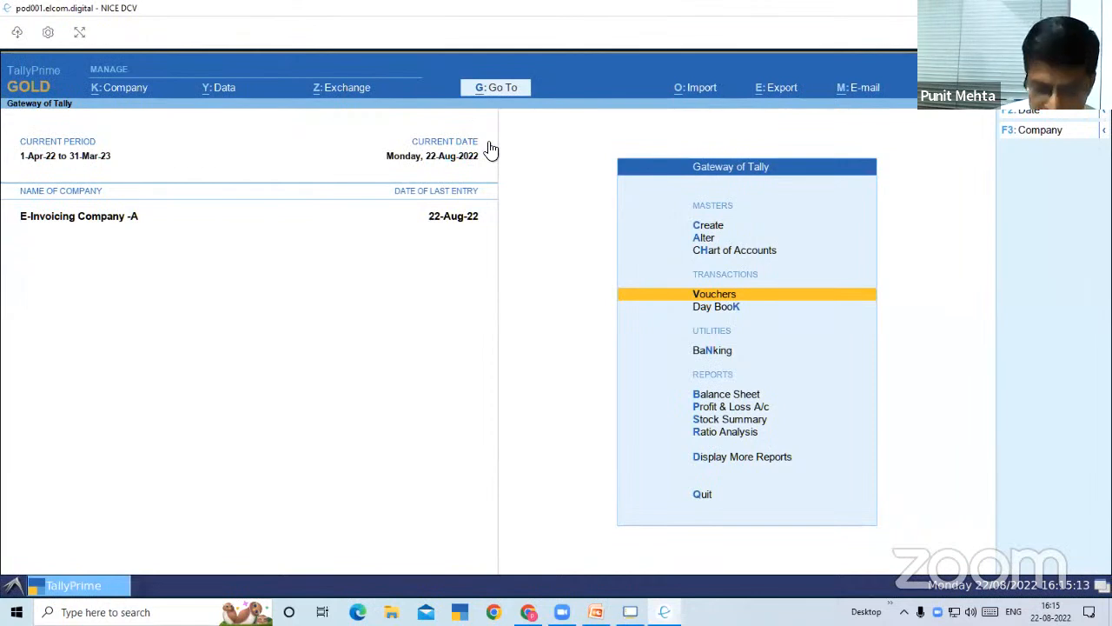
Go to the e-Invoice report and open the vouchers whose IRN was generated from the e-Invoice system
key(alt+g)
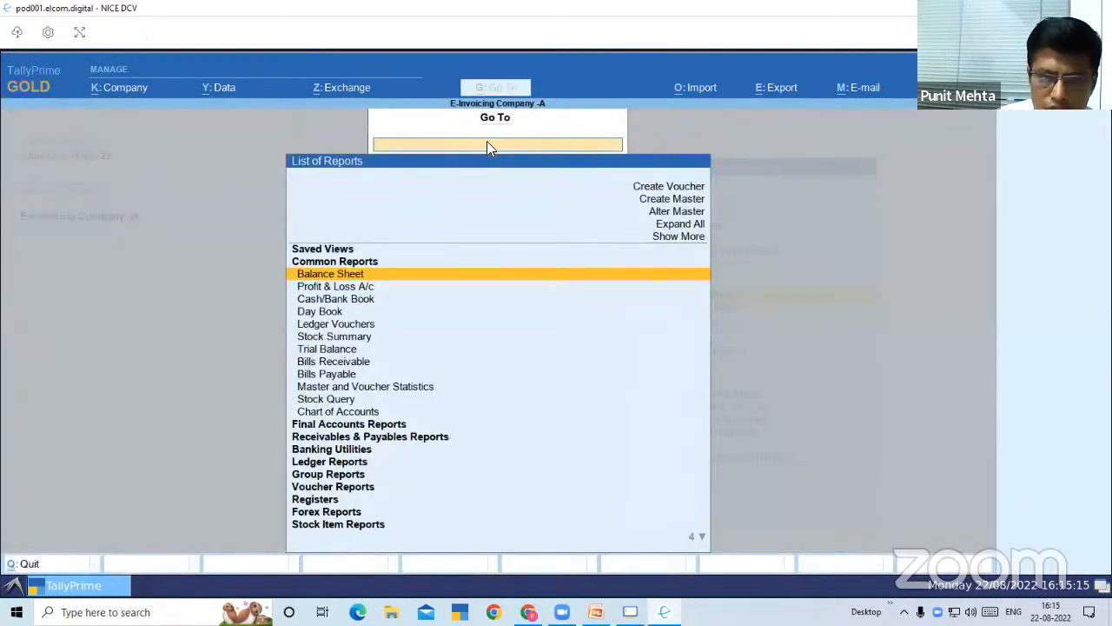
text(EINV)
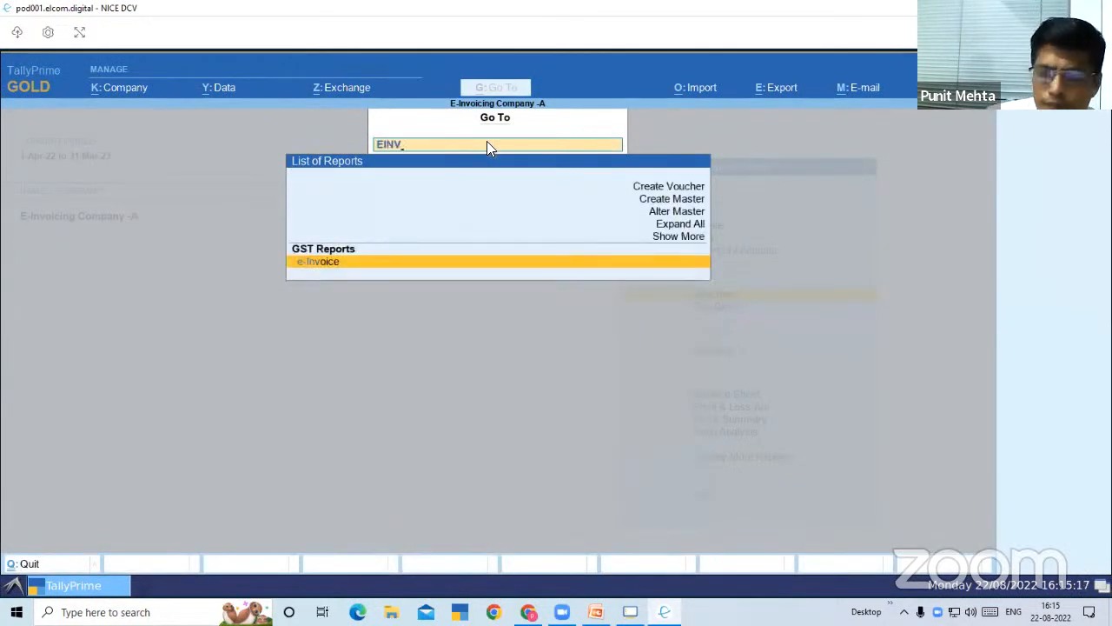
key(Return)
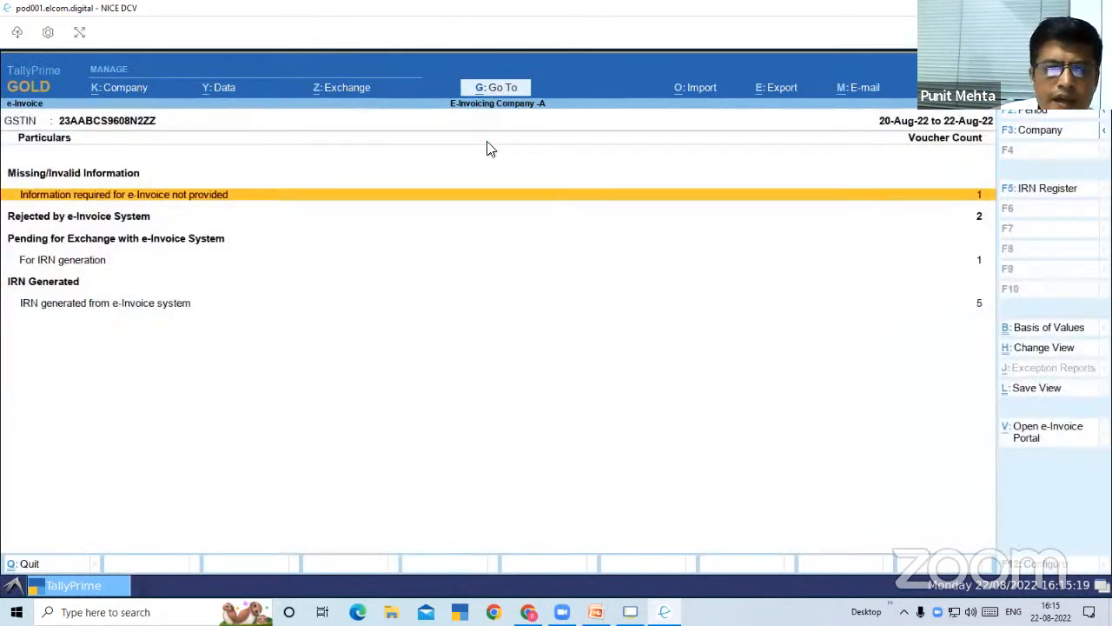
key(Down)
key(Down)
key(Down)
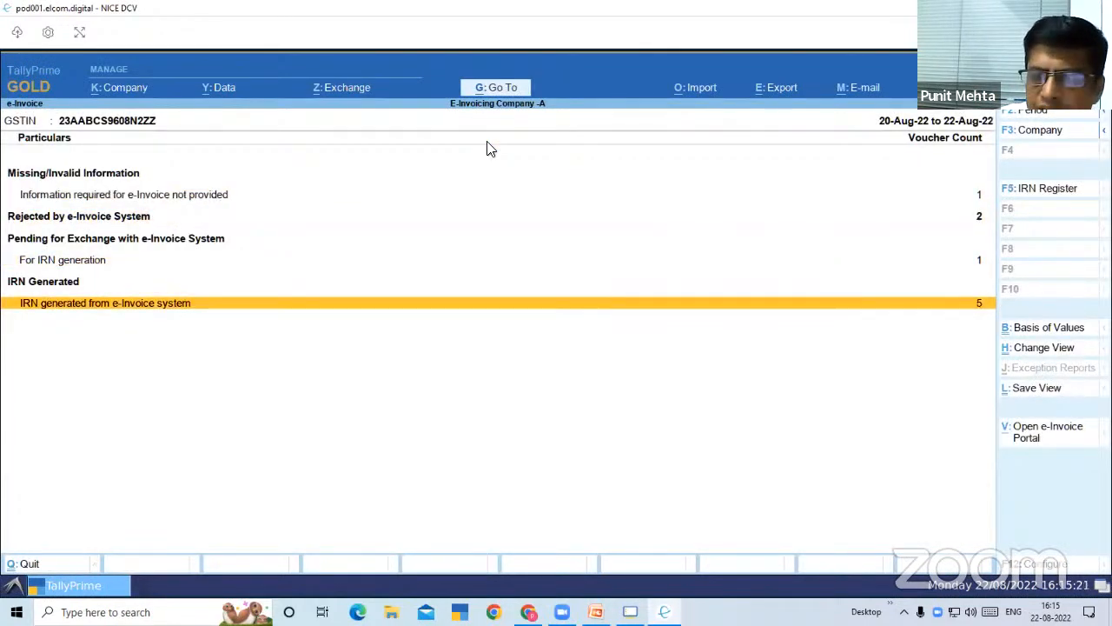
key(Return)
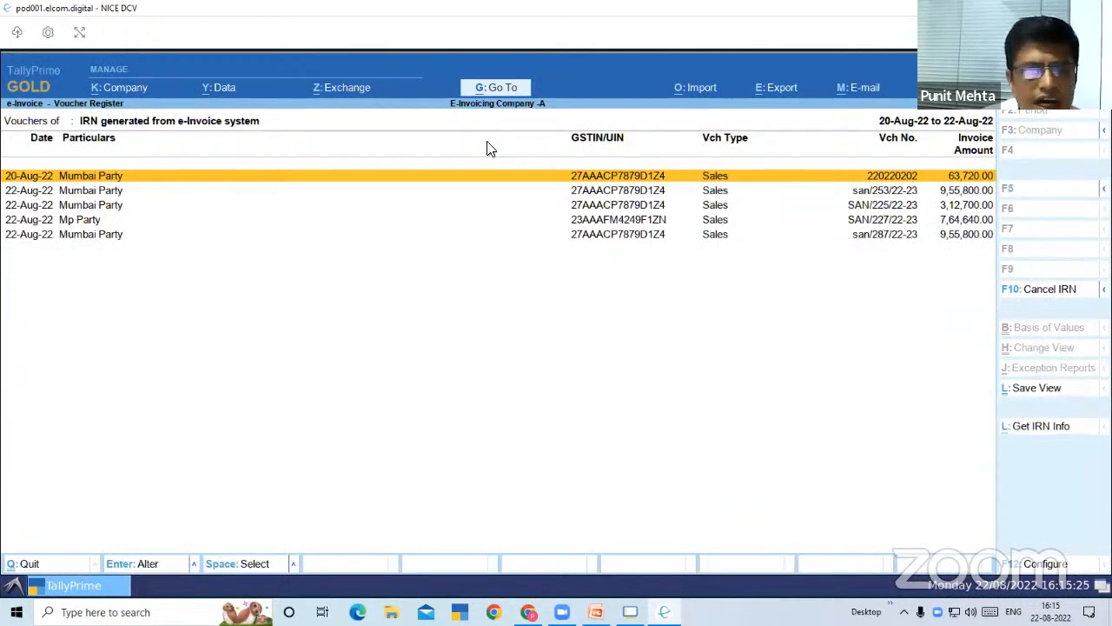
Start IRN cancellation for Mumbai Party voucher SAN/225/22-23 and set the reason for cancellation to 4 - Others
key(Down)
key(Down)
key(Down)
key(Up)
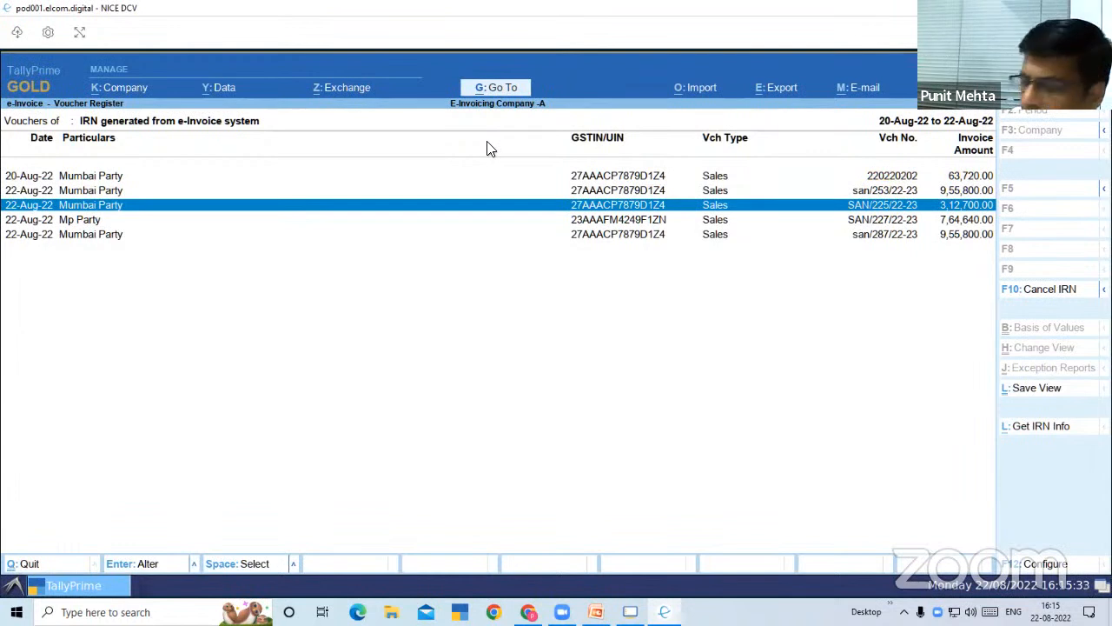
click(1047, 289)
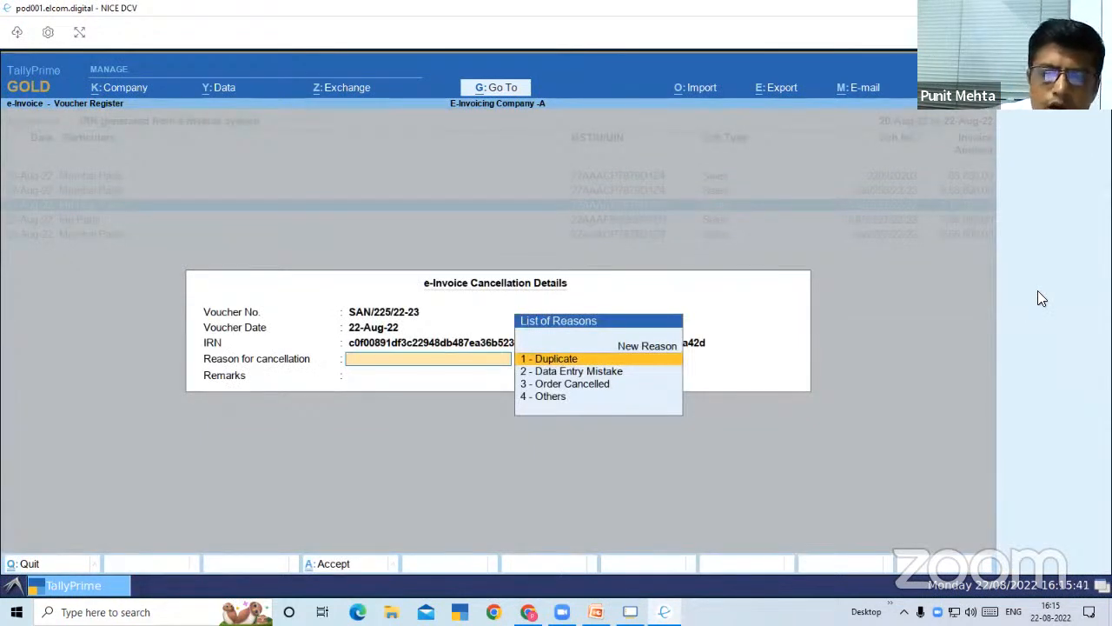
key(Down)
key(Down)
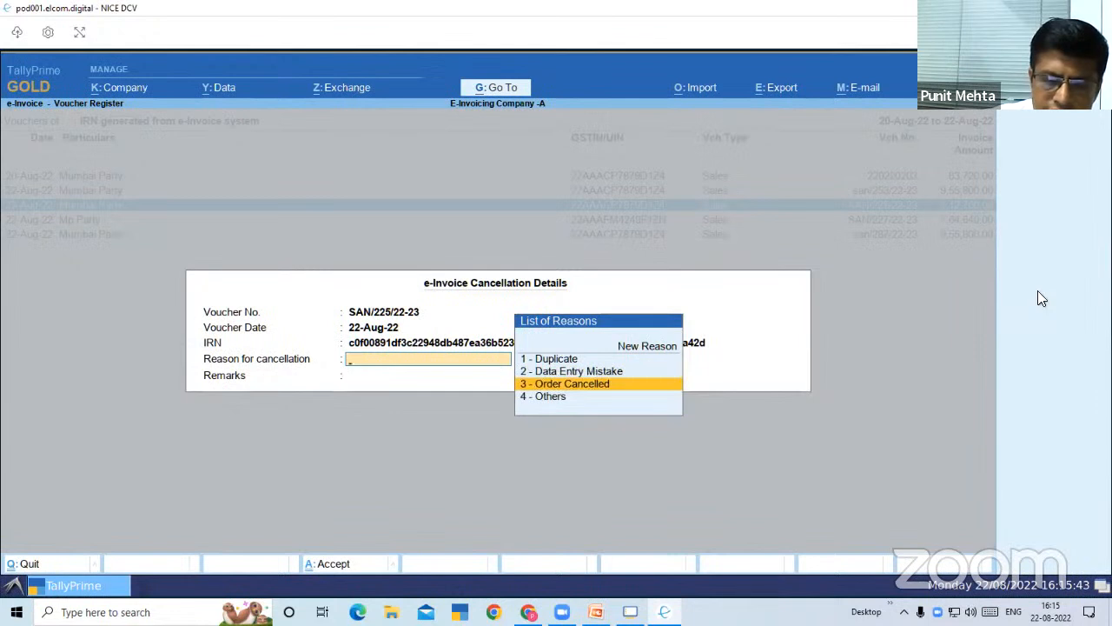
key(Down)
key(Return)
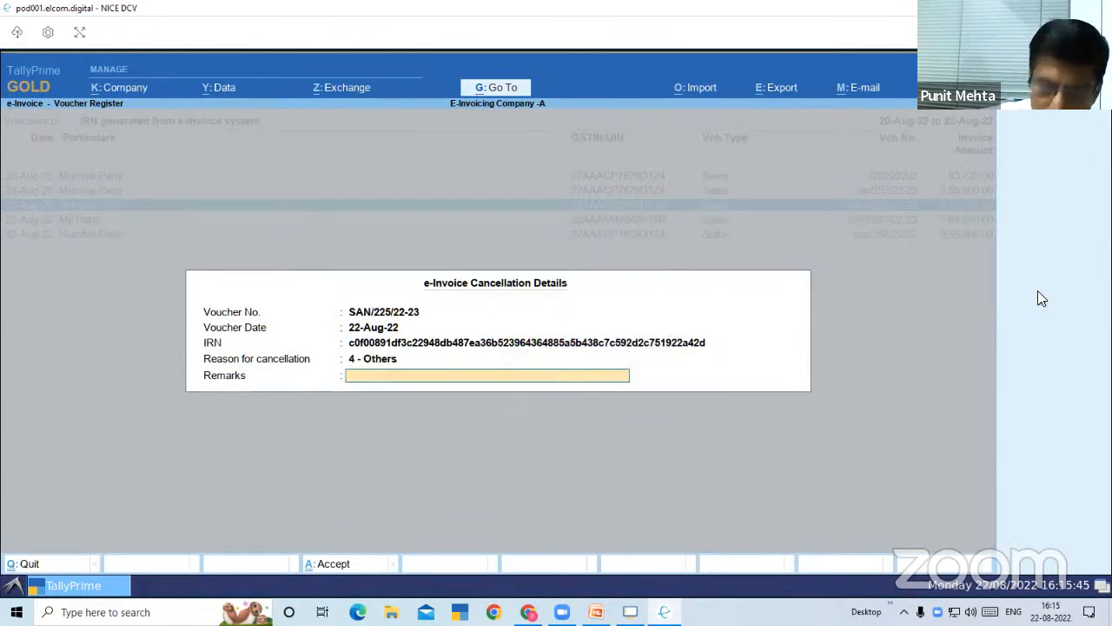
Go back to the reason for cancellation, look through the listed reasons and keep 4 - Others
key(BackSpace)
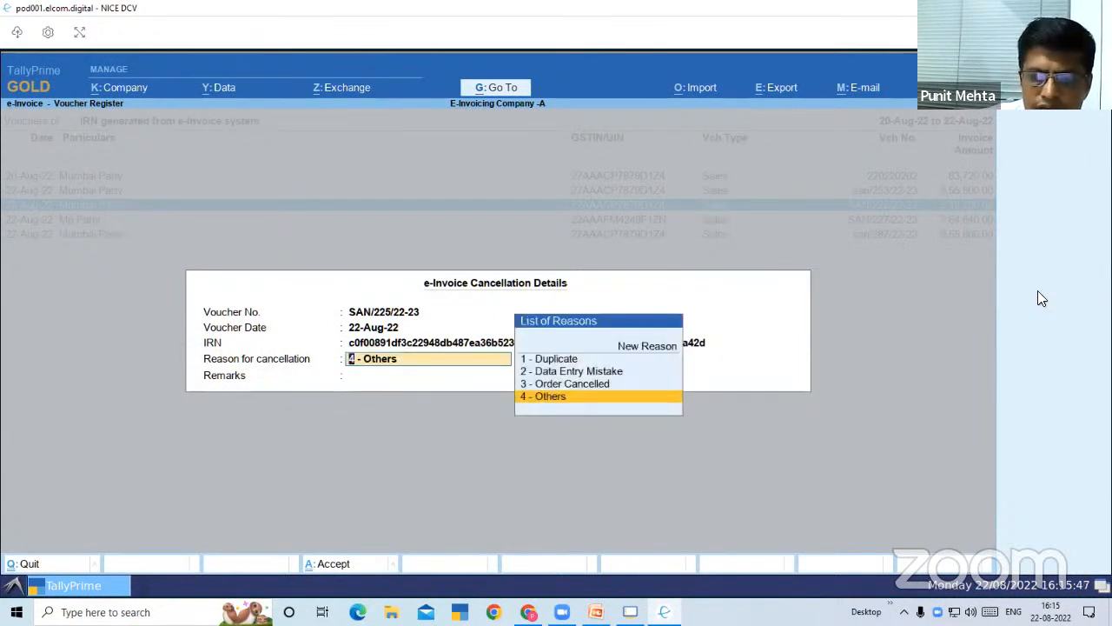
key(Up)
key(Up)
key(Up)
key(Up)
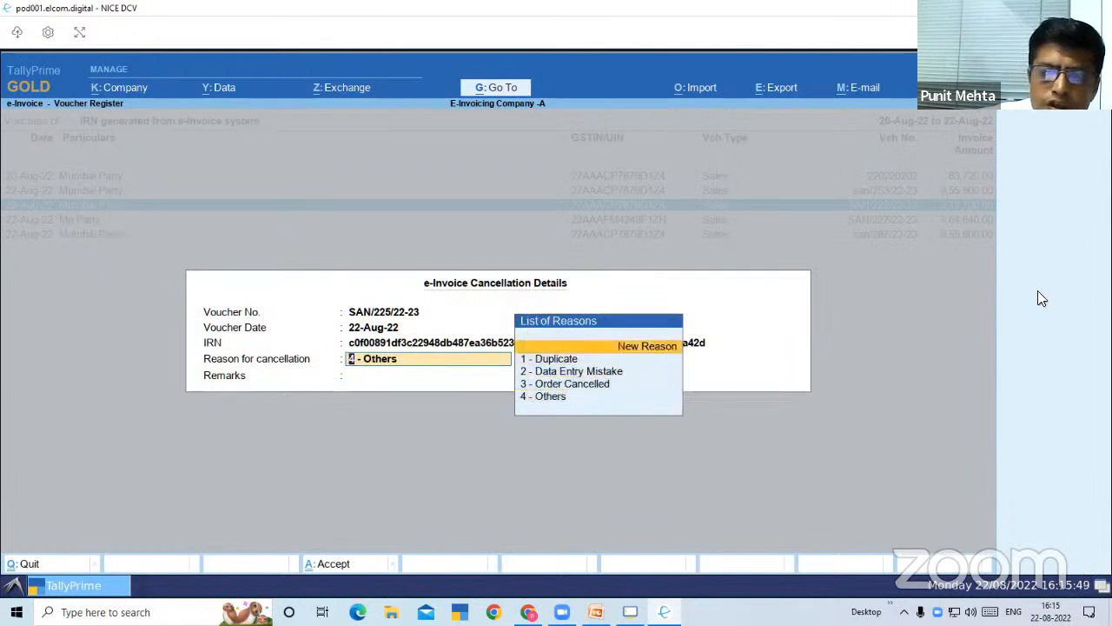
key(Down)
key(Down)
key(Down)
key(Down)
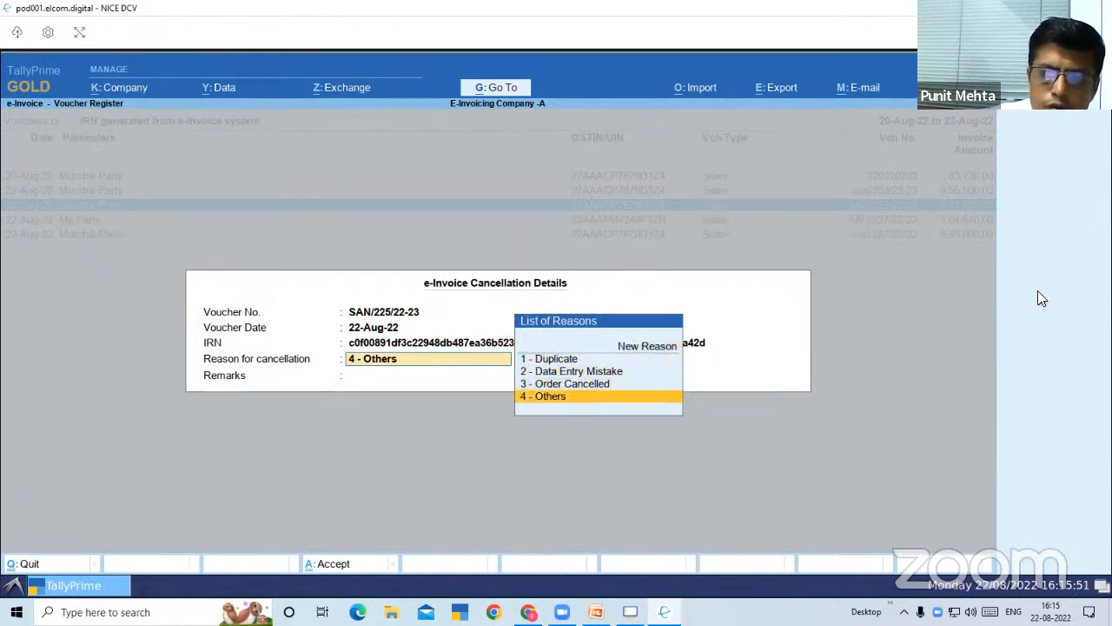
key(Return)
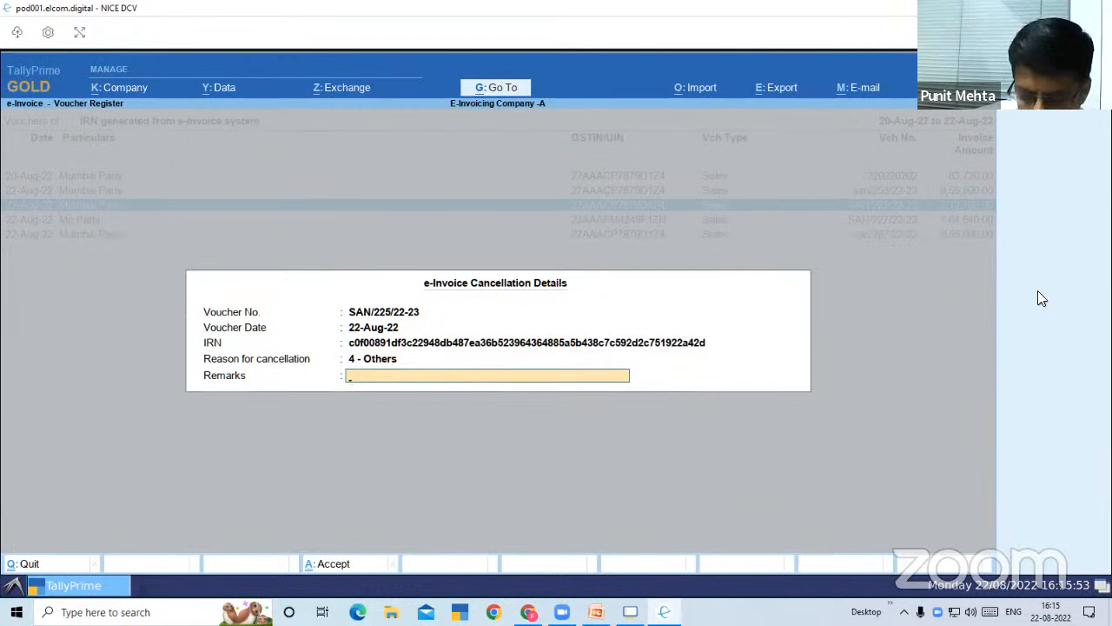
Enter NOT REQUIRED as the cancellation remarks and accept the e-Invoice cancellation details
text(NOTE)
key(BackSpace)
key(BackSpace)
text(T REQUIRED)
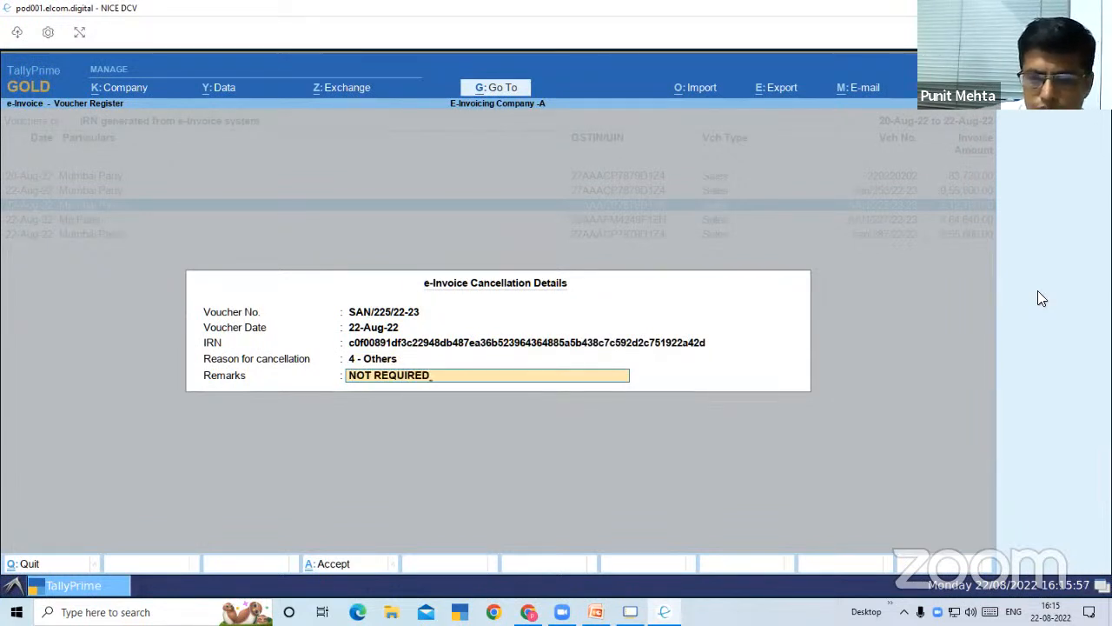
key(Return)
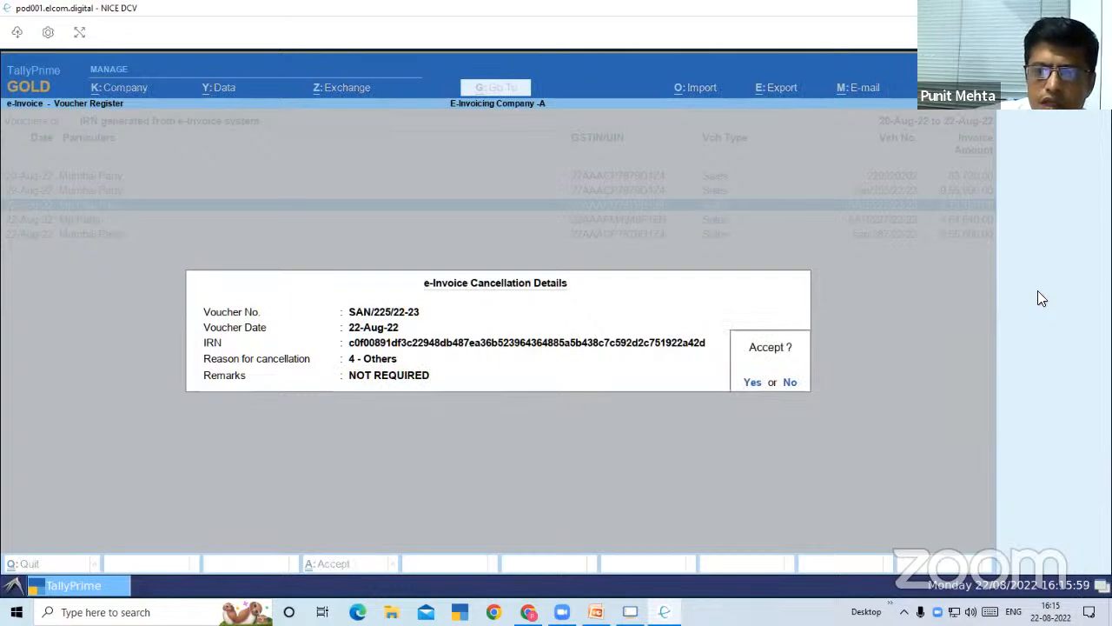
key(Return)
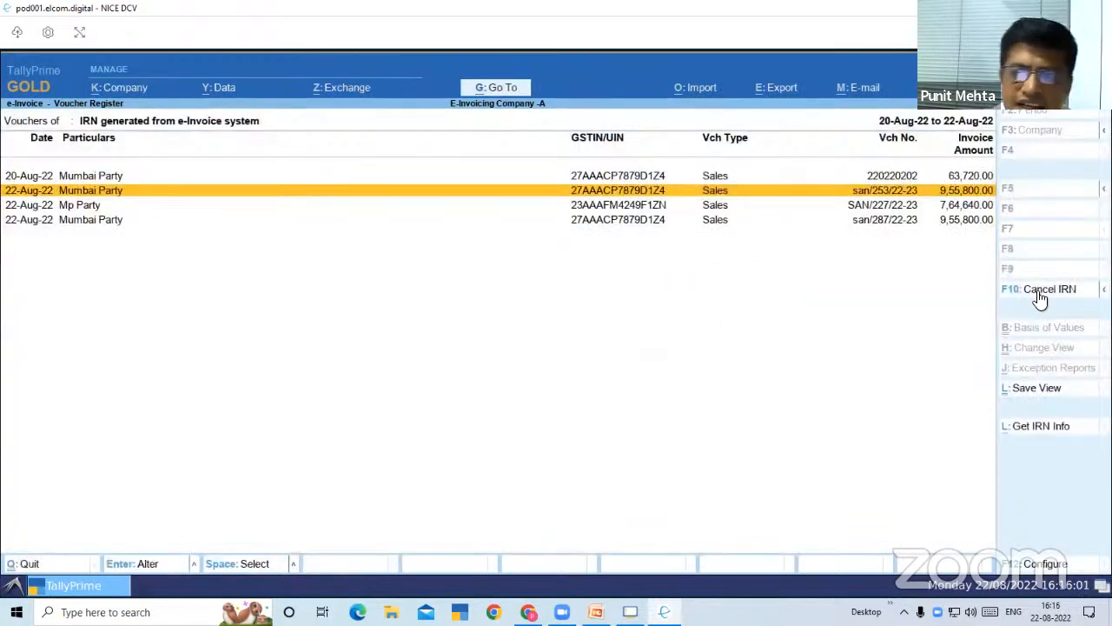
Return to the e-Invoice report and view voucher SAN/225/22-23 in the list pending for IRN cancellation
key(Escape)
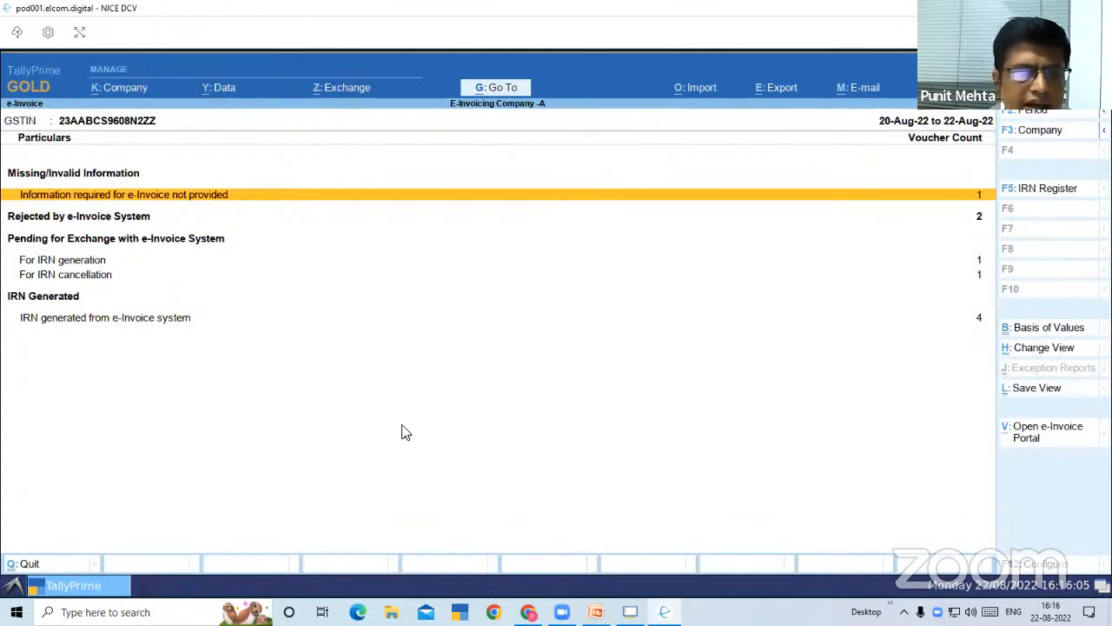
key(Down)
key(Down)
key(Down)
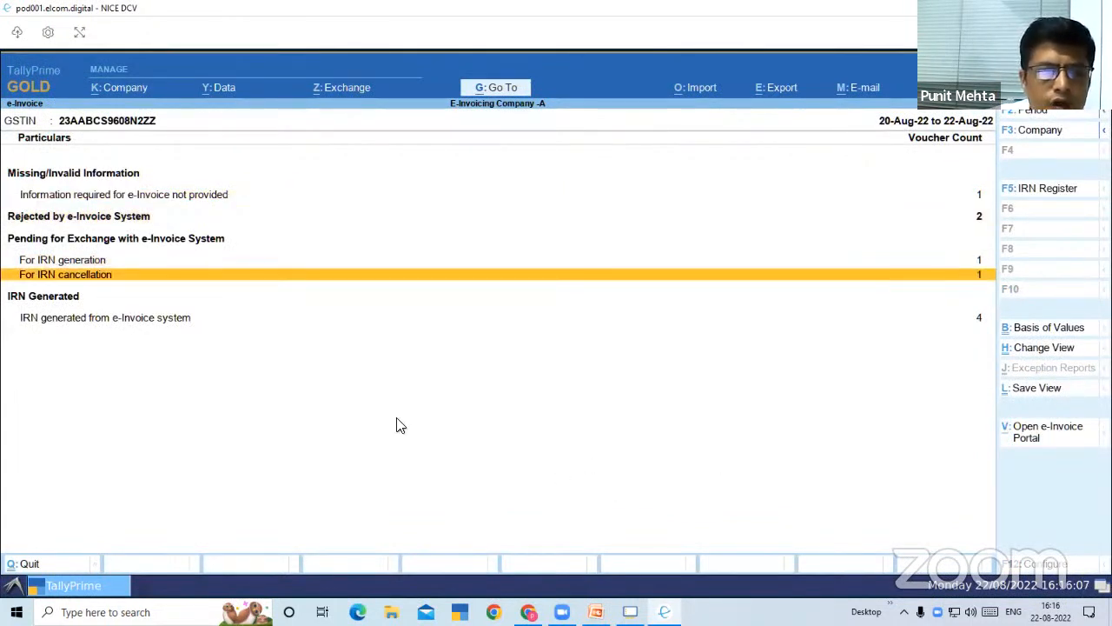
key(space)
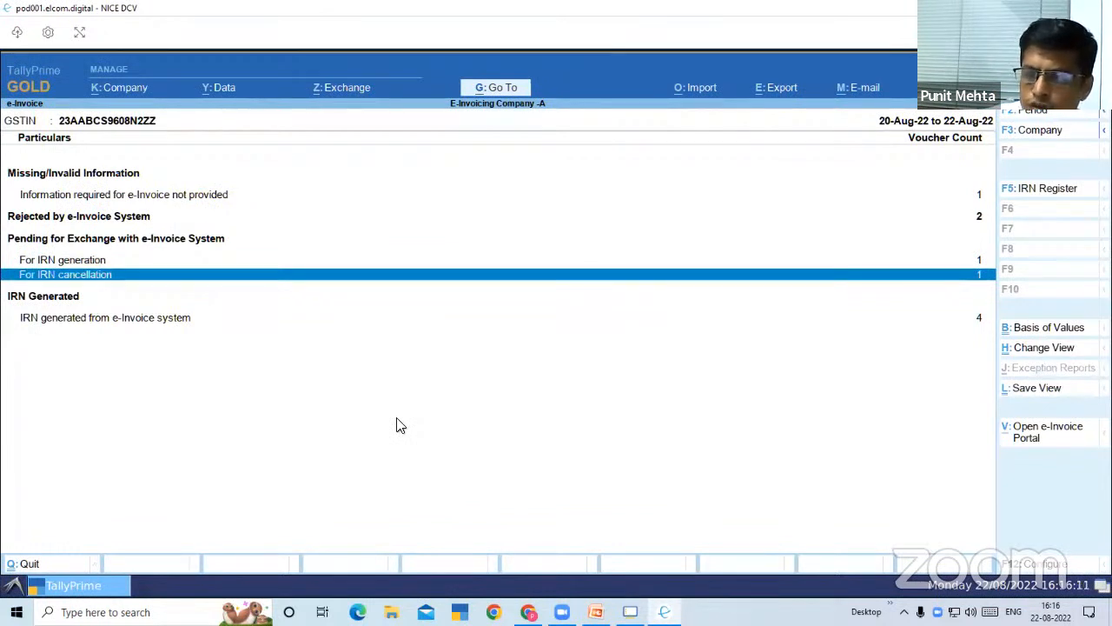
key(Return)
key(space)
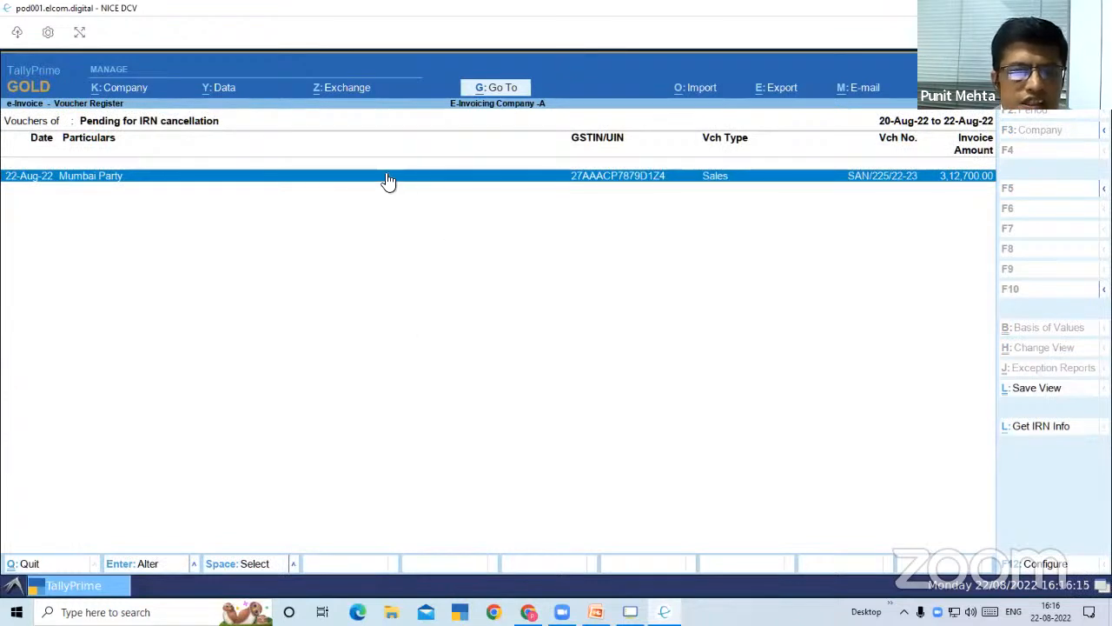
key(space)
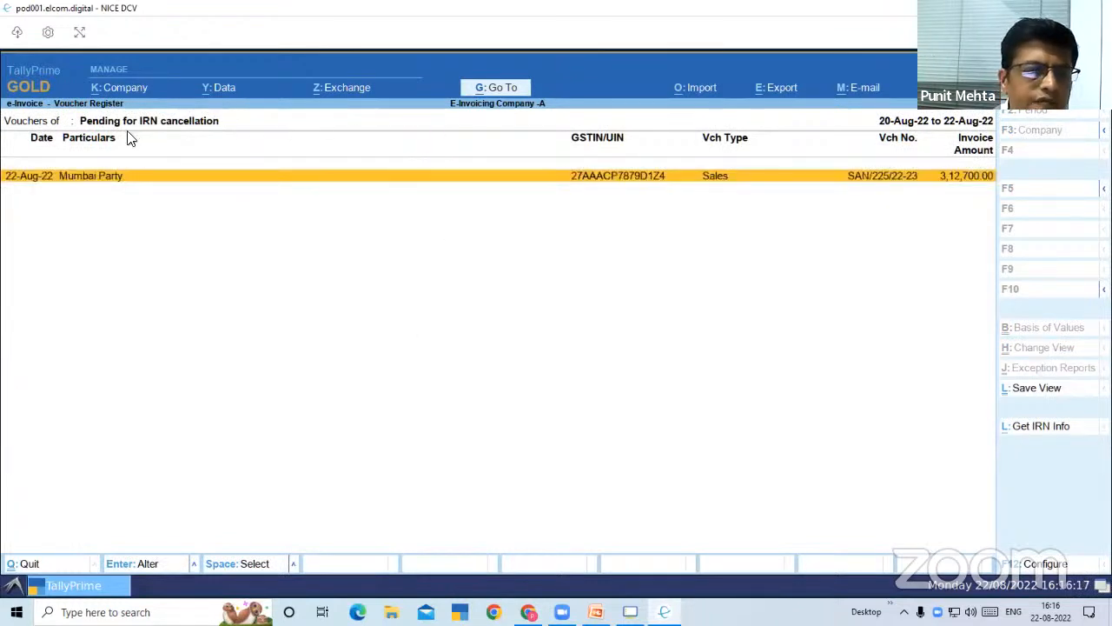
Send Mumbai Party voucher SAN/225/22-23 to the e-Invoice system for IRN cancellation and confirm the exchange
click(334, 98)
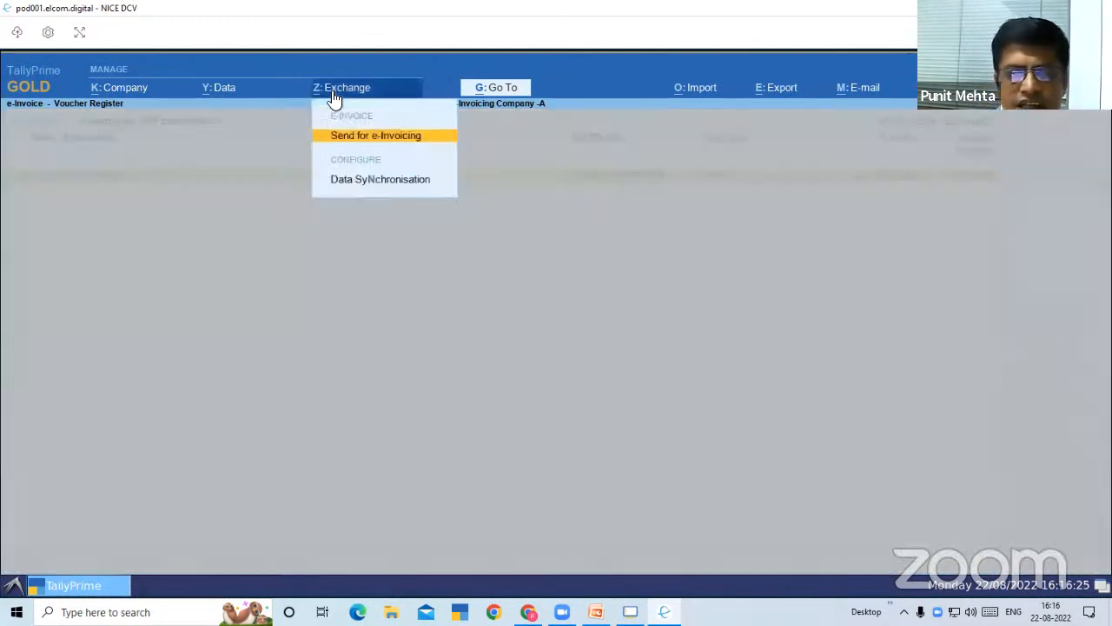
key(Return)
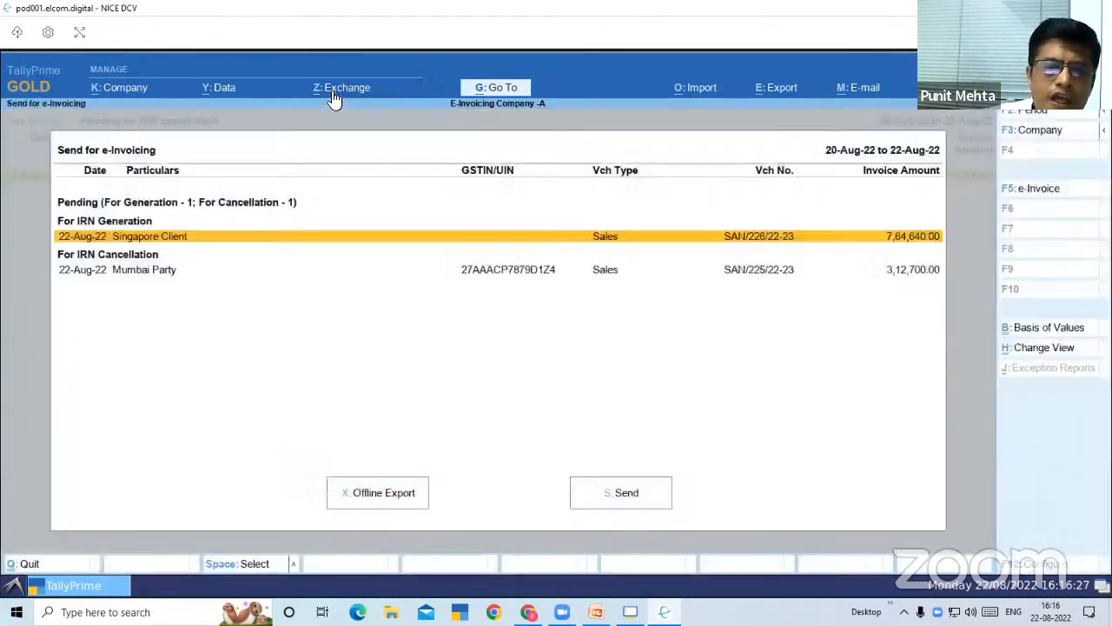
key(Down)
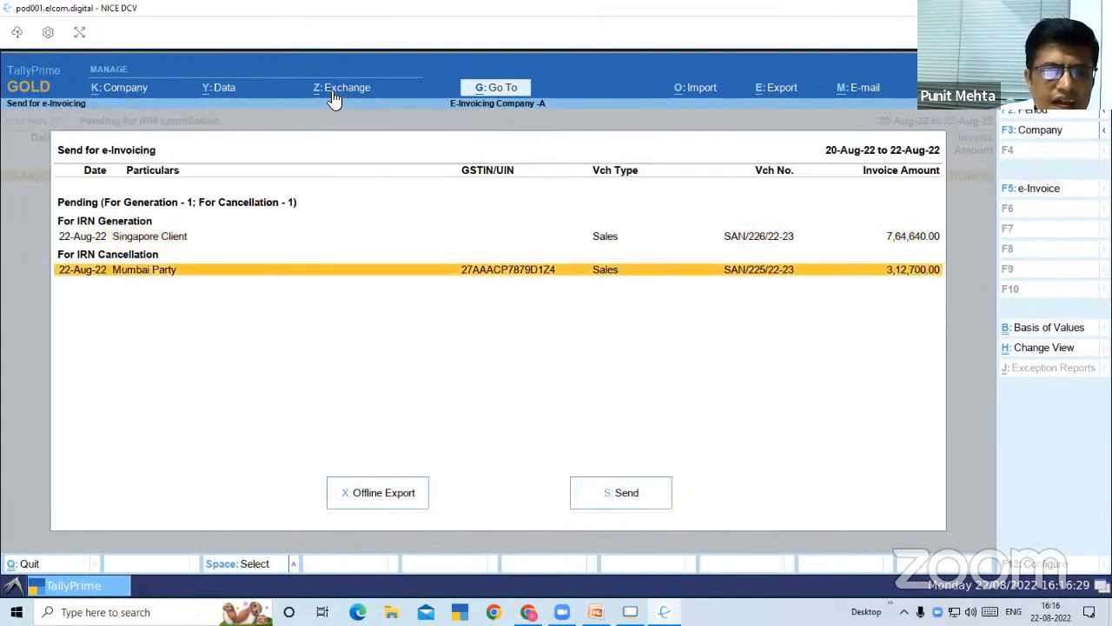
key(space)
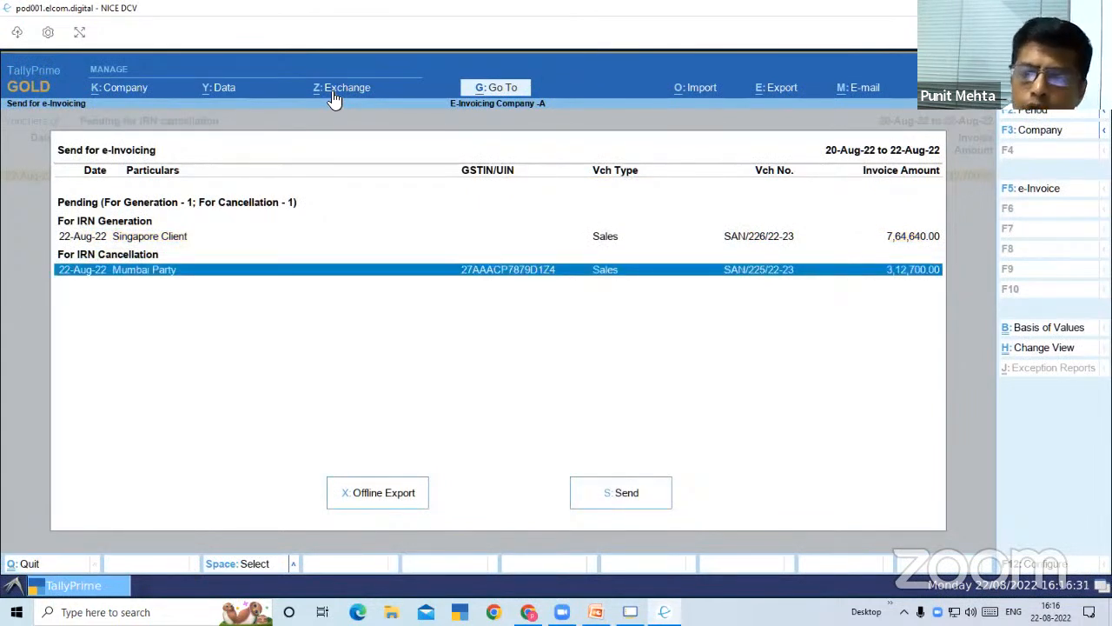
click(625, 495)
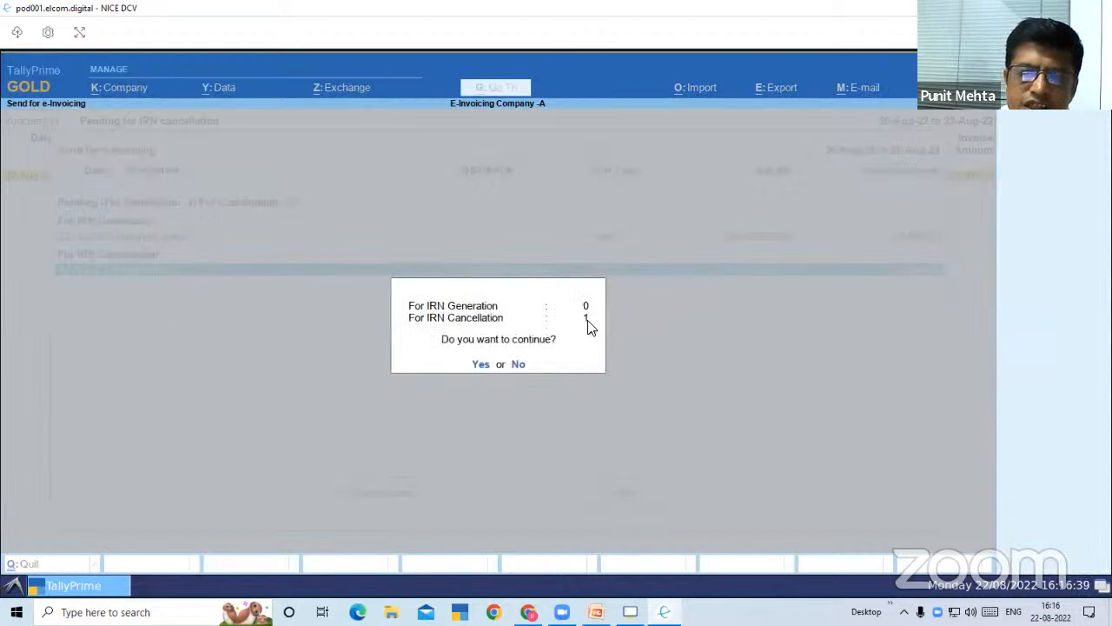
click(477, 364)
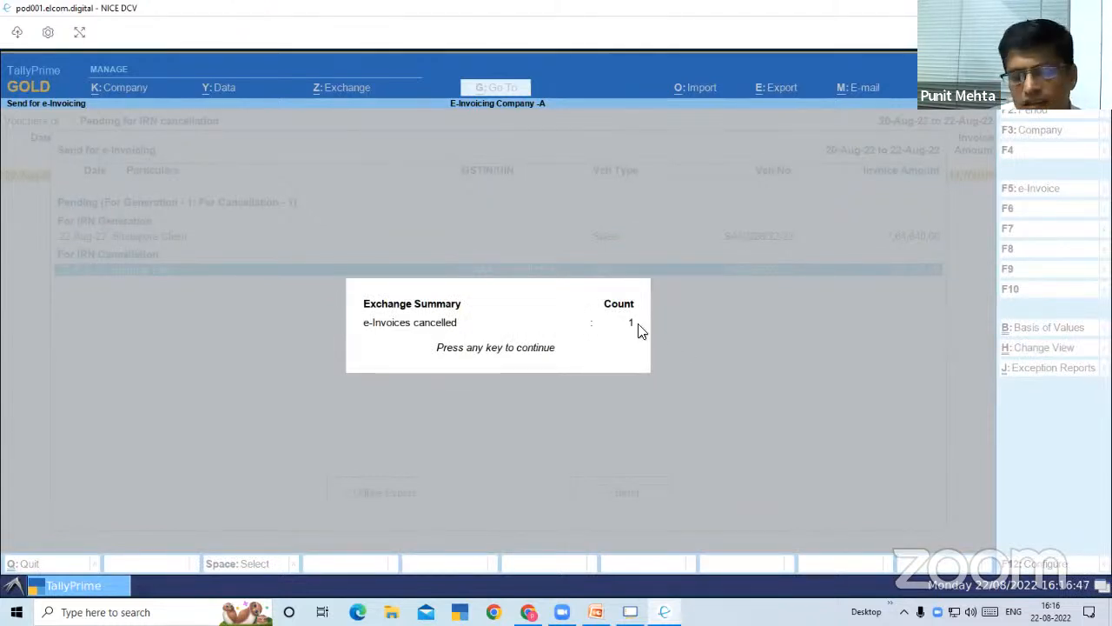
key(Return)
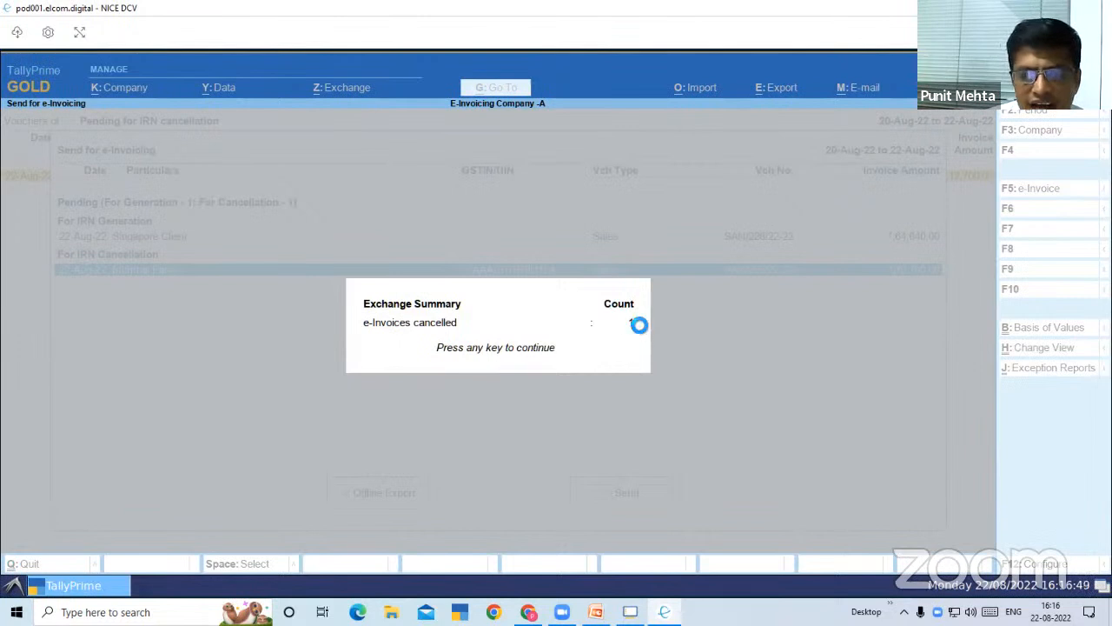
Return to the e-Invoice report and view the vouchers under IRN cancelled from e-Invoice system
key(Escape)
key(Escape)
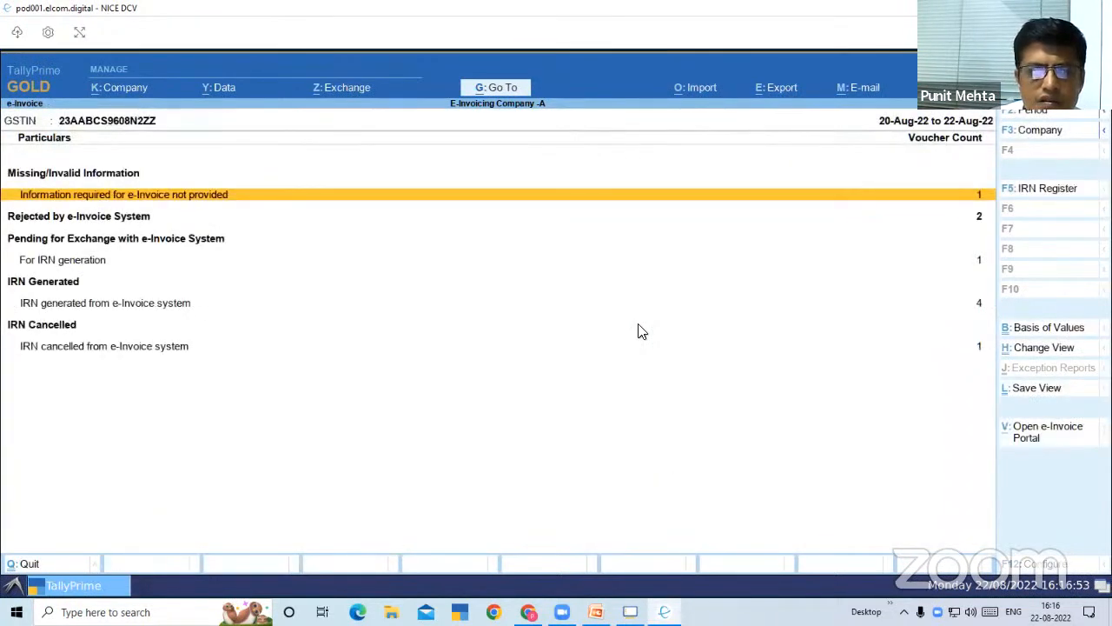
key(Down)
key(Down)
key(Down)
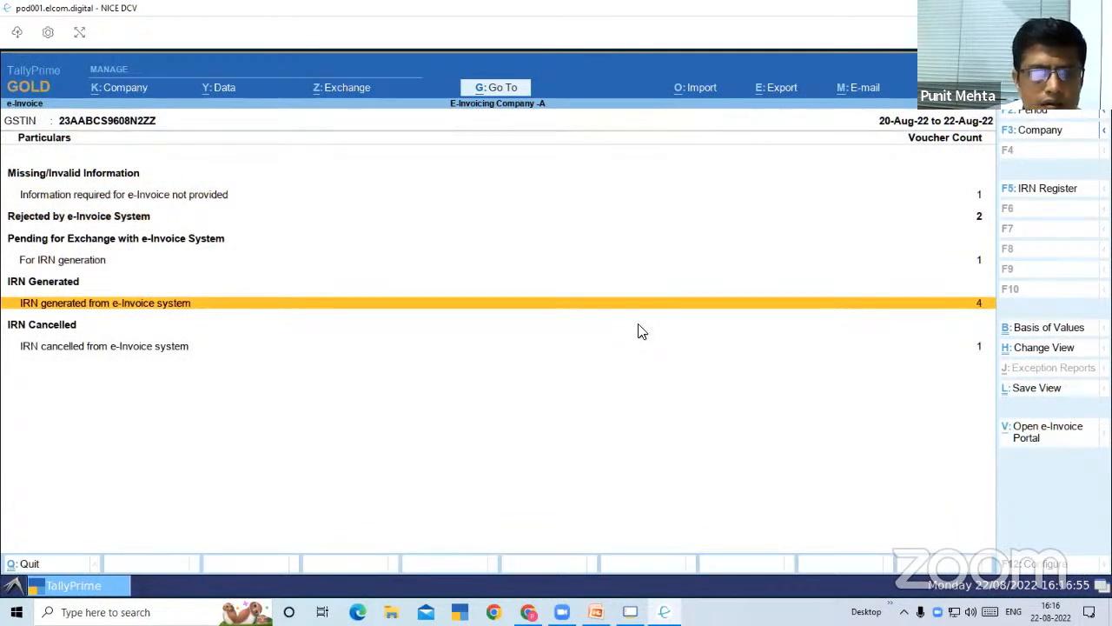
key(Down)
key(Return)
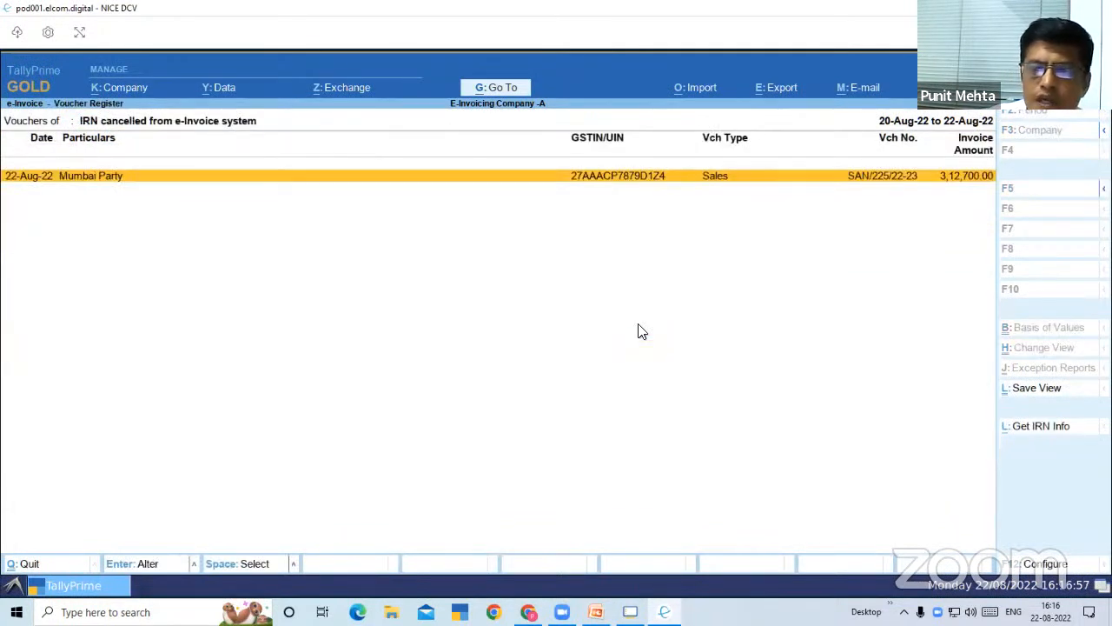
Cancel the sales voucher SAN/225/22-23 itself in the books and return to the e-Invoice report
key(Return)
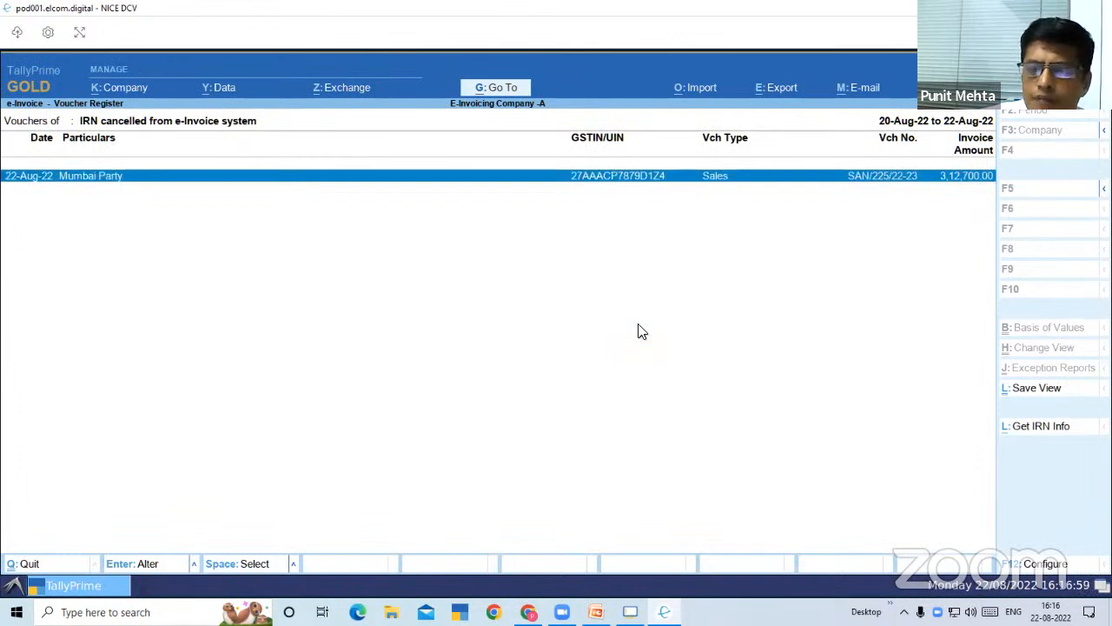
key(ctrl)
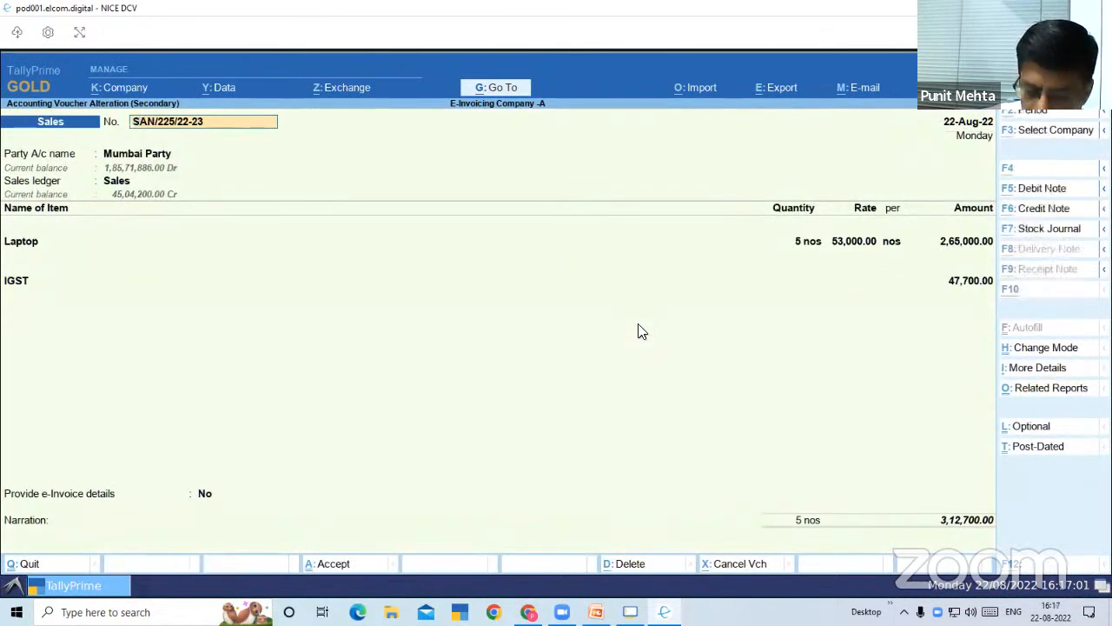
key(ctrl+x)
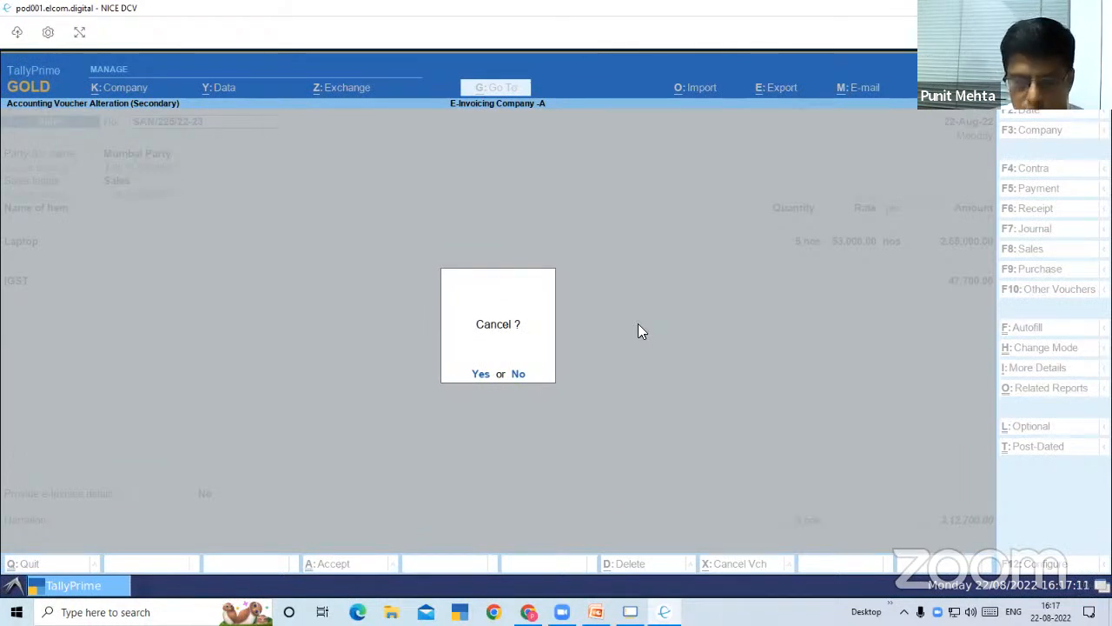
key(y)
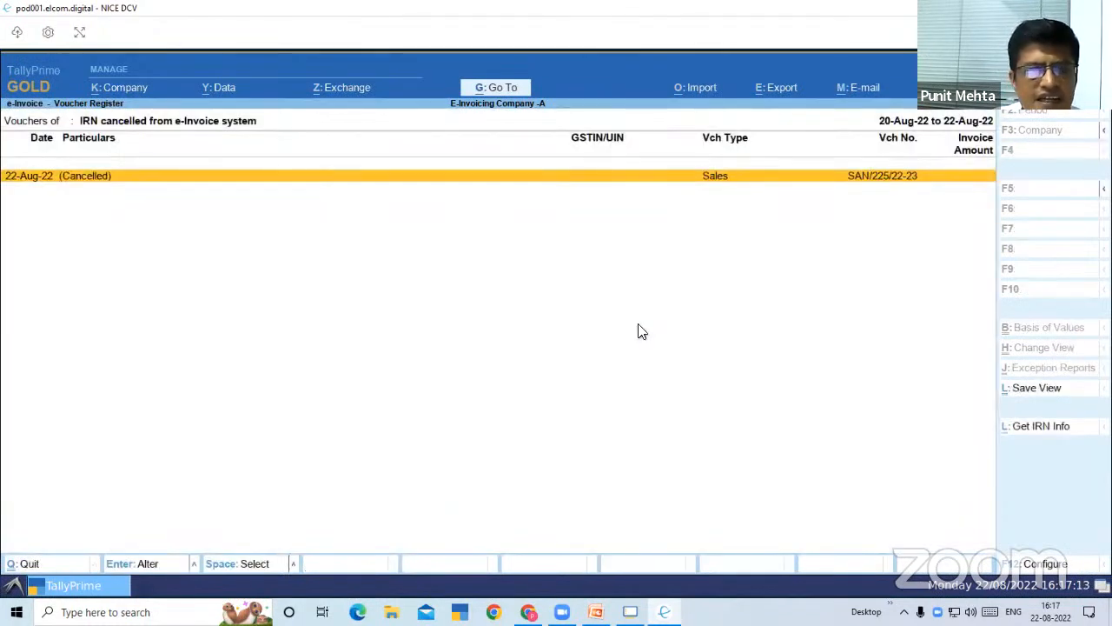
key(Escape)
key(Down)
key(Down)
key(Down)
key(Down)
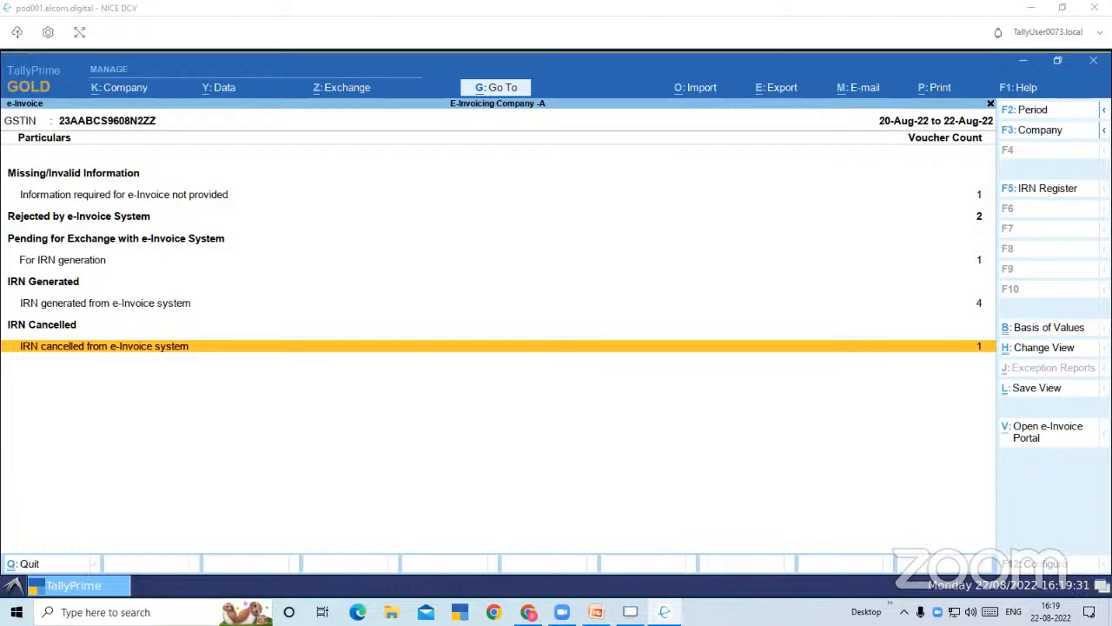
key(alt+Tab)
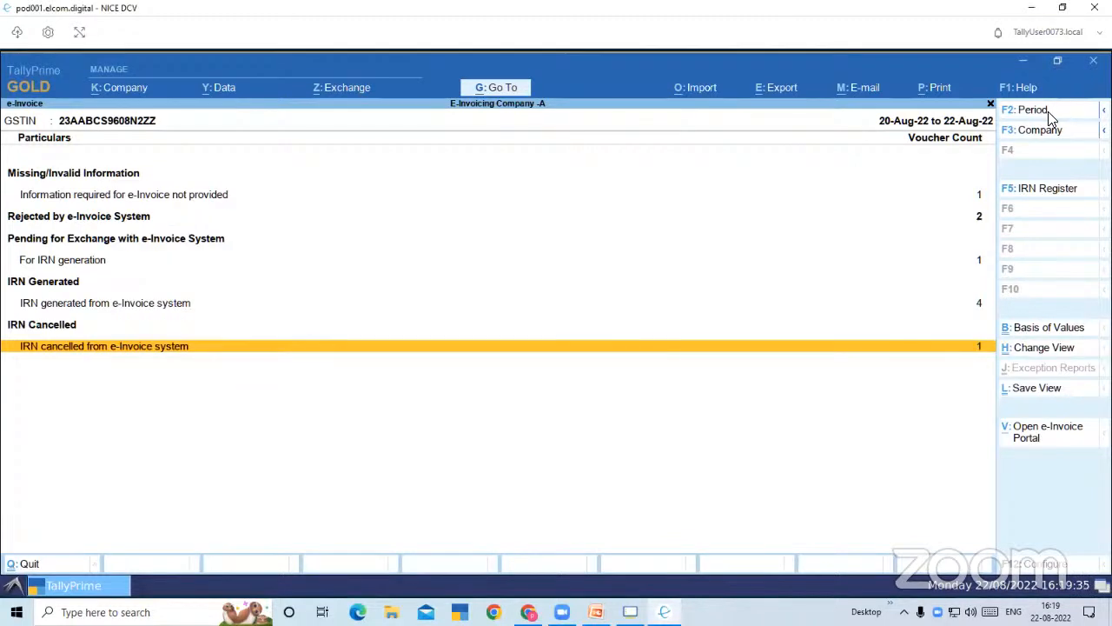
Go to the IRN Report, open its IRN Register and check the status of voucher SAN/225/22-23
click(503, 87)
text(IRN)
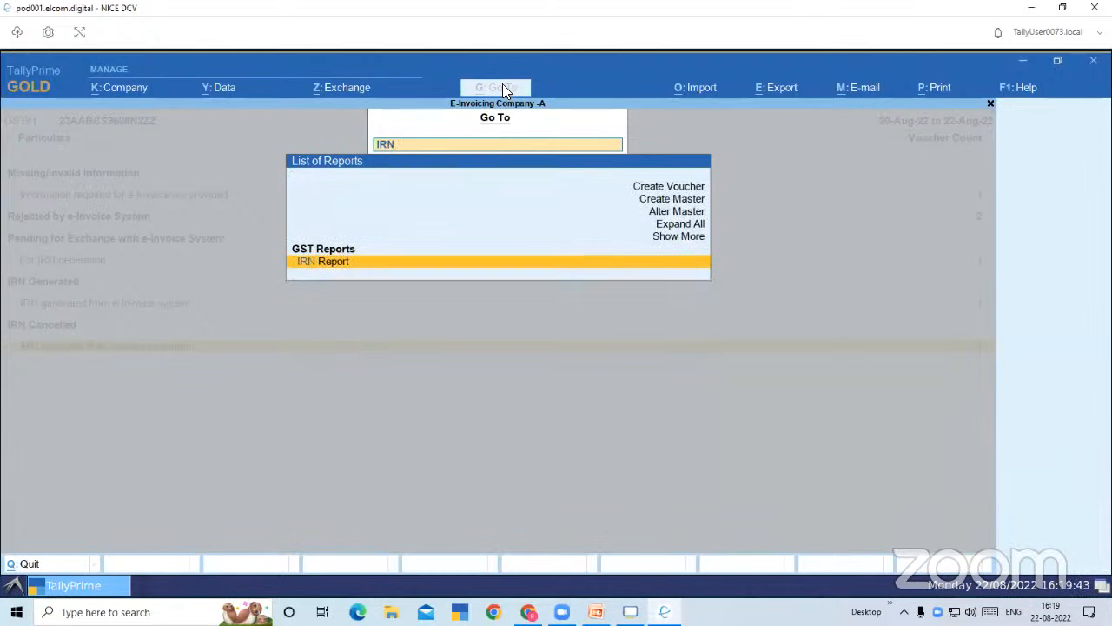
key(Return)
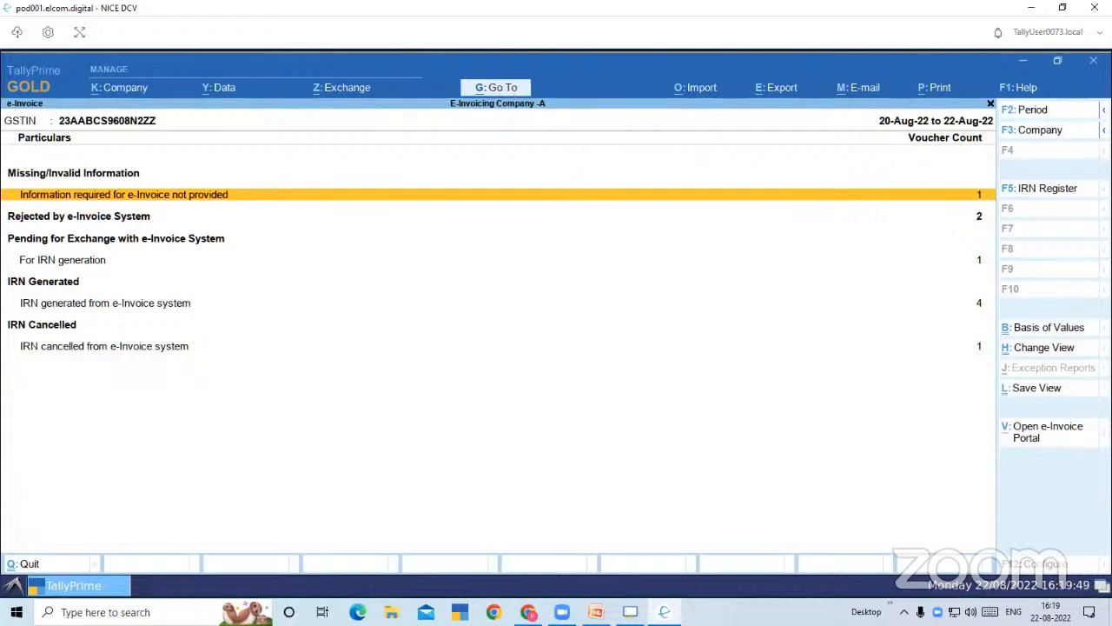
click(1058, 188)
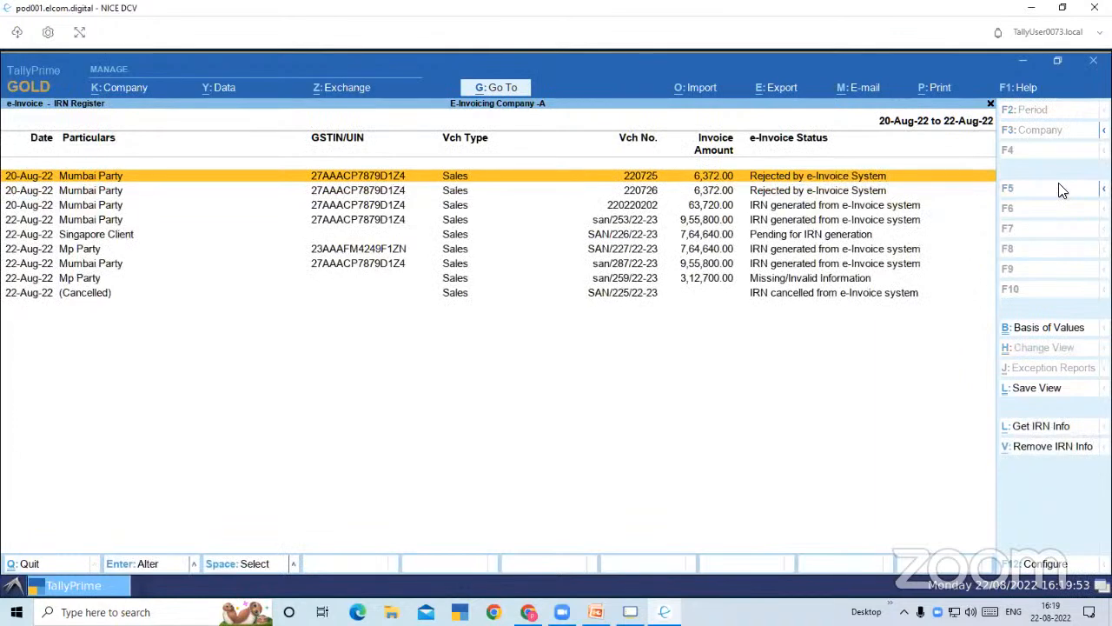
key(Down)
key(Down)
key(Down)
key(Down)
key(Down)
key(Down)
key(Down)
key(Down)
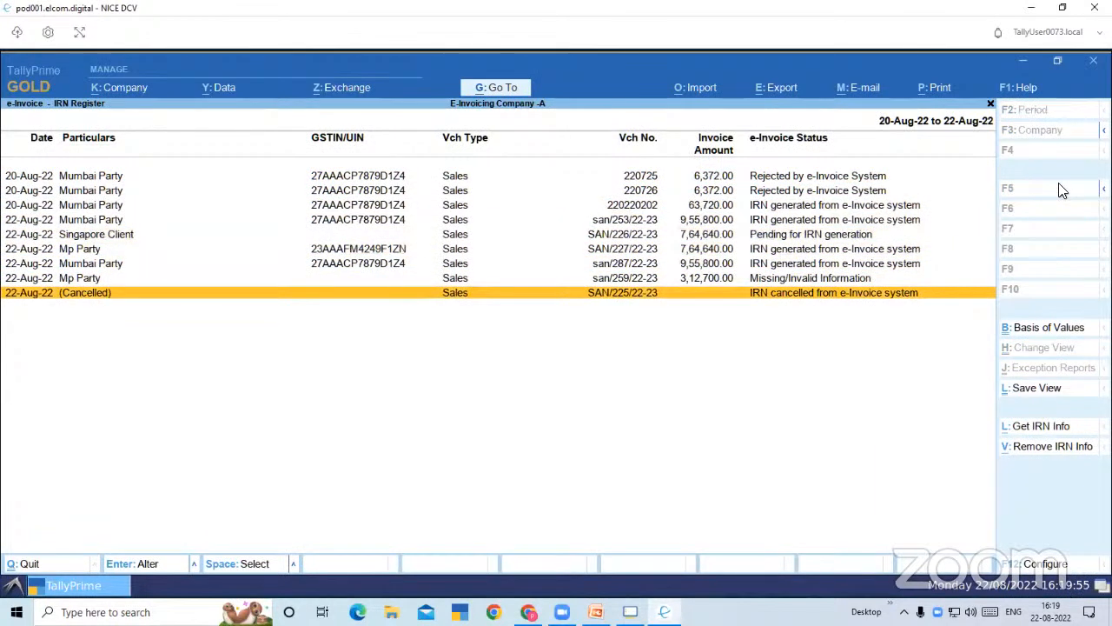
Show the IRN Register in detailed form and review the IRN details and rejection reasons of the listed vouchers
key(alt+F5)
key(Up)
key(Up)
key(Up)
key(Up)
key(Up)
key(Up)
key(Up)
key(Up)
key(Up)
key(Up)
key(Down)
key(Down)
key(Down)
key(Down)
key(Down)
key(Down)
key(Down)
key(Down)
key(Down)
key(Down)
key(Down)
key(Down)
key(Down)
key(Down)
key(Down)
key(Down)
key(Down)
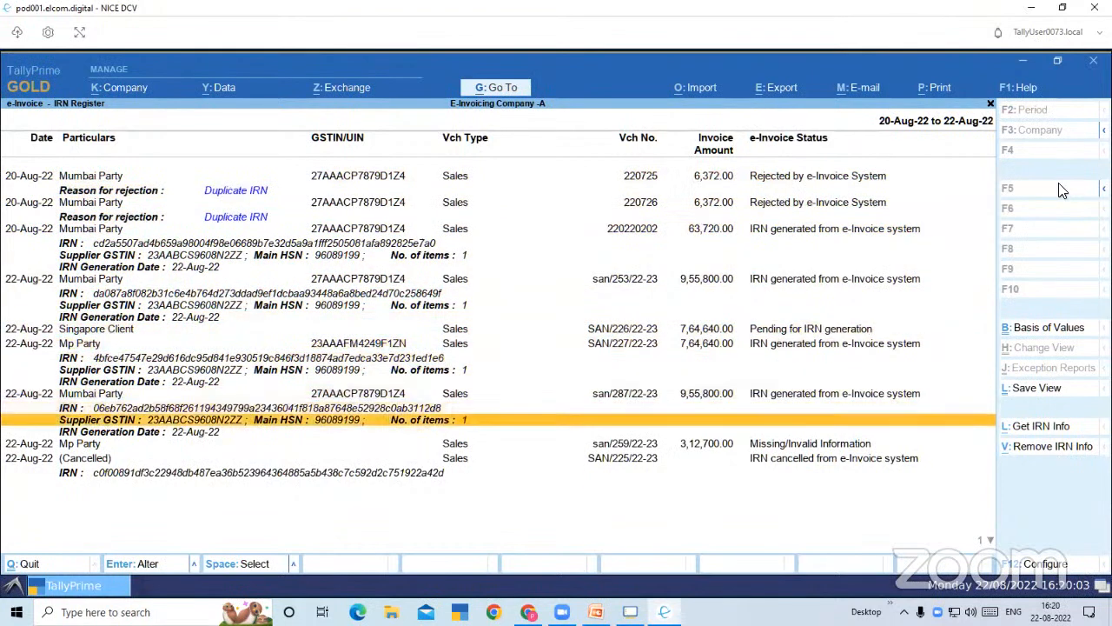
key(Down)
key(Down)
key(Down)
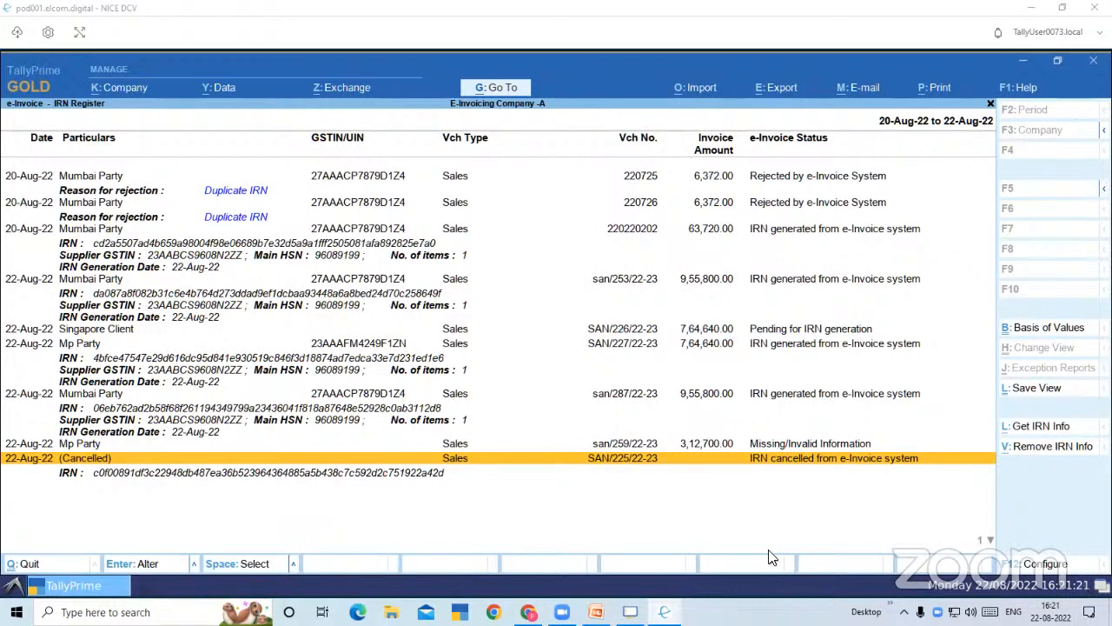
Set the Ball Point Pen quantity to 14 nos in Mumbai Party voucher san/287/22-23 and save the voucher
click(447, 398)
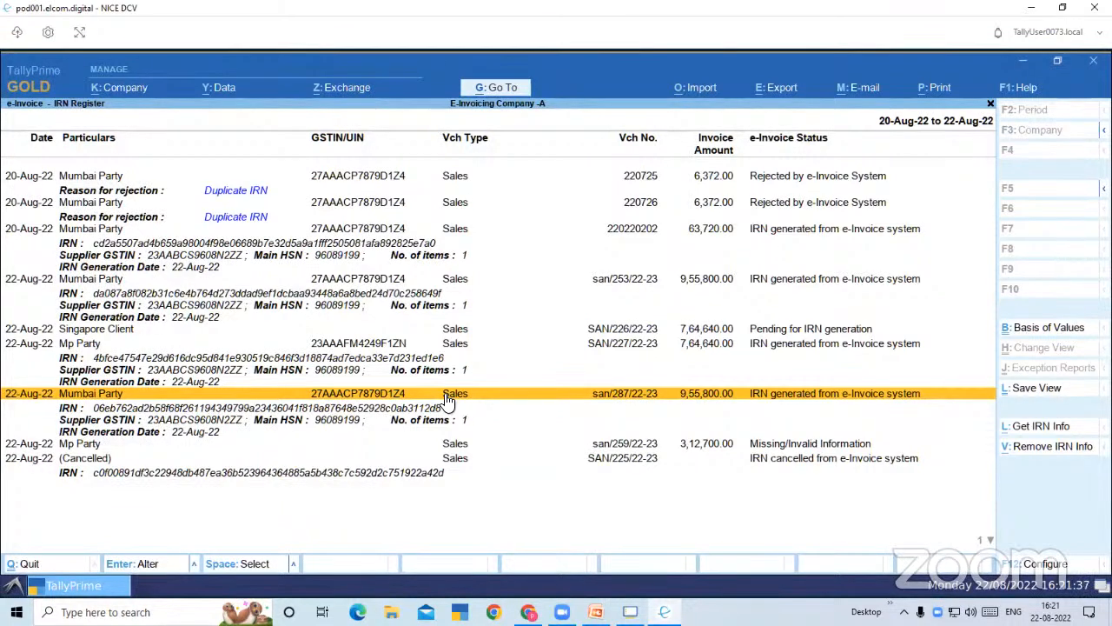
click(448, 399)
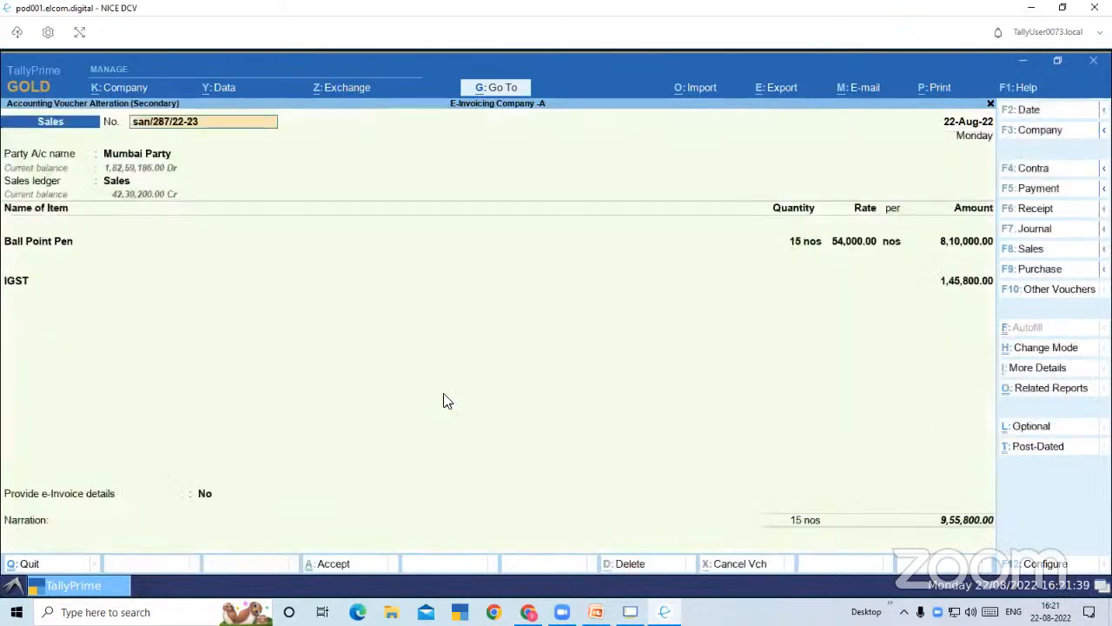
click(796, 243)
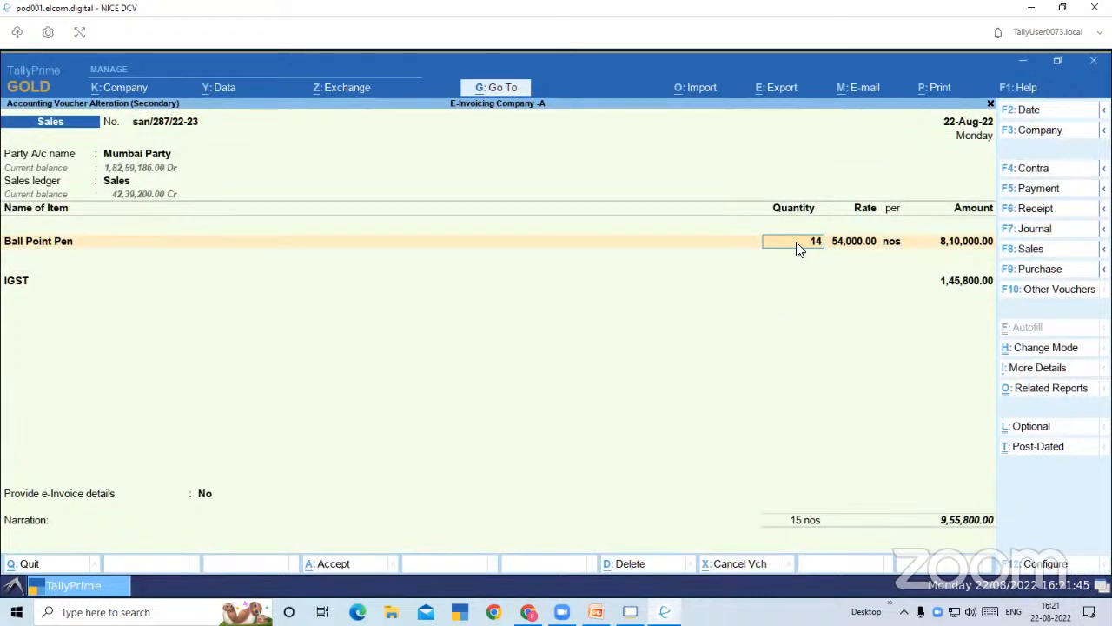
key(Return)
key(Return)
key(Return)
key(Return)
key(Return)
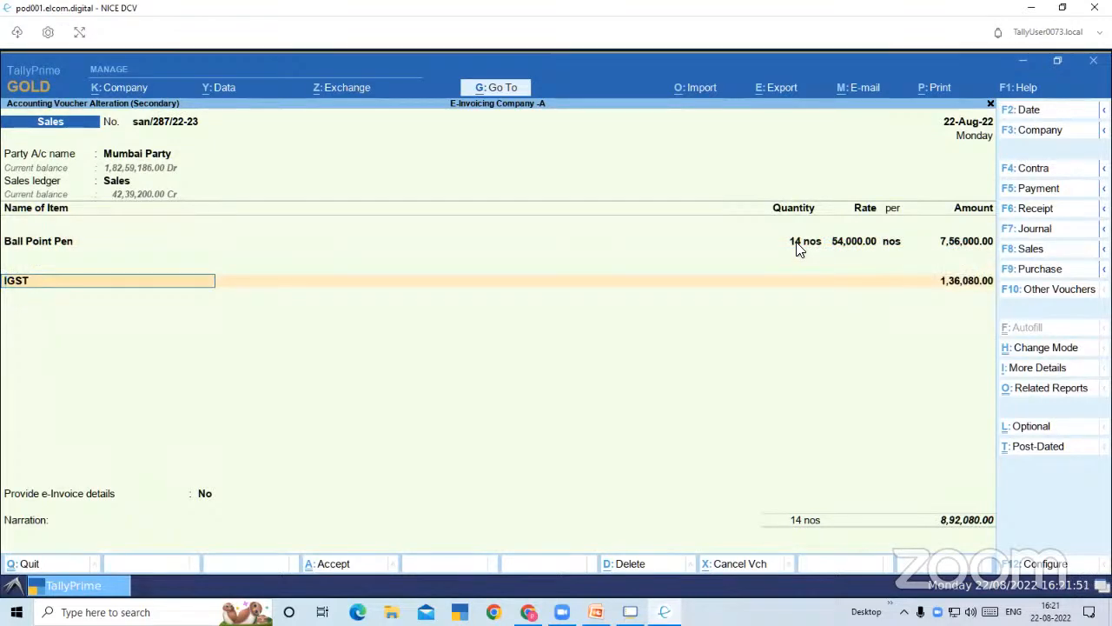
key(ctrl+a)
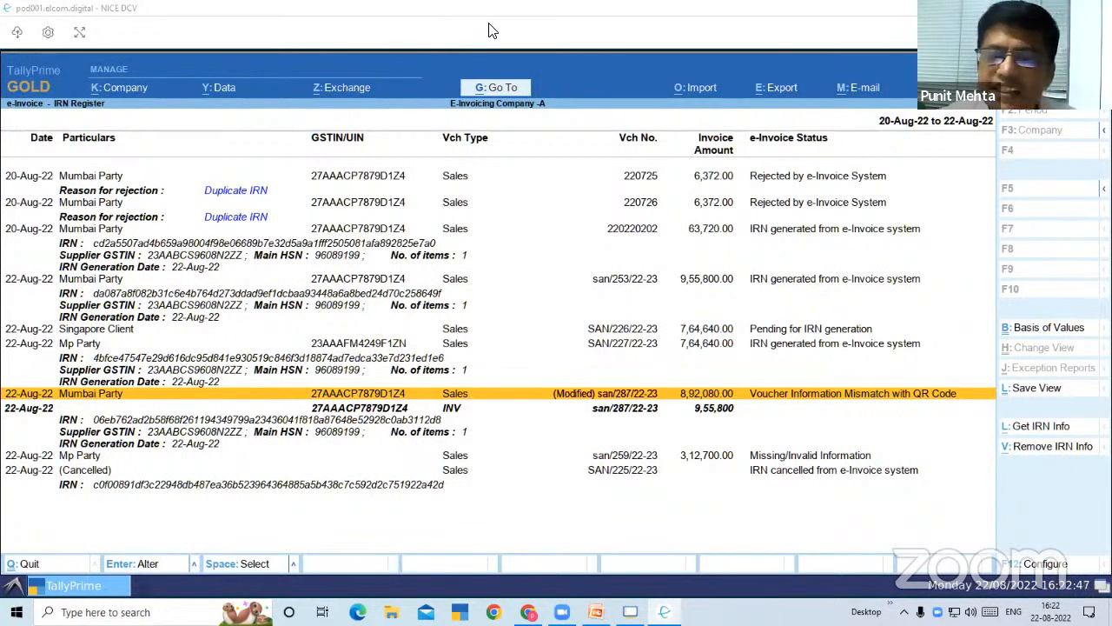
Switch to the PowerPoint presentation, start the slide show from the Product walkthrough slide and advance one slide
key(alt+Tab)
key(alt+Tab)
key(alt+Tab)
key(alt+Tab)
key(alt+Tab)
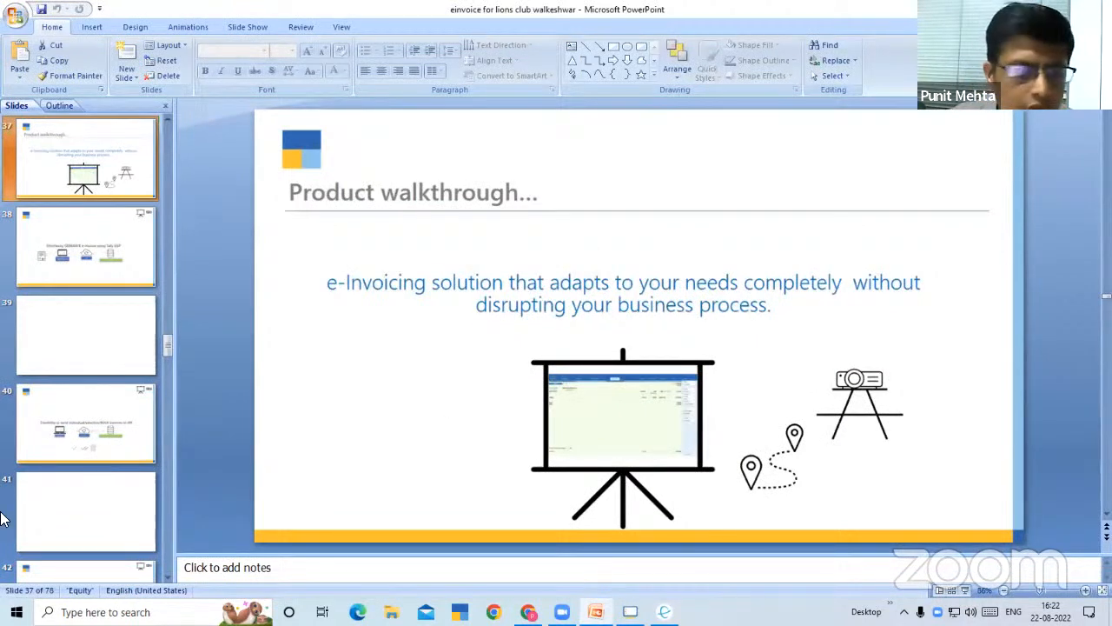
click(966, 590)
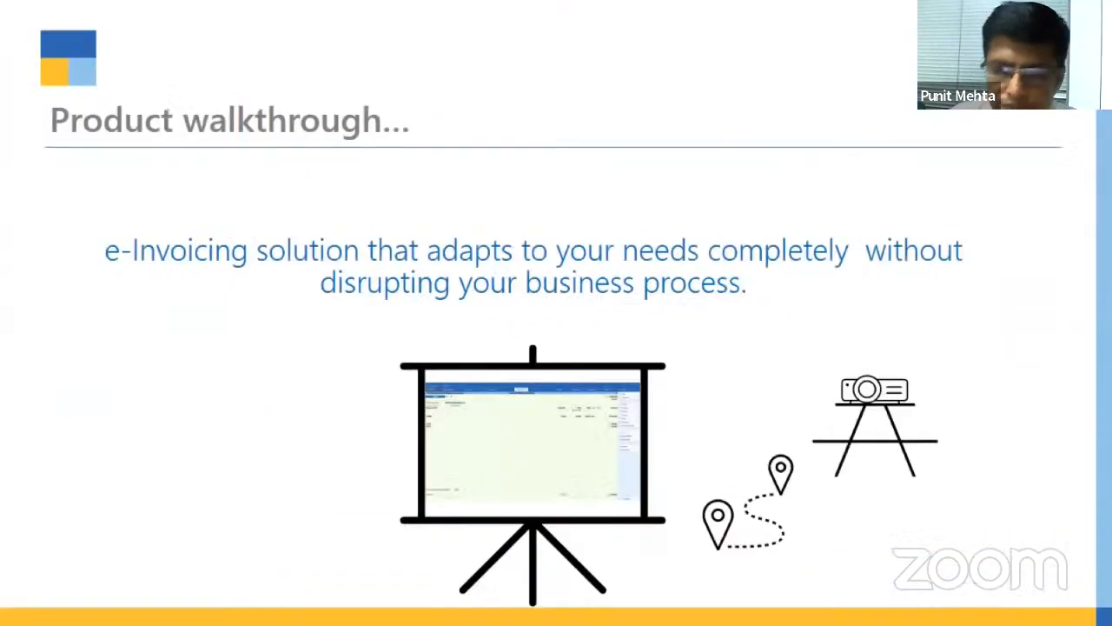
key(Right)
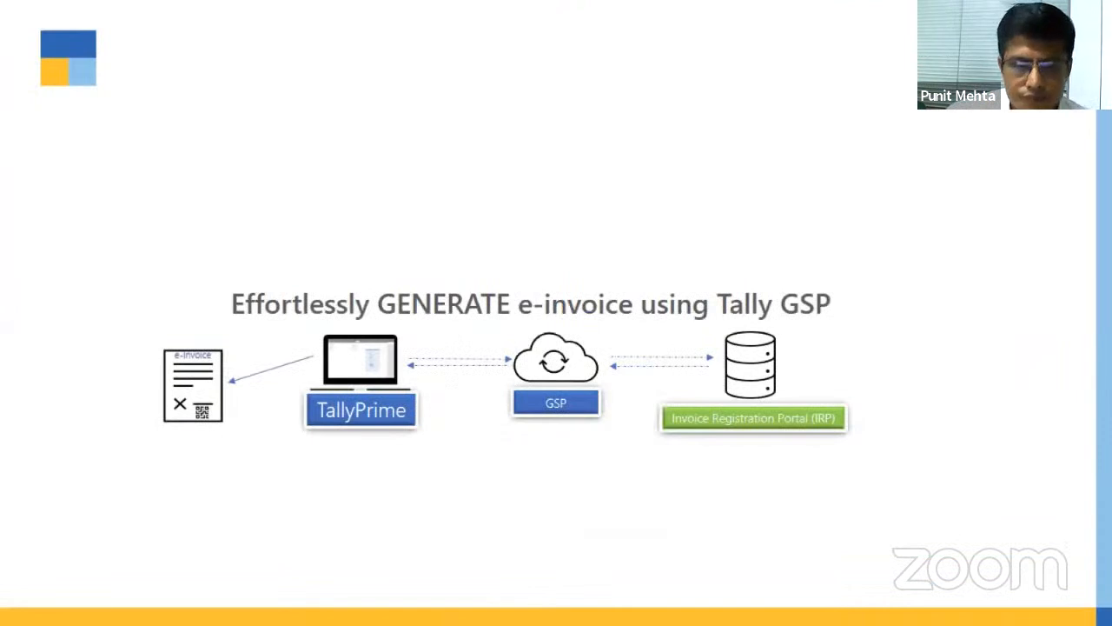